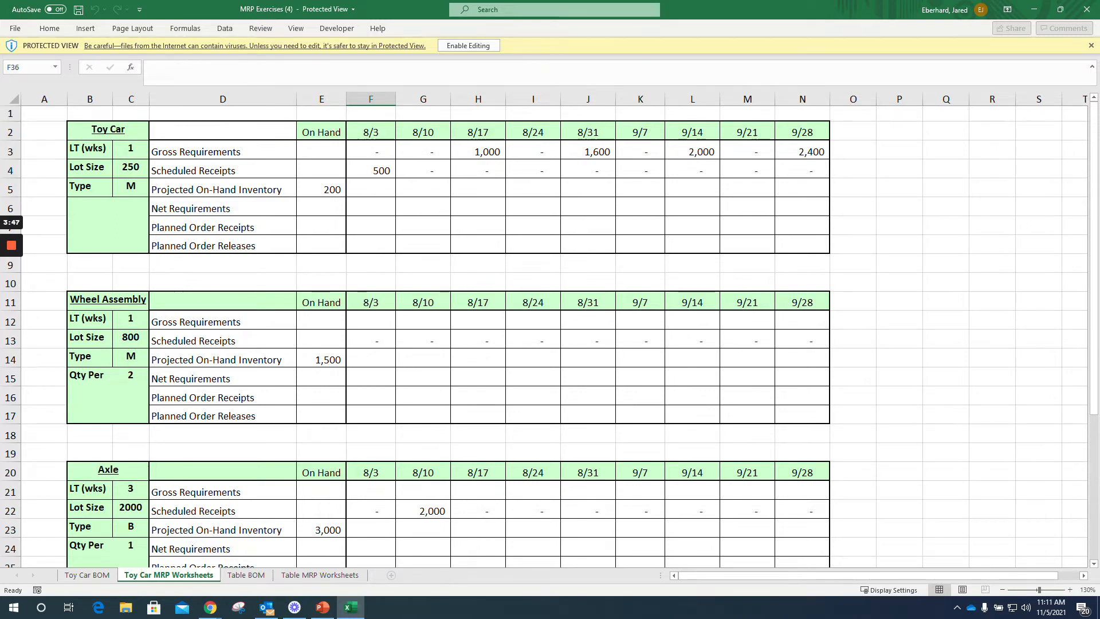
Step: Enable editing for the workbook opened in Protected View
{"action": "left_click_drag", "start_coordinate": [371, 152], "coordinate": [802, 170]}
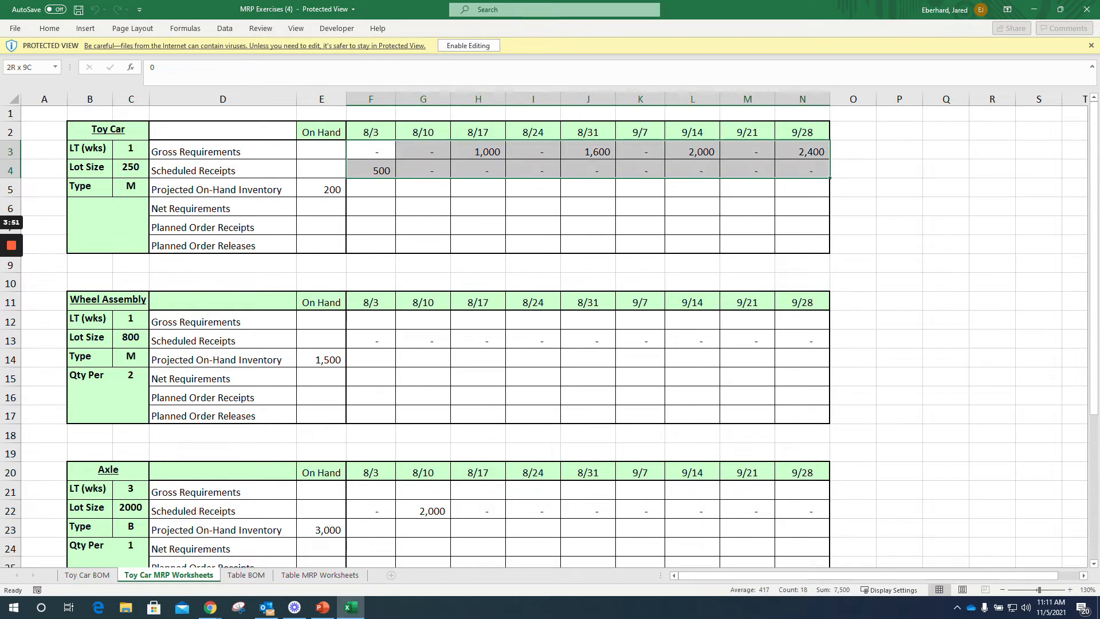
{"action": "left_click", "coordinate": [54, 30]}
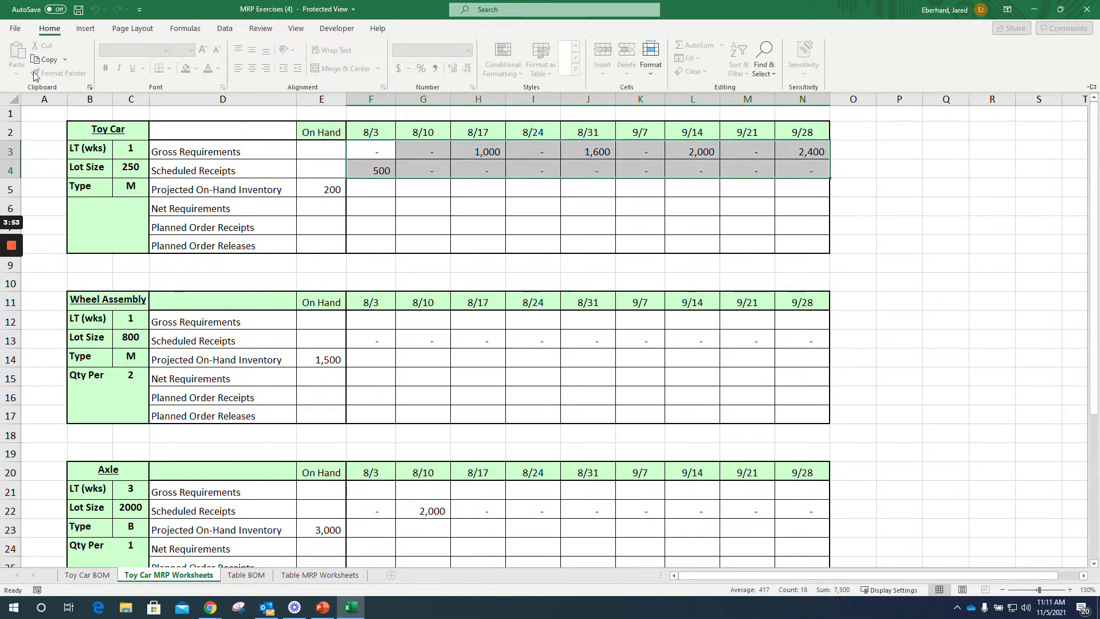
{"action": "left_click", "coordinate": [52, 29]}
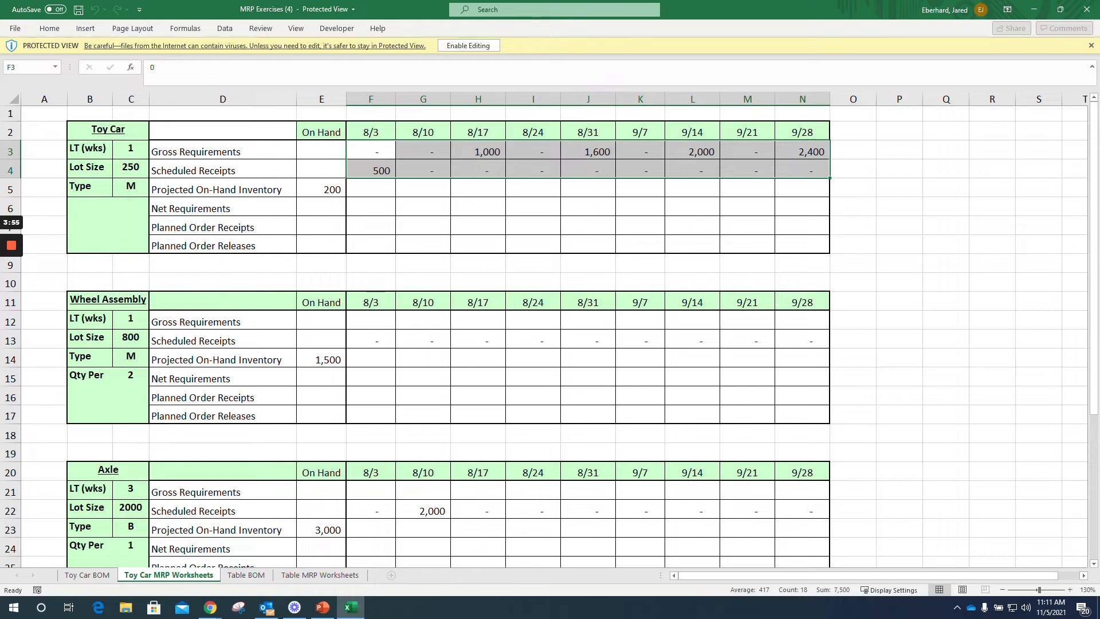
{"action": "left_click", "coordinate": [460, 46]}
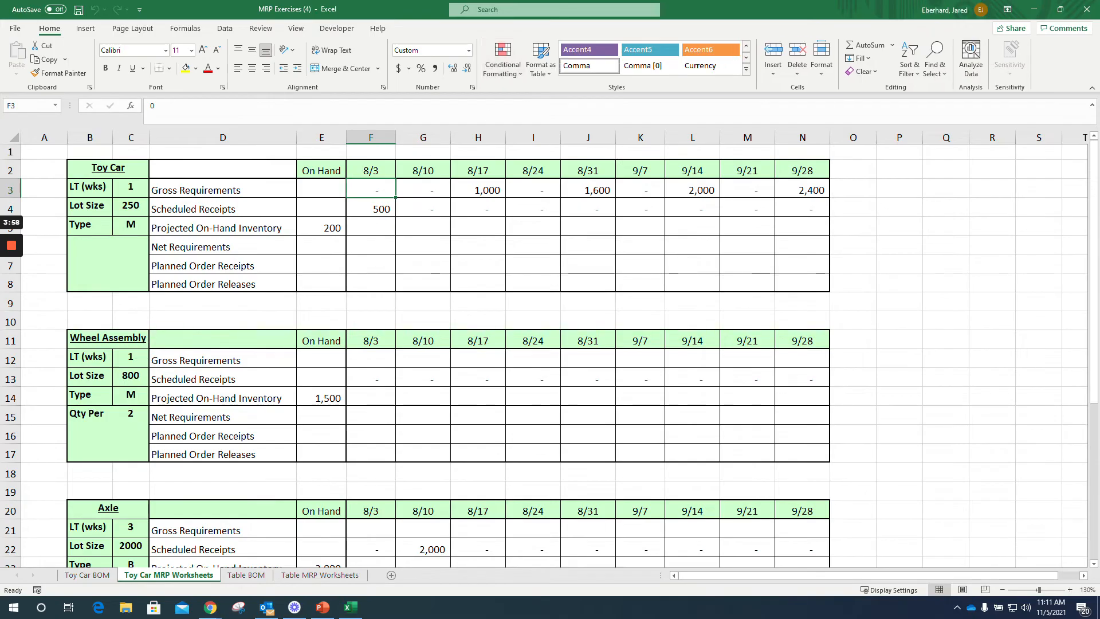
Step: Fill the Toy Car's Gross Requirements and Scheduled Receipts cells, F3:N4, with the standard light blue color
{"action": "left_click_drag", "start_coordinate": [371, 190], "coordinate": [802, 209]}
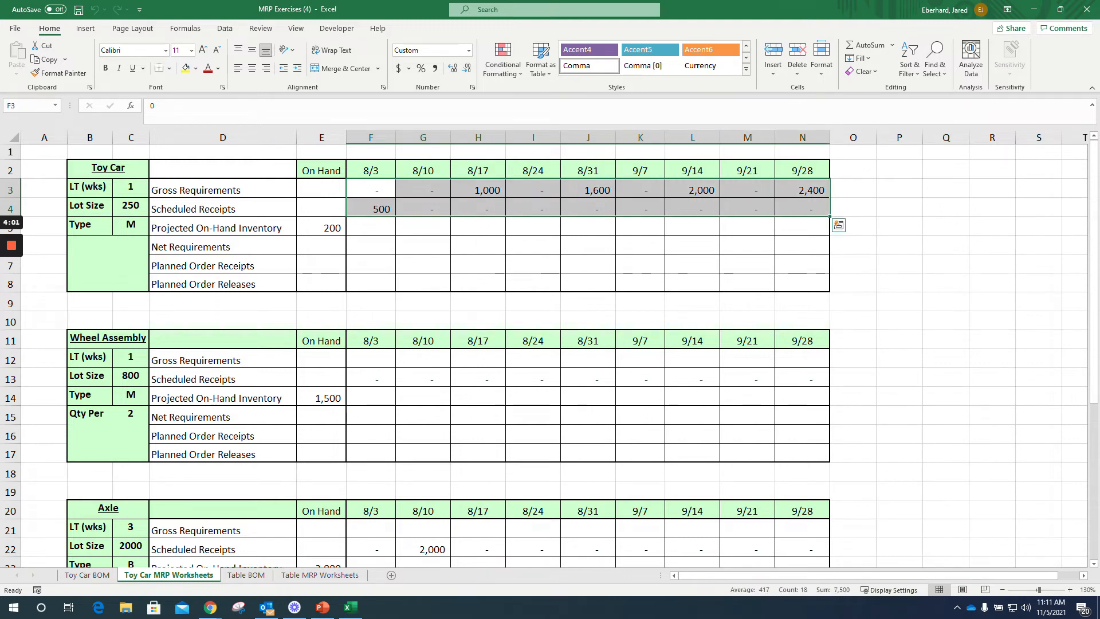
{"action": "left_click", "coordinate": [196, 68]}
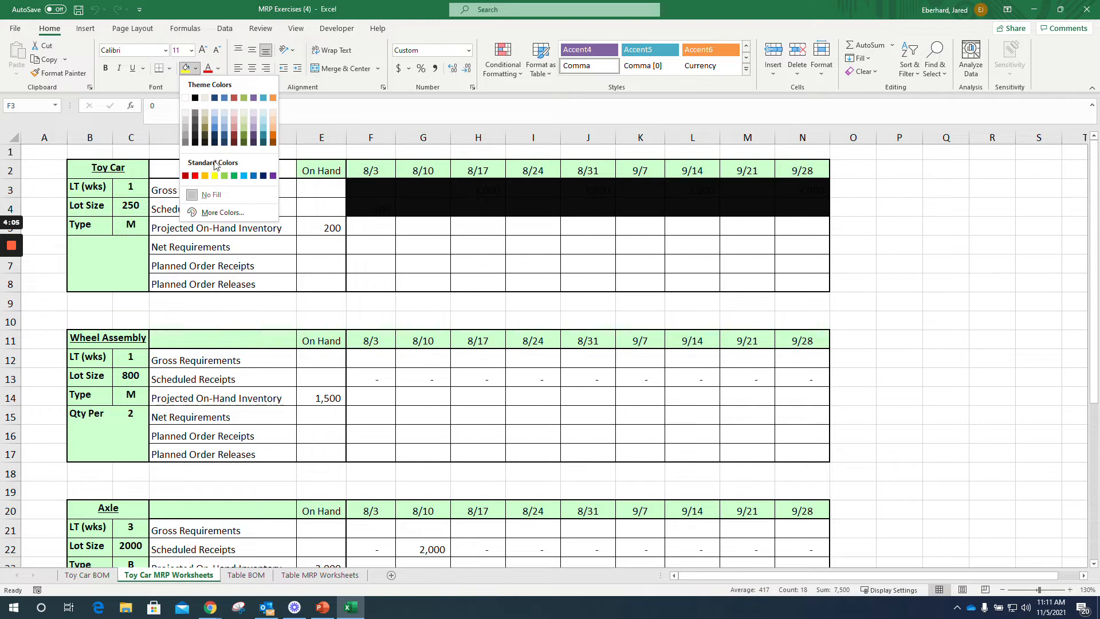
{"action": "left_click", "coordinate": [244, 177]}
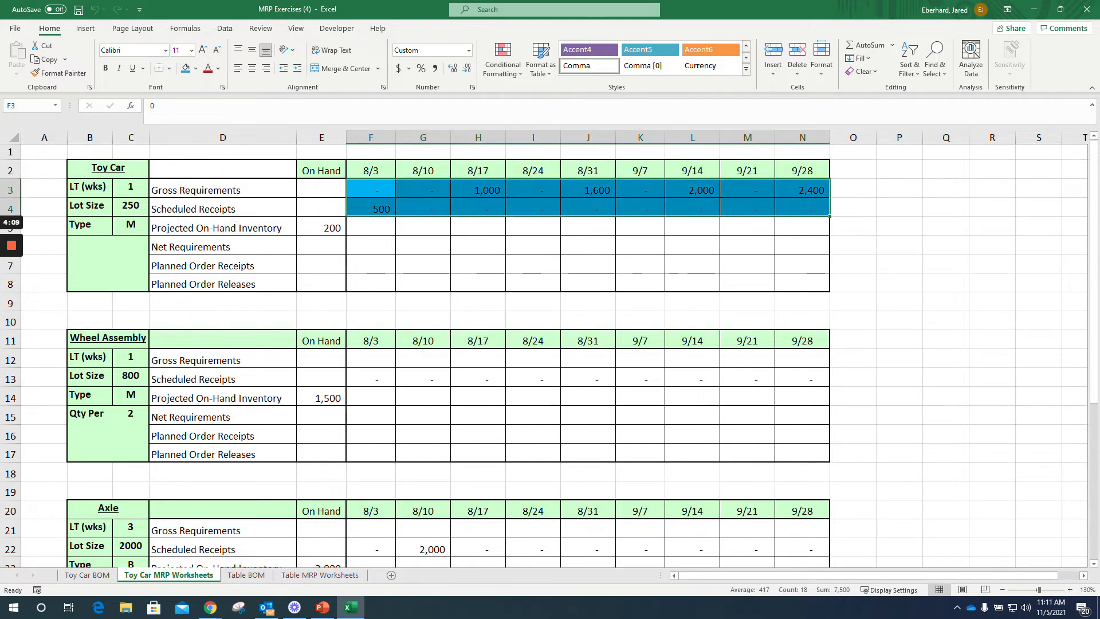
{"action": "left_click_drag", "start_coordinate": [370, 189], "coordinate": [802, 190]}
{"action": "left_click_drag", "start_coordinate": [370, 208], "coordinate": [802, 209]}
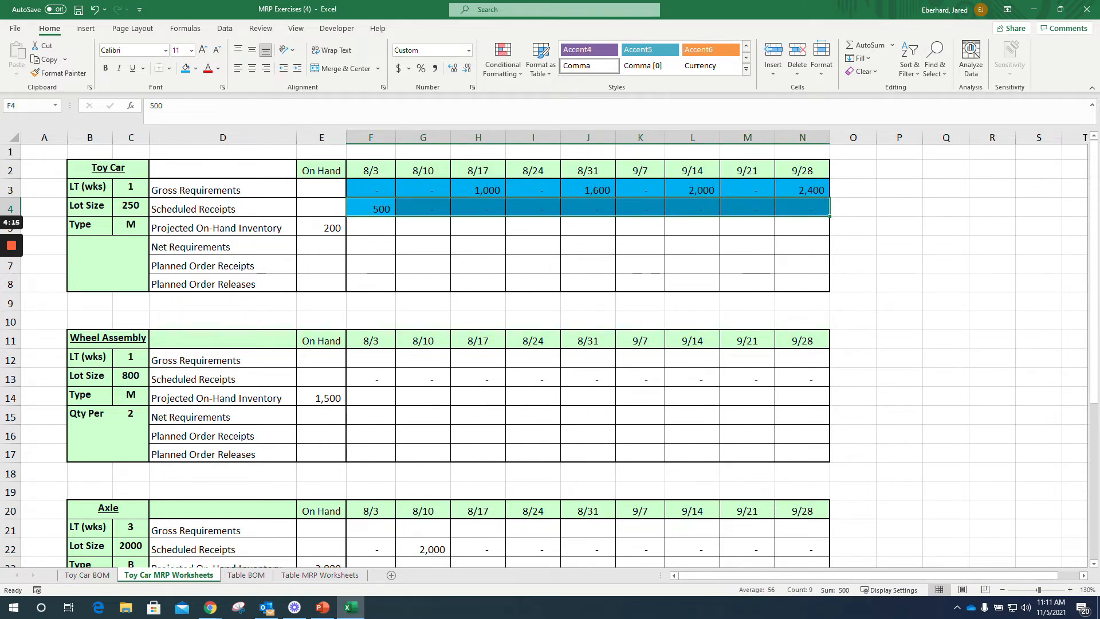
Step: Apply the same light blue fill to the Scheduled Receipts rows of Wheel Assembly, Axle and Wheel, from 8/3 through 9/28
{"action": "scroll", "coordinate": [545, 355], "scroll_direction": "down", "scroll_amount": 7}
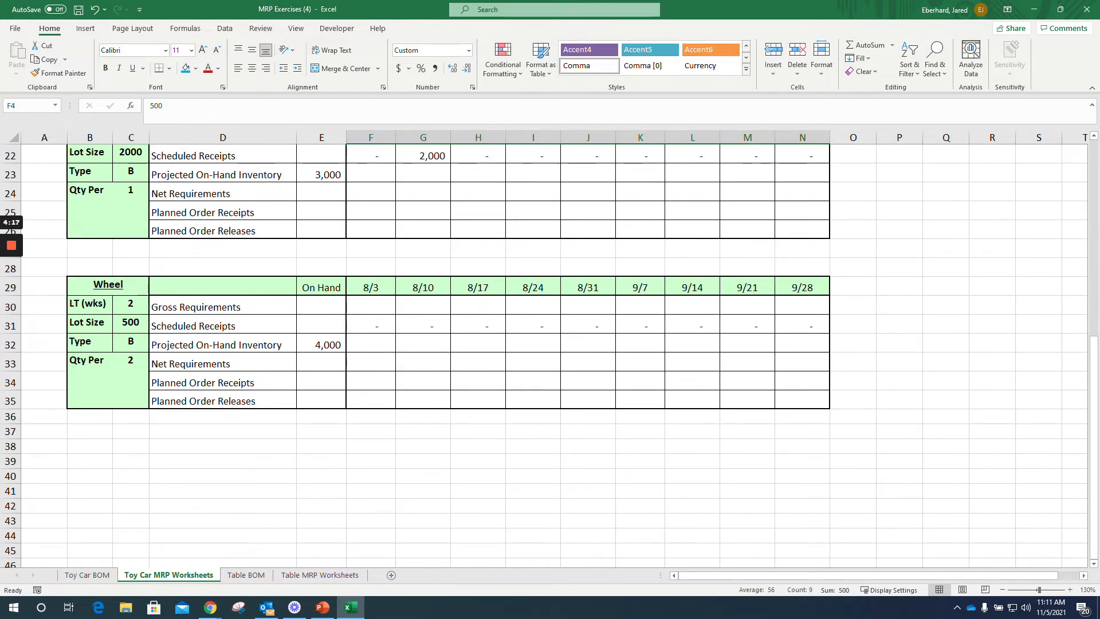
{"action": "scroll", "coordinate": [544, 356], "scroll_direction": "up", "scroll_amount": 7}
{"action": "left_click_drag", "start_coordinate": [370, 378], "coordinate": [802, 378]}
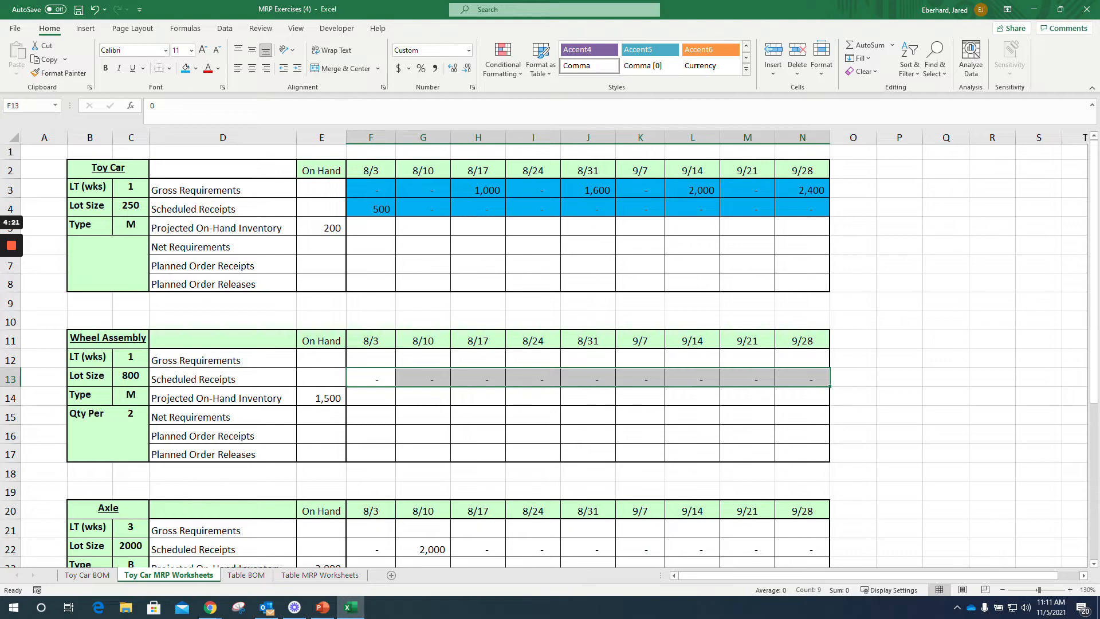
{"action": "left_click_drag", "start_coordinate": [371, 549], "coordinate": [802, 549], "text": "ctrl"}
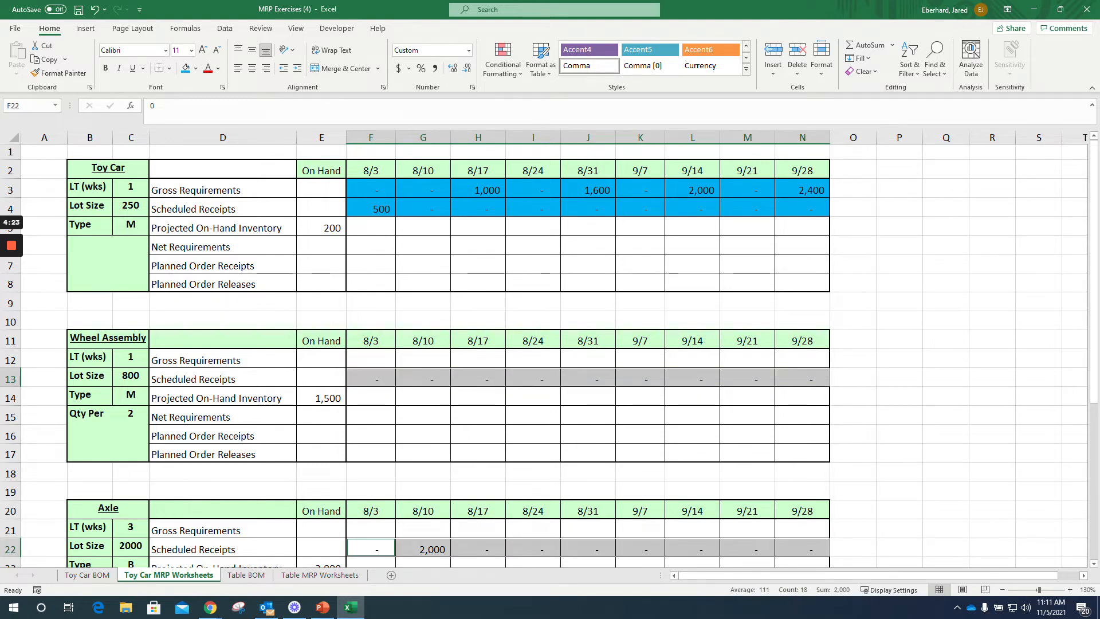
{"action": "scroll", "coordinate": [802, 548], "scroll_direction": "down", "scroll_amount": 6}
{"action": "left_click_drag", "start_coordinate": [371, 383], "coordinate": [802, 382], "text": "ctrl"}
{"action": "left_click", "coordinate": [185, 68]}
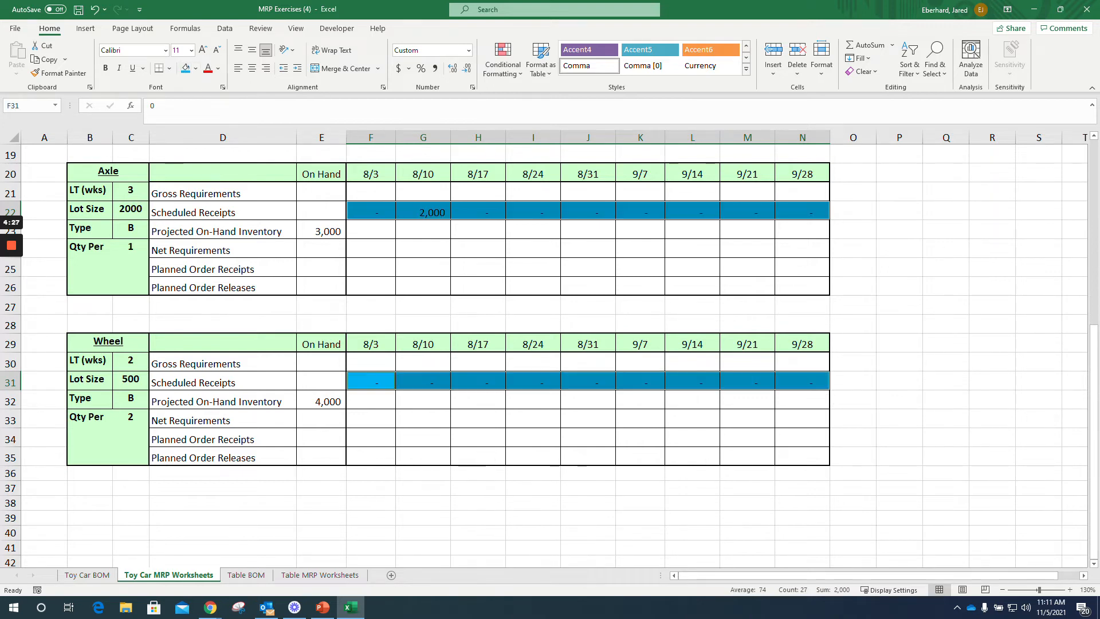
{"action": "scroll", "coordinate": [423, 367], "scroll_direction": "up", "scroll_amount": 3}
{"action": "left_click", "coordinate": [423, 383]}
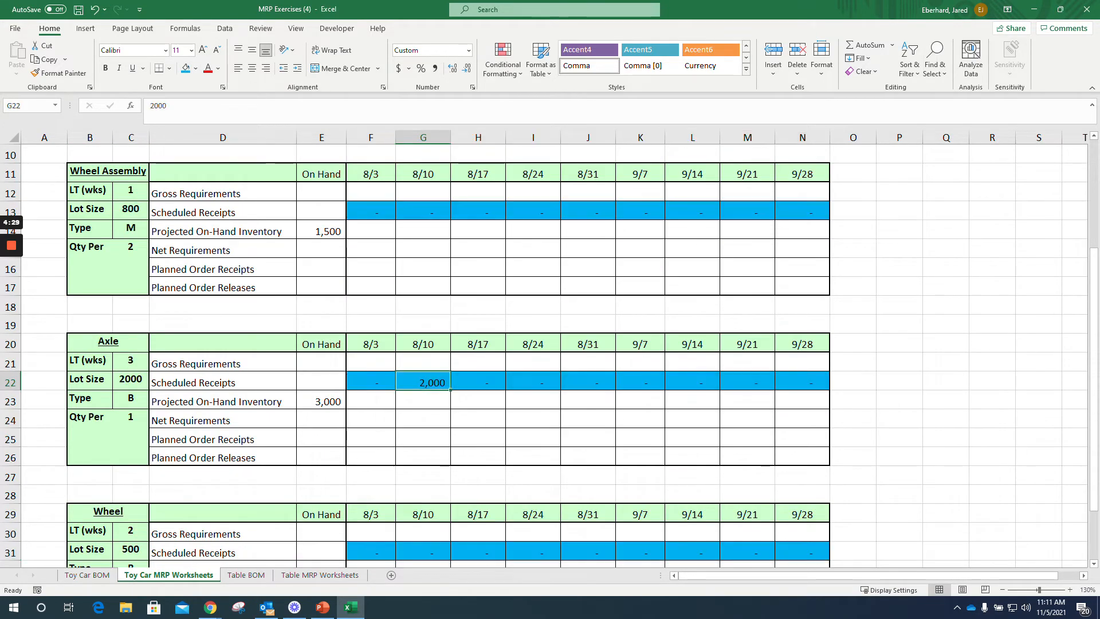
{"action": "scroll", "coordinate": [423, 367], "scroll_direction": "up", "scroll_amount": 3}
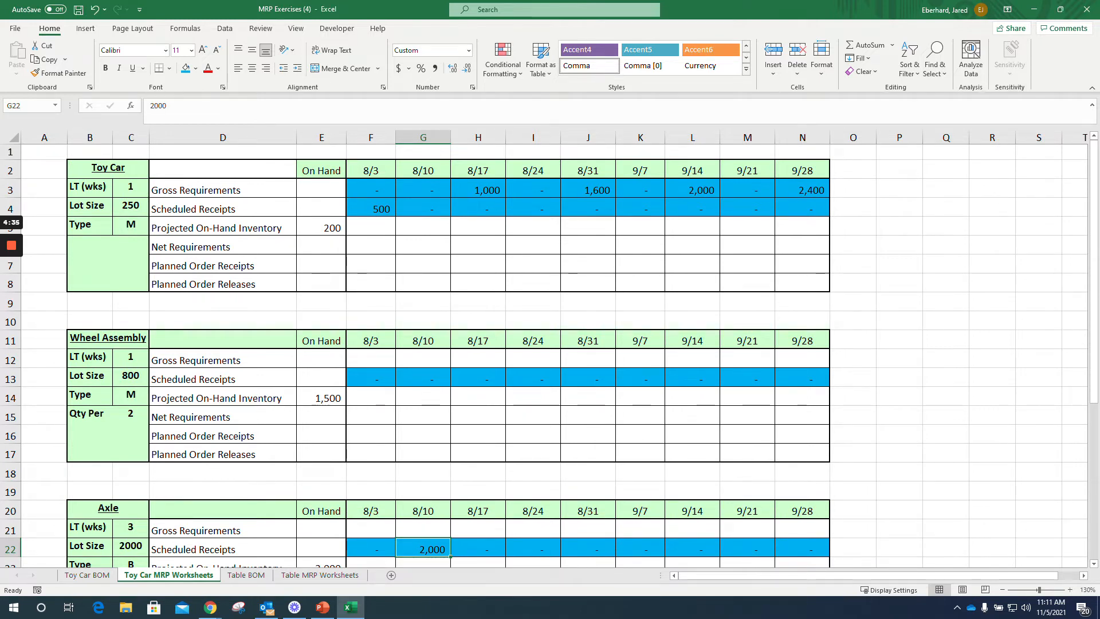
{"action": "left_click_drag", "start_coordinate": [371, 228], "coordinate": [802, 283]}
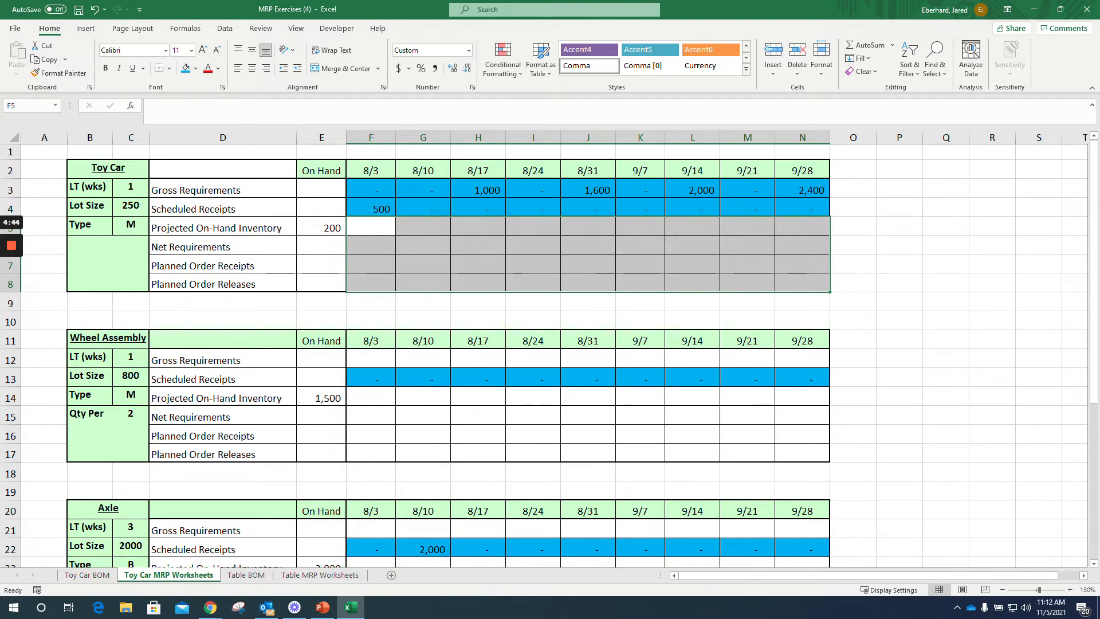
{"action": "left_click_drag", "start_coordinate": [853, 245], "coordinate": [1038, 279]}
{"action": "left_click", "coordinate": [370, 245]}
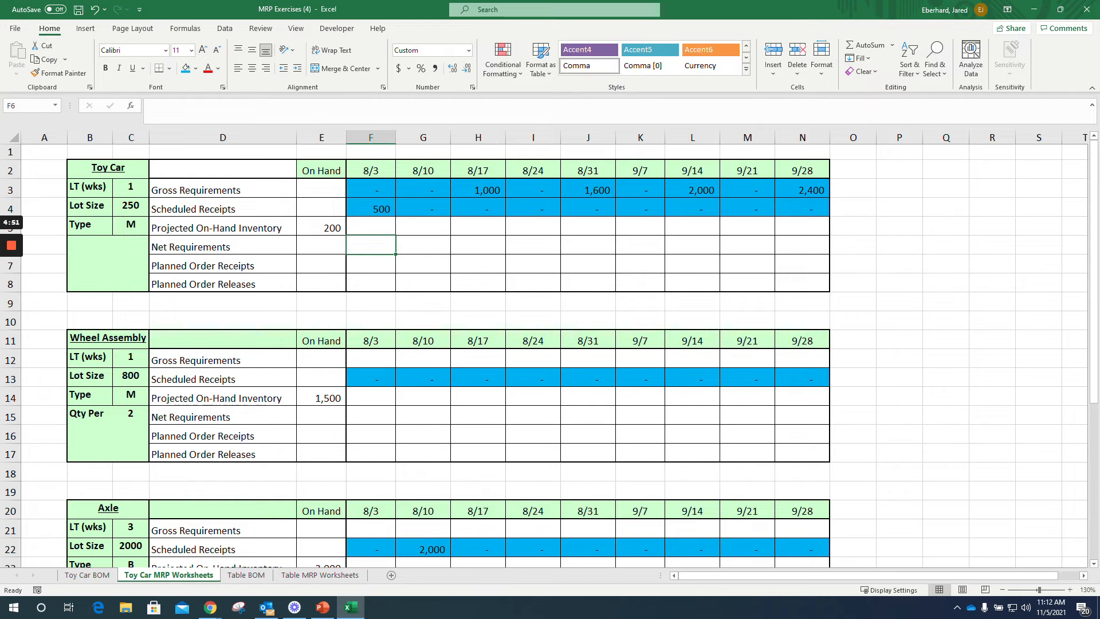
Step: Enter the note "1st Step = MAX(Gross Requirements - Scheduled Receipts - Previous On Hand,0)" in O6, beside the Toy Car's Net Requirements row
{"action": "left_click", "coordinate": [853, 246]}
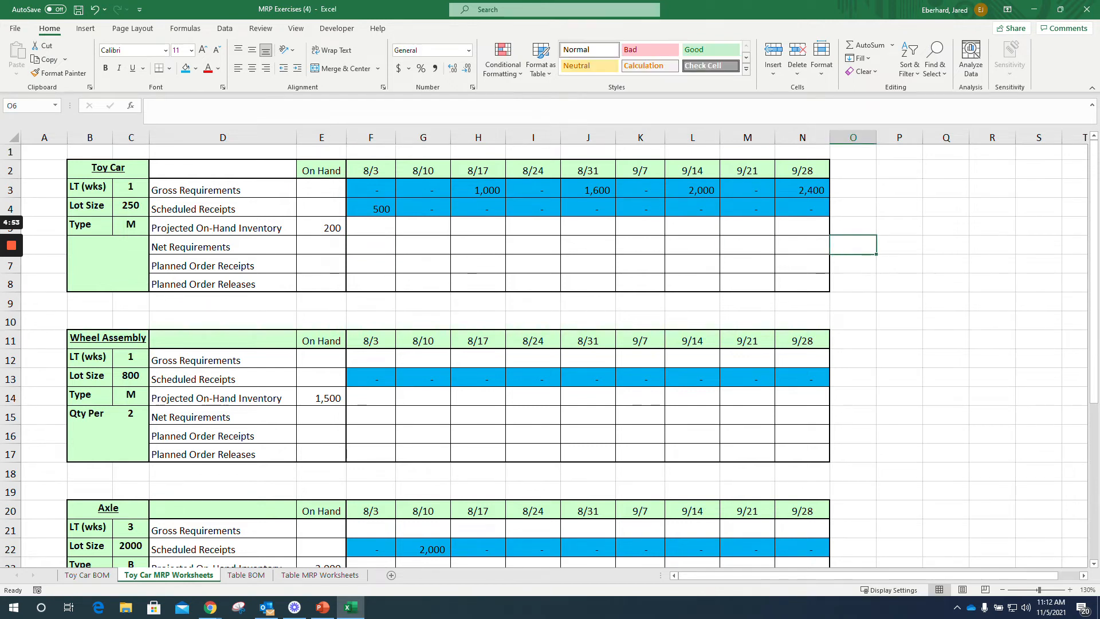
{"action": "type", "text": "!s"}
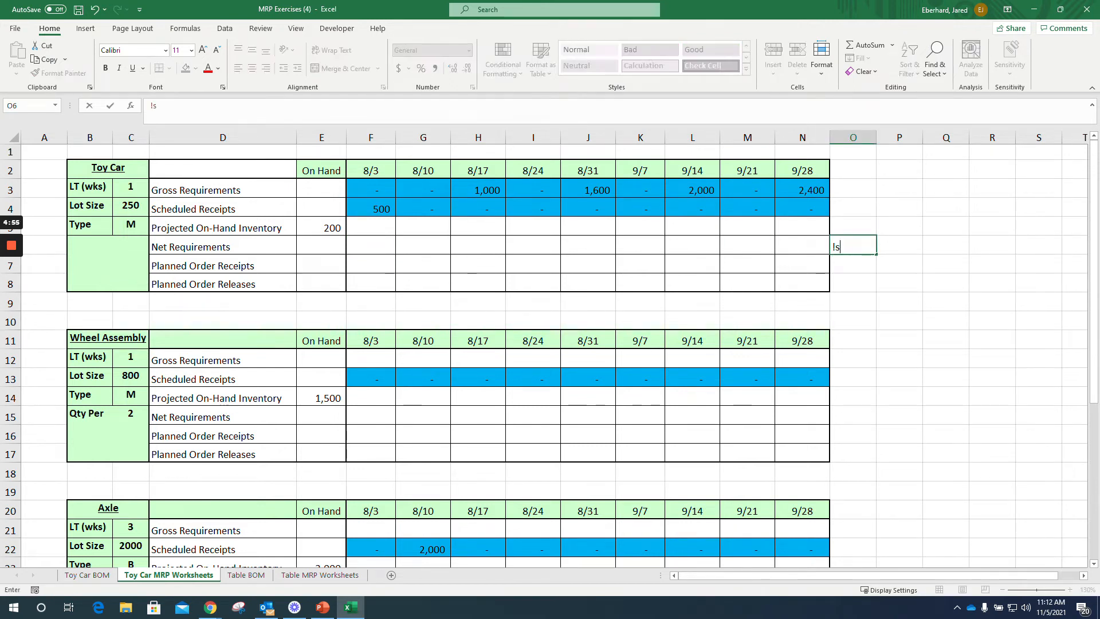
{"action": "key", "text": "BackSpace"}
{"action": "key", "text": "BackSpace"}
{"action": "type", "text": "1st Step"}
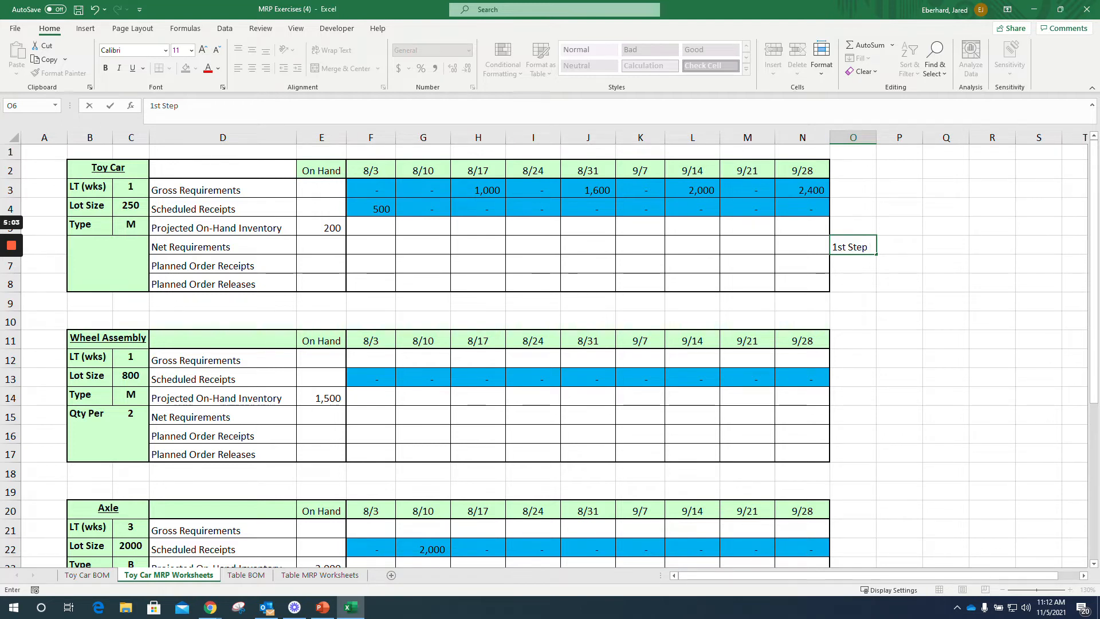
{"action": "type", "text": " ="}
{"action": "type", "text": "M"}
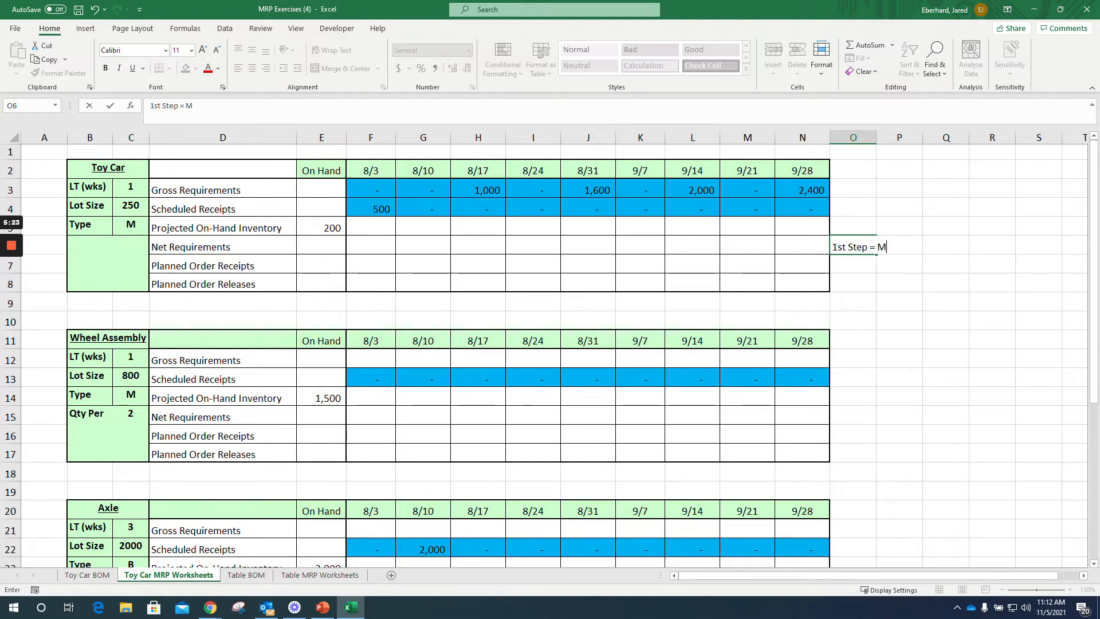
{"action": "type", "text": "AX(Gros"}
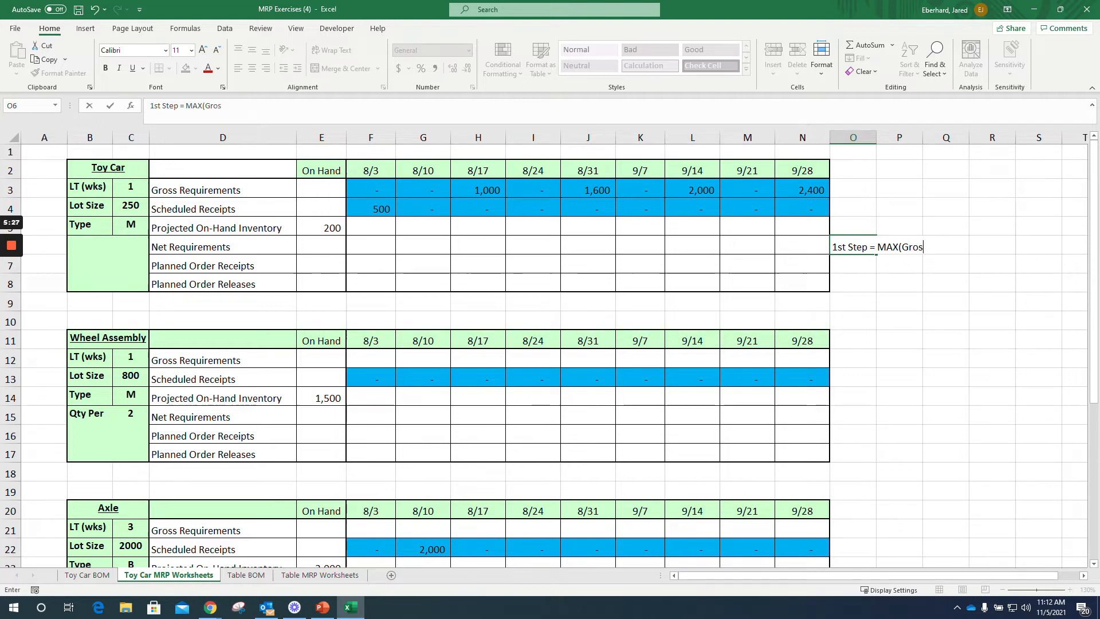
{"action": "type", "text": "s Require"}
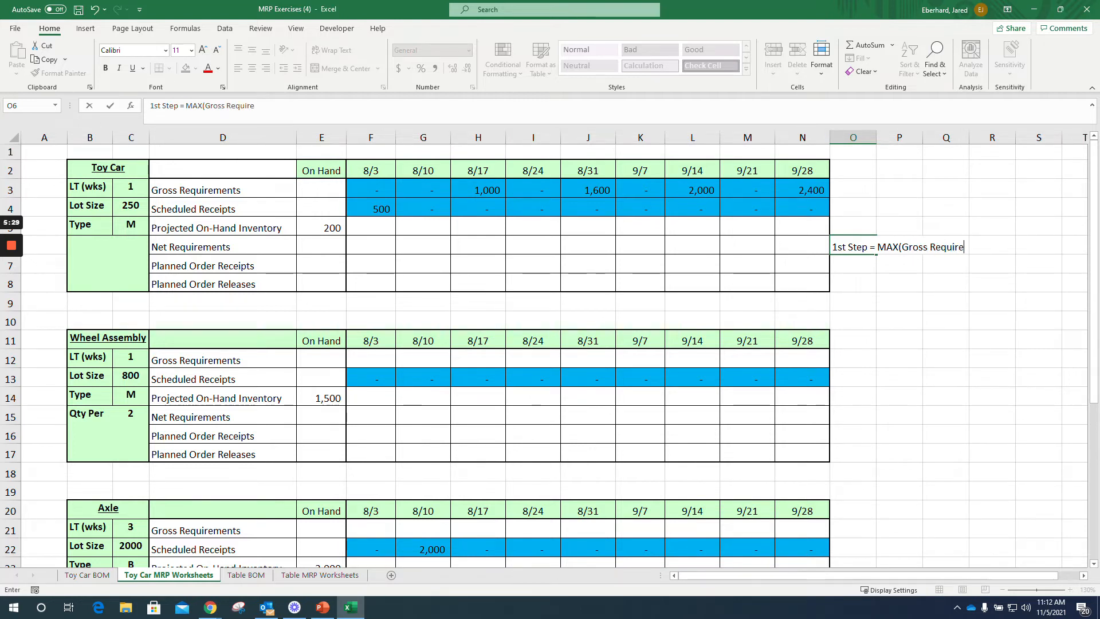
{"action": "type", "text": "ments - Schedul"}
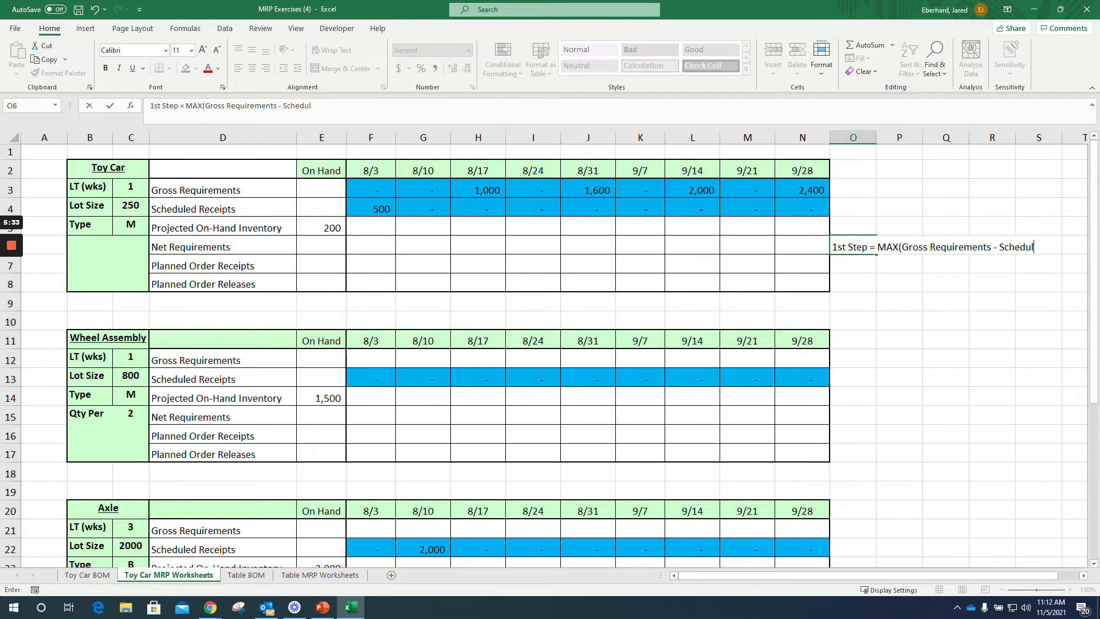
{"action": "type", "text": "ed Receipts - Pr"}
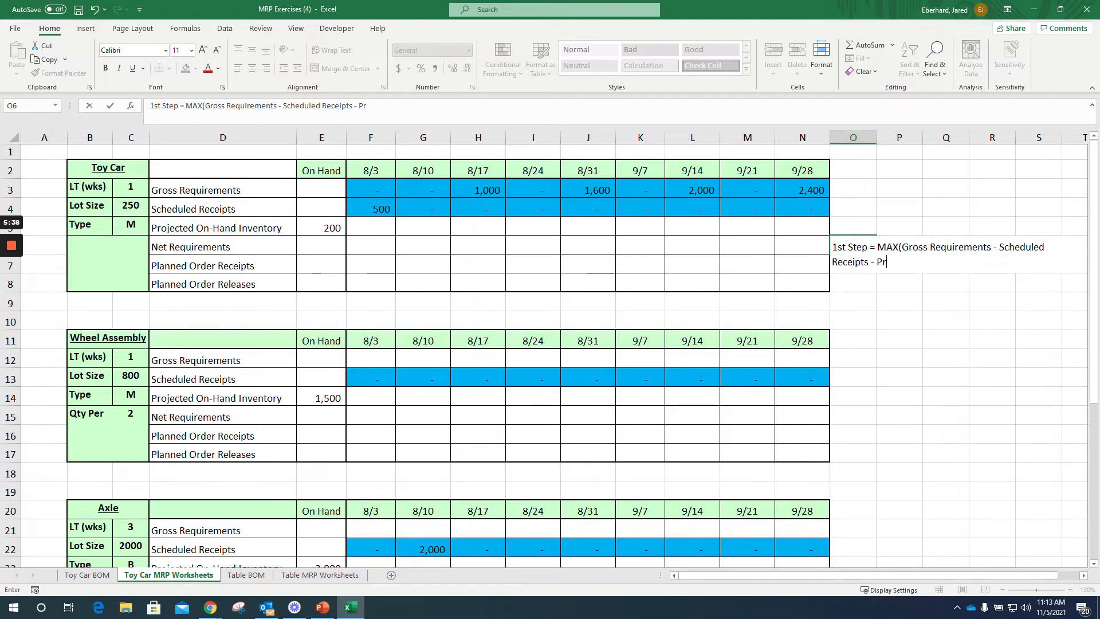
{"action": "type", "text": "evious On "}
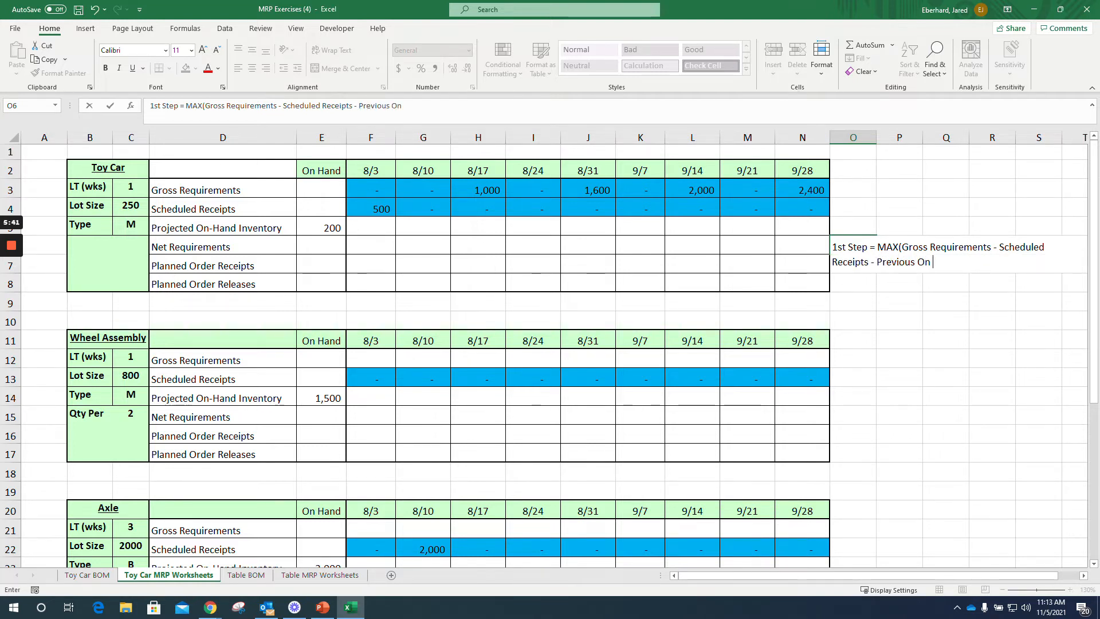
{"action": "type", "text": "Hand,0)"}
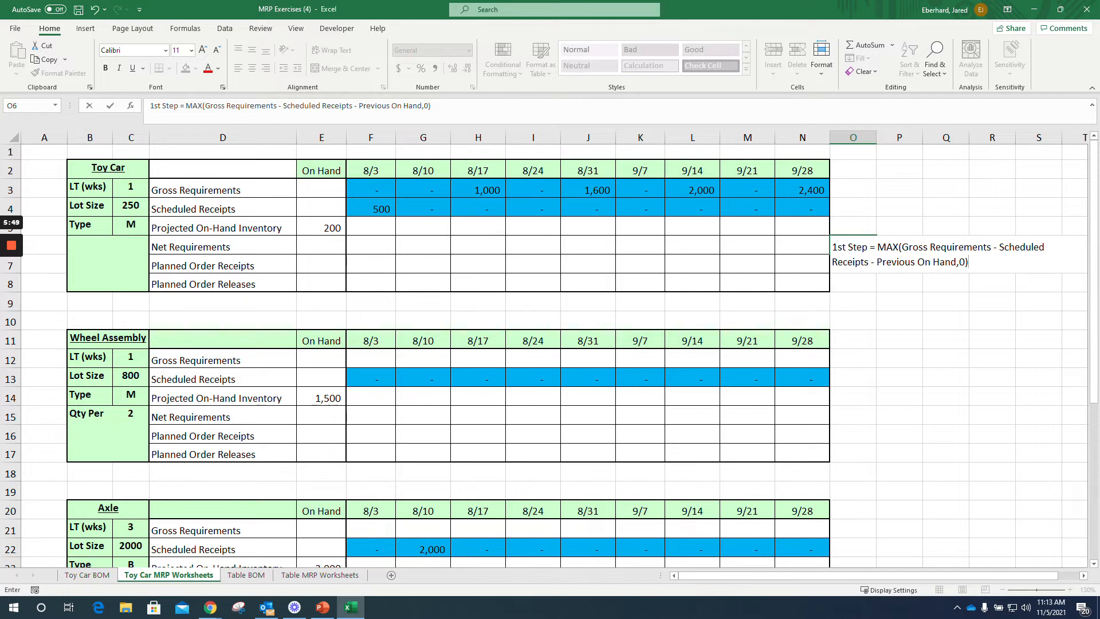
{"action": "key", "text": "Return"}
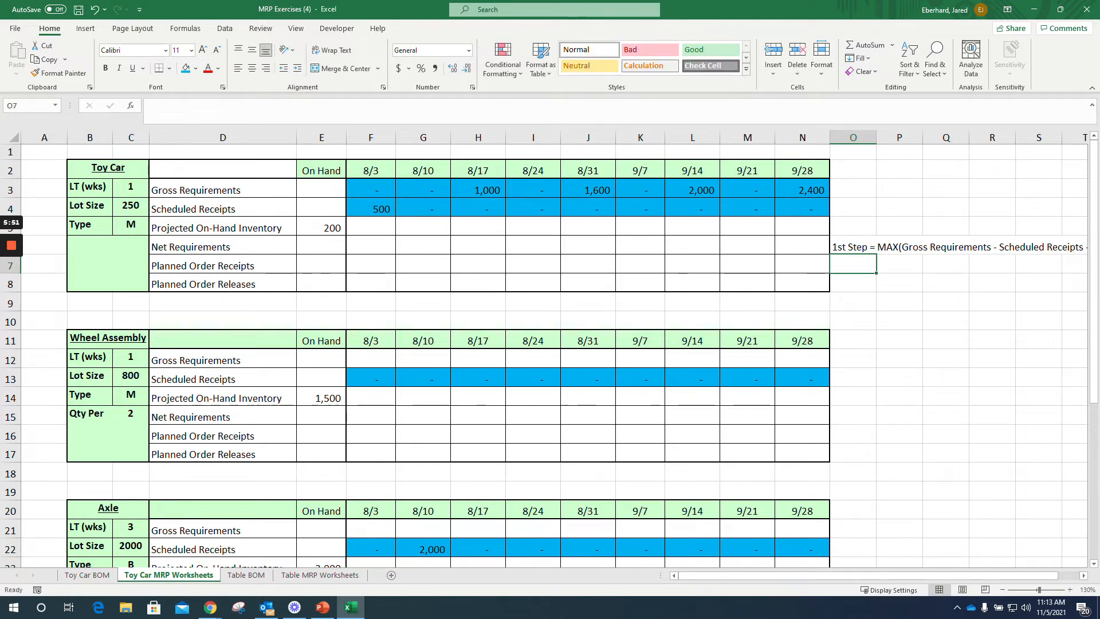
Step: Calculate the Toy Car's 8/3 Net Requirements in F6 with =MAX(F3-F4-E5,0) and fill the formula across through N6
{"action": "left_click", "coordinate": [370, 246]}
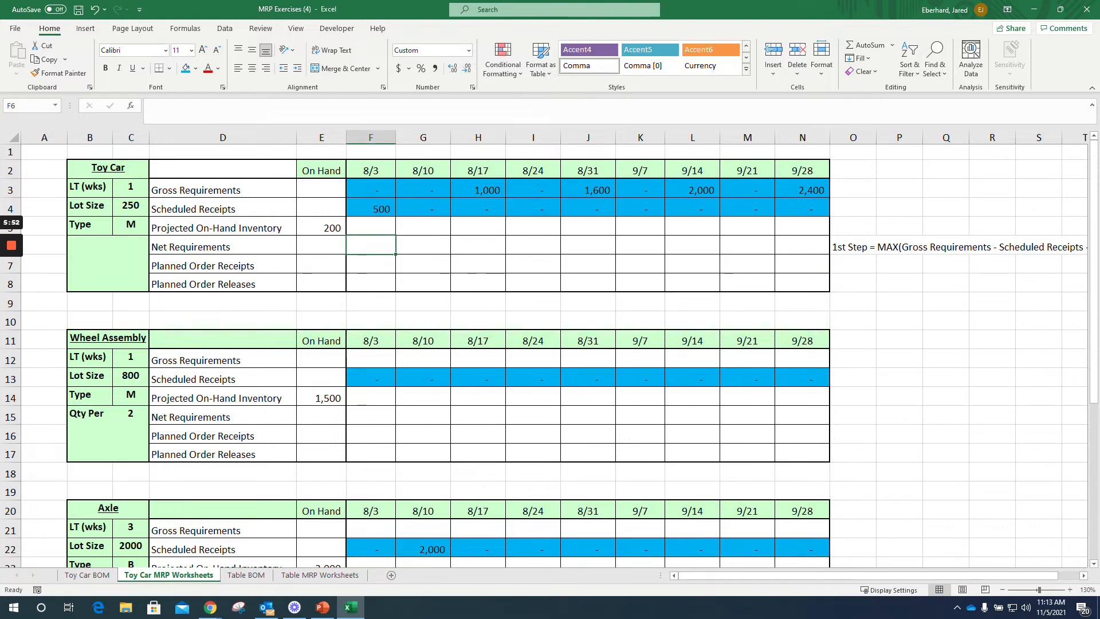
{"action": "type", "text": "=max("}
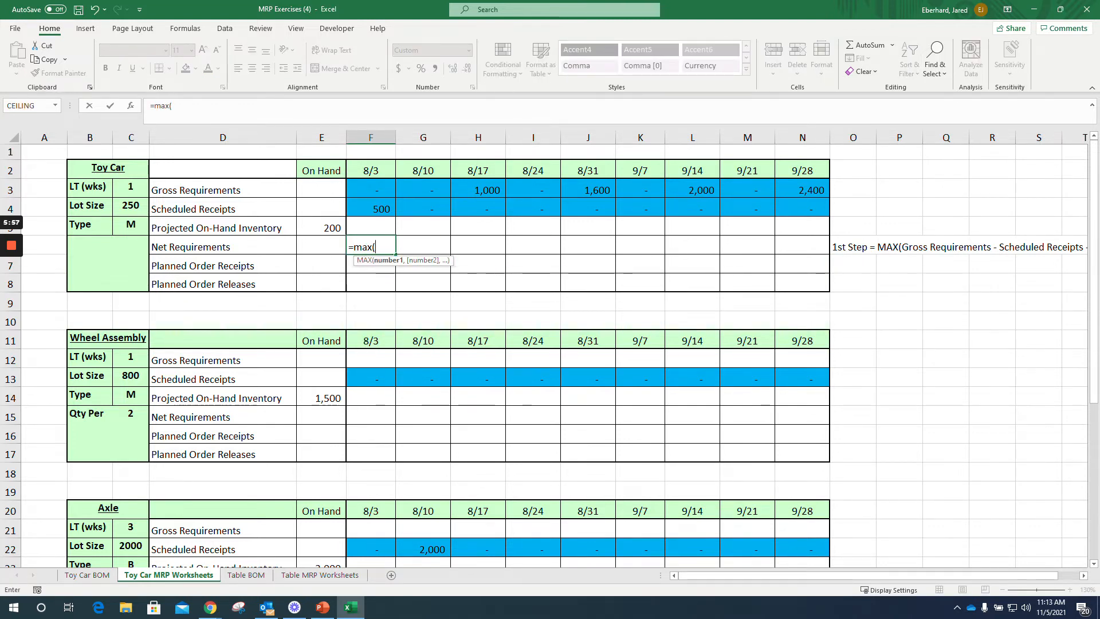
{"action": "left_click", "coordinate": [371, 189]}
{"action": "type", "text": "-"}
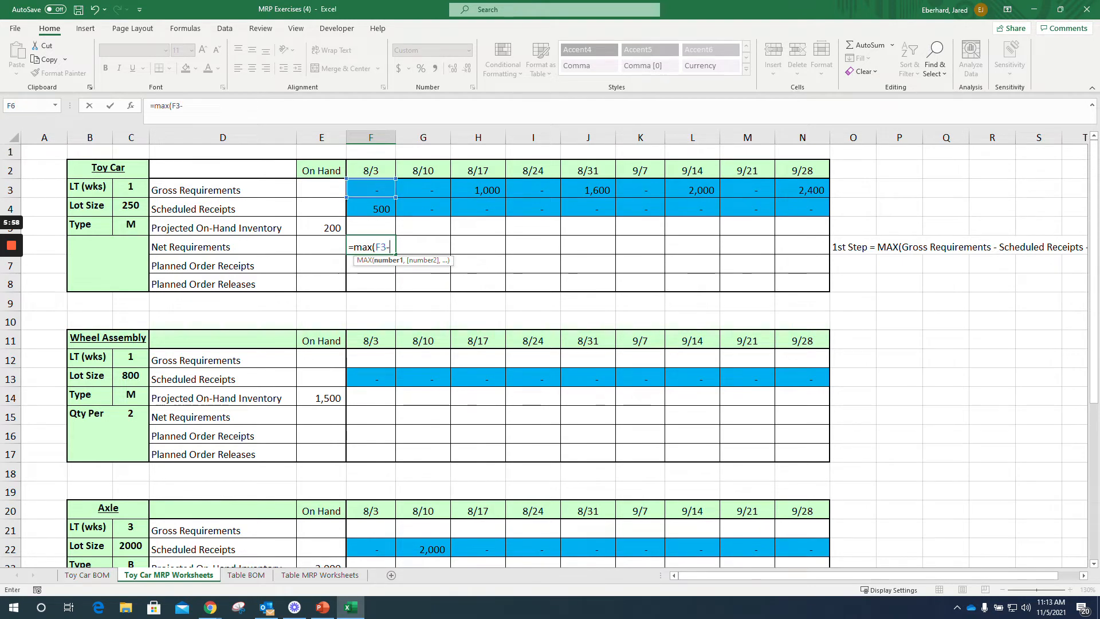
{"action": "left_click", "coordinate": [378, 206]}
{"action": "type", "text": "-"}
{"action": "left_click", "coordinate": [322, 228]}
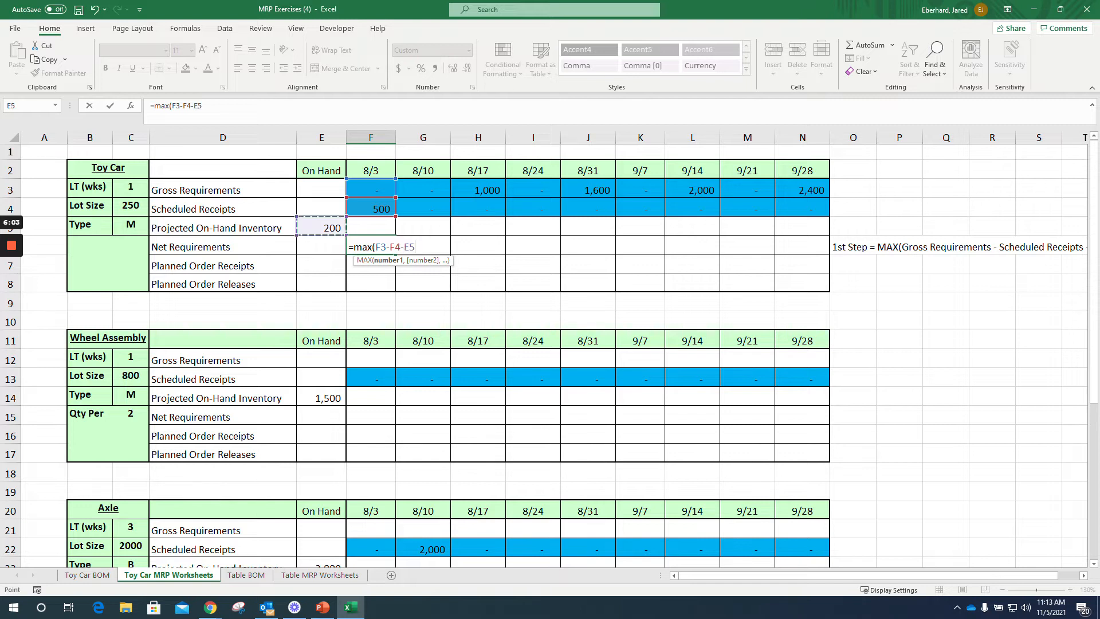
{"action": "type", "text": ",0)"}
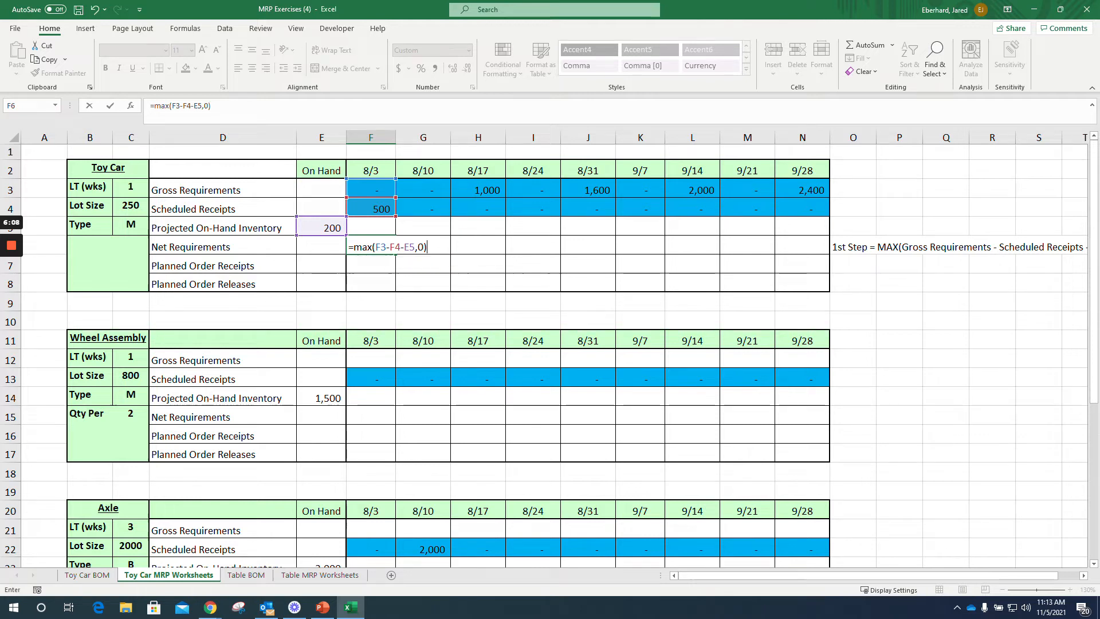
{"action": "key", "text": "Return"}
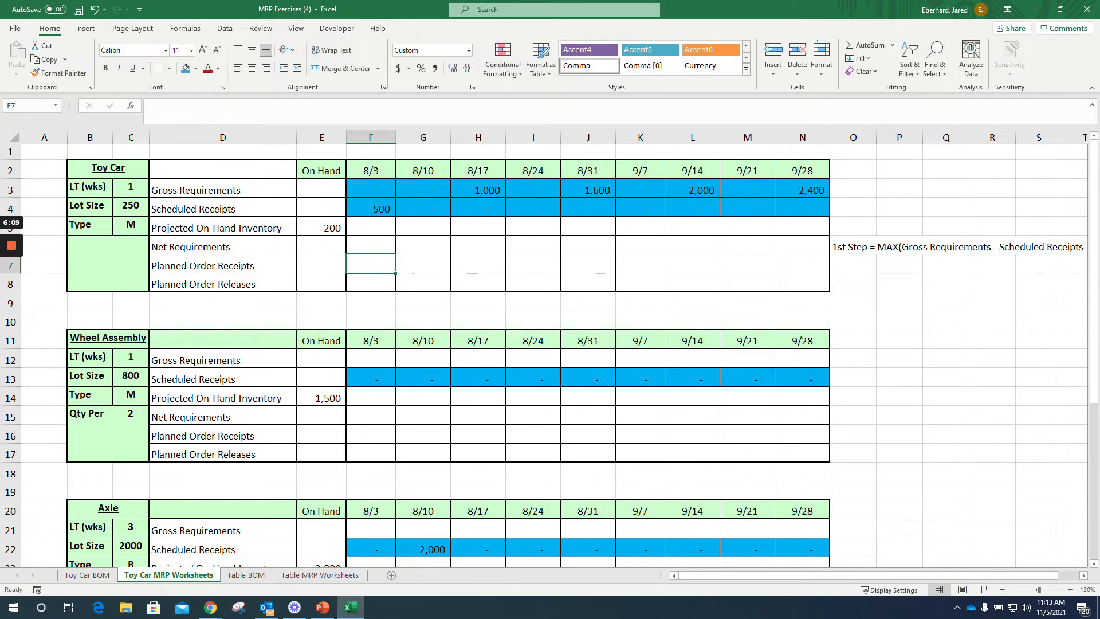
{"action": "key", "text": "Up"}
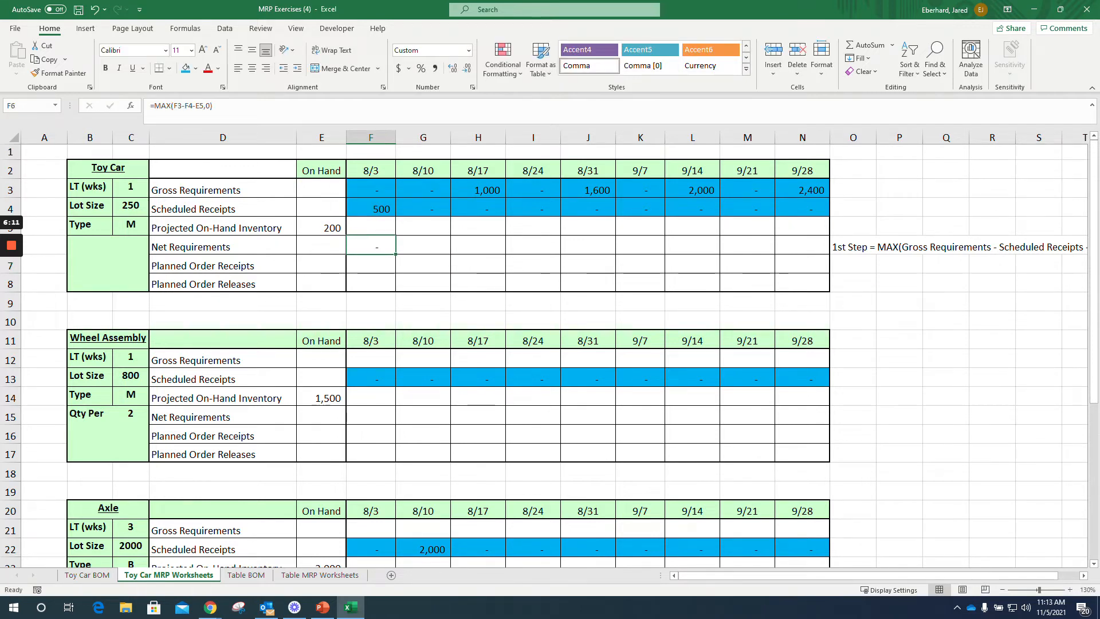
{"action": "left_click_drag", "start_coordinate": [395, 254], "coordinate": [802, 254]}
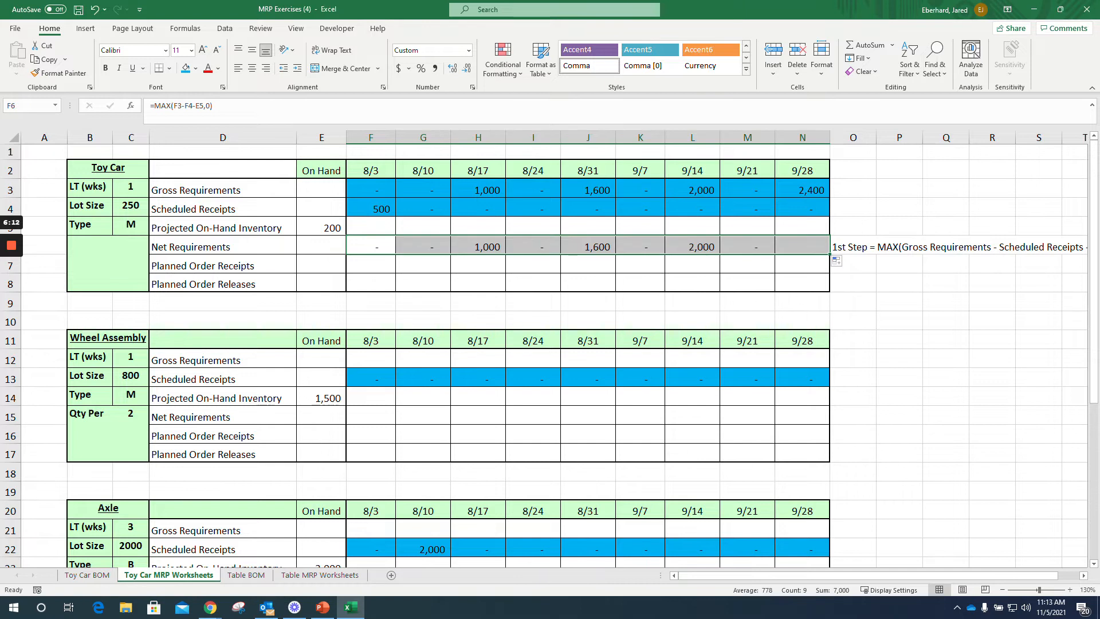
Step: Review the Toy Car's Net Requirements formulas for 8/17, 8/31, 9/14 and 9/28
{"action": "left_click", "coordinate": [478, 247]}
{"action": "left_click", "coordinate": [588, 246]}
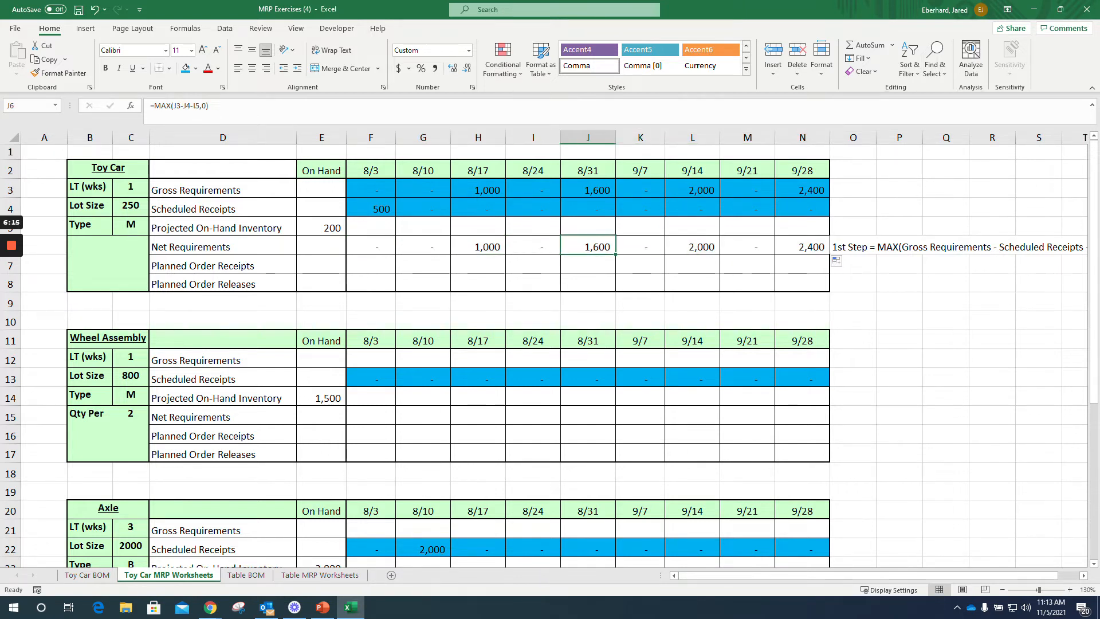
{"action": "left_click", "coordinate": [692, 246]}
{"action": "left_click", "coordinate": [803, 246]}
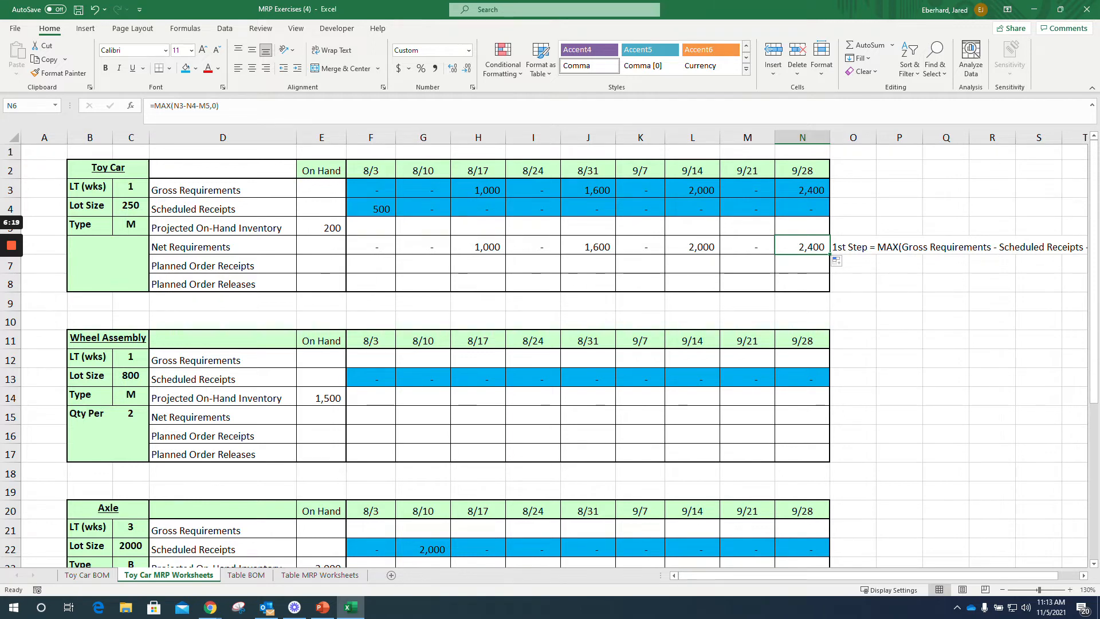
Step: Enter the note "2nd Step = Ceiling(Net Requirements, Lot Size)... anchor in the column of the Lot Size" in O7, beside Planned Order Receipts
{"action": "left_click", "coordinate": [854, 266]}
{"action": "type", "text": "2nd Step "}
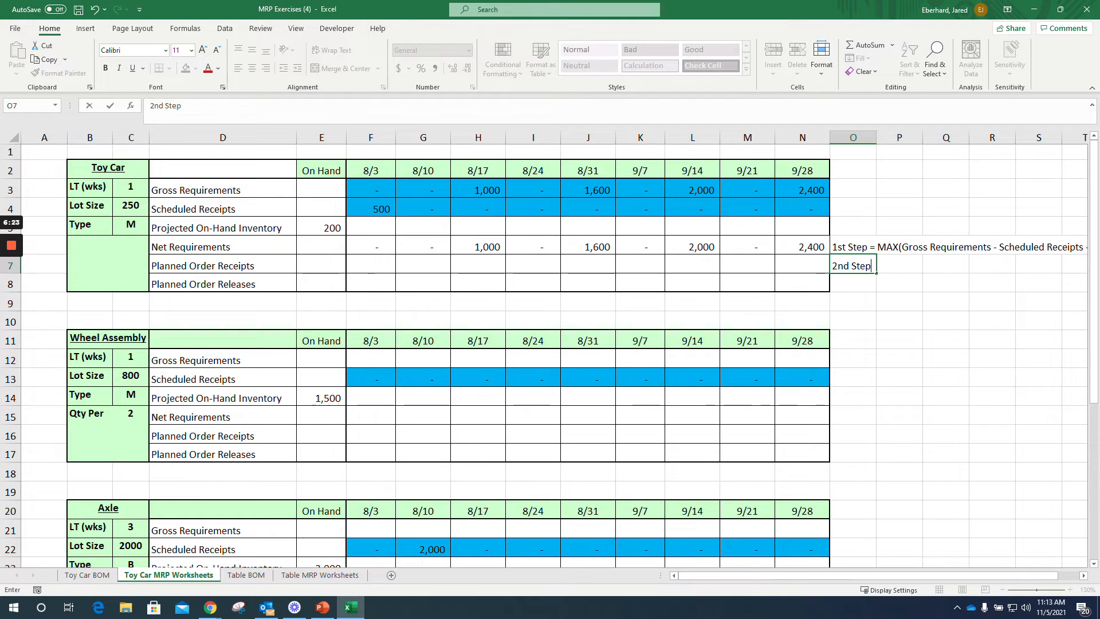
{"action": "type", "text": "="}
{"action": "type", "text": "Ceiling"}
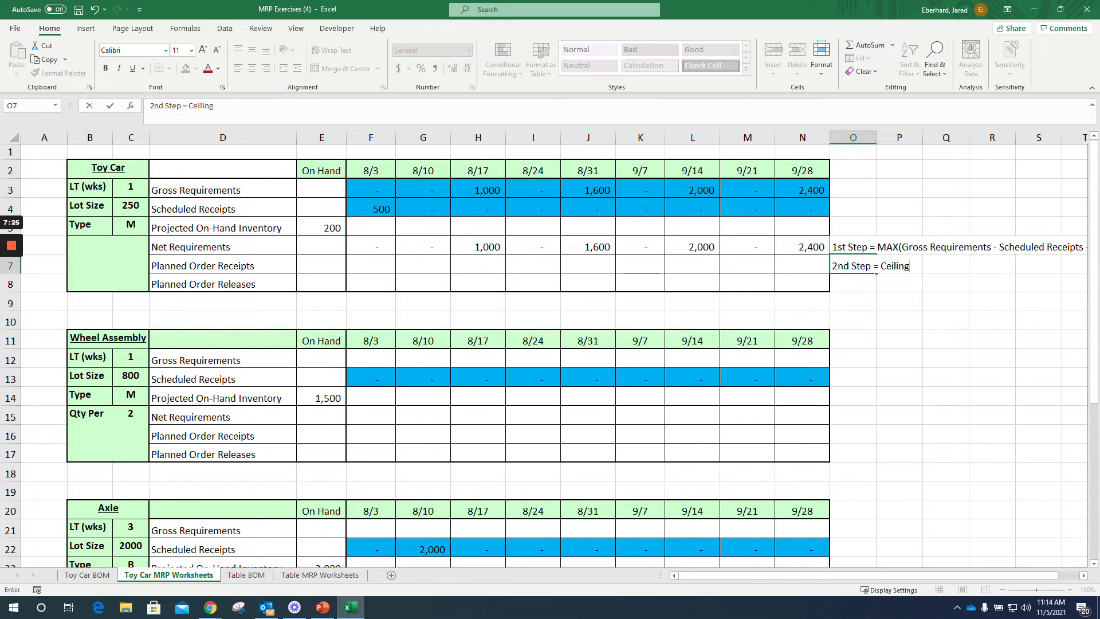
{"action": "type", "text": "(Net Requirements,"}
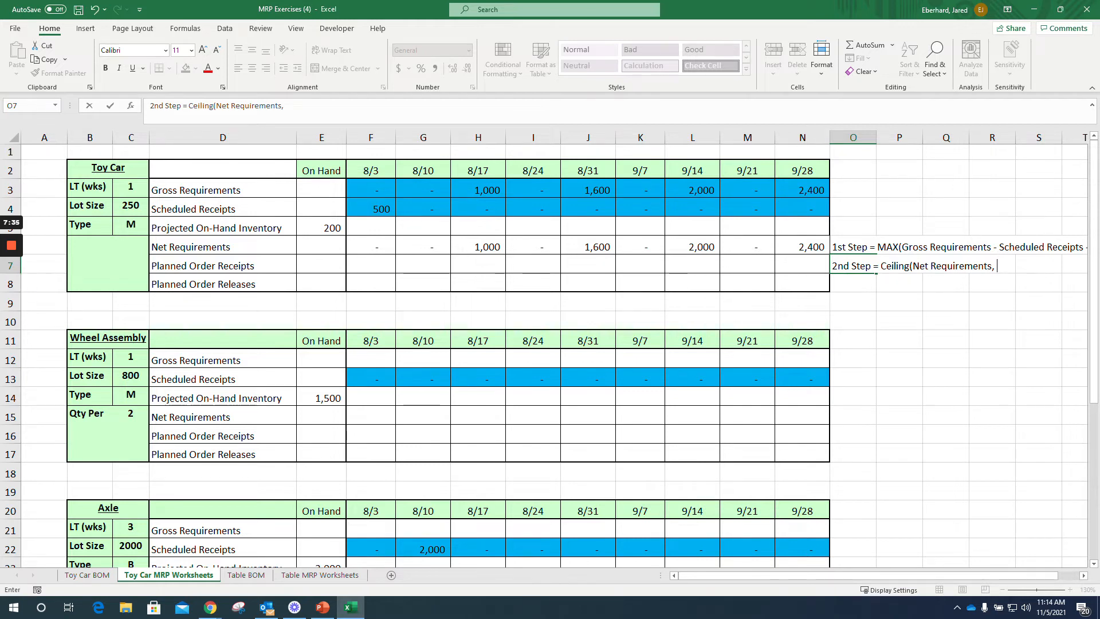
{"action": "type", "text": " Lot"}
{"action": "key", "text": "BackSpace"}
{"action": "key", "text": "BackSpace"}
{"action": "type", "text": "ot Size)..."}
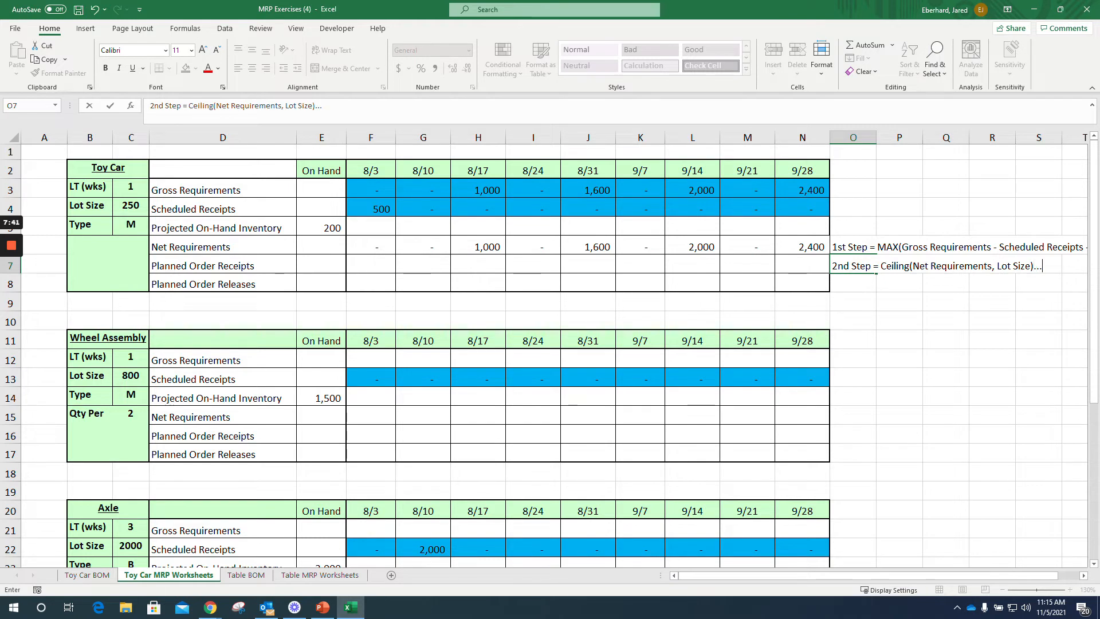
{"action": "type", "text": " anc"}
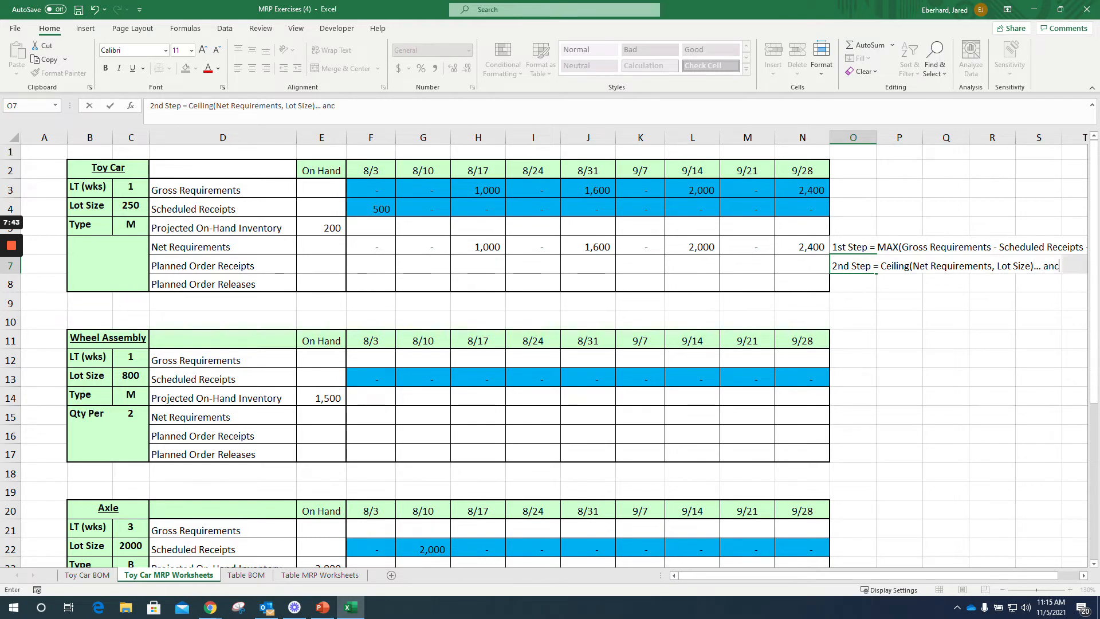
{"action": "type", "text": "hor in the co"}
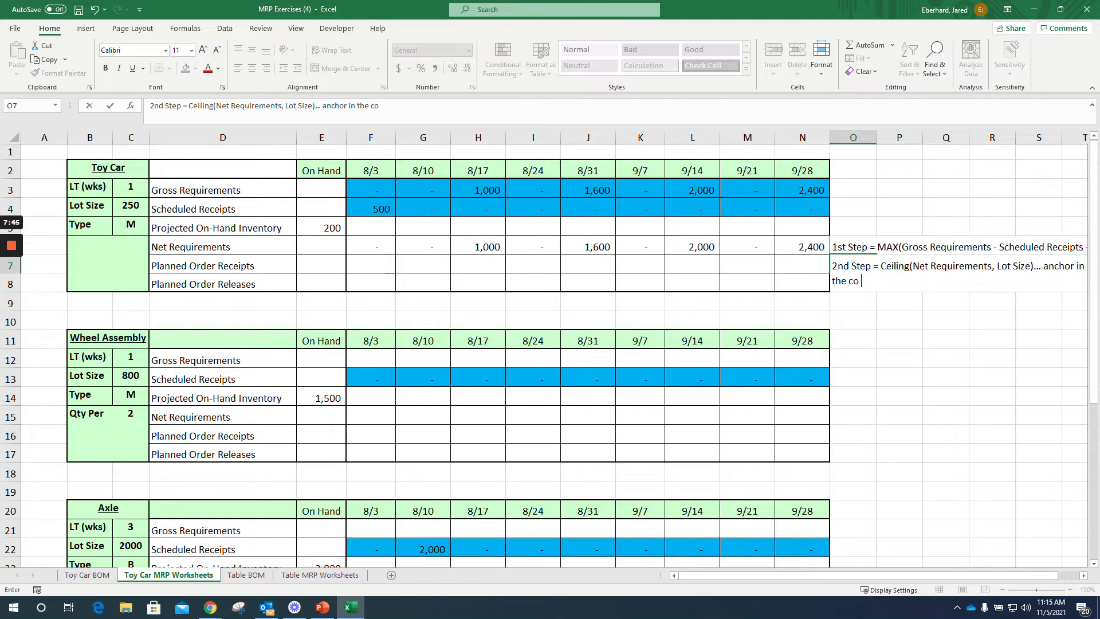
{"action": "type", "text": "lumn of the Lot Size"}
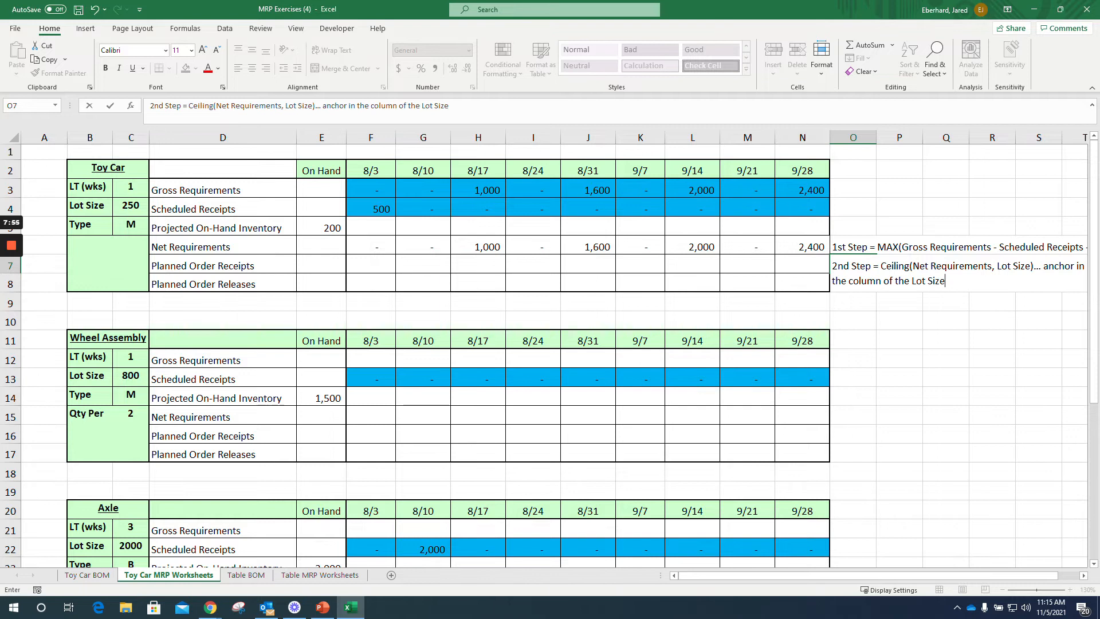
{"action": "key", "text": "Return"}
Step: Calculate the Toy Car's 8/3 Planned Order Receipts in F7 with =CEILING(F6,$C4) and fill the formula across through N7
{"action": "left_click", "coordinate": [371, 265]}
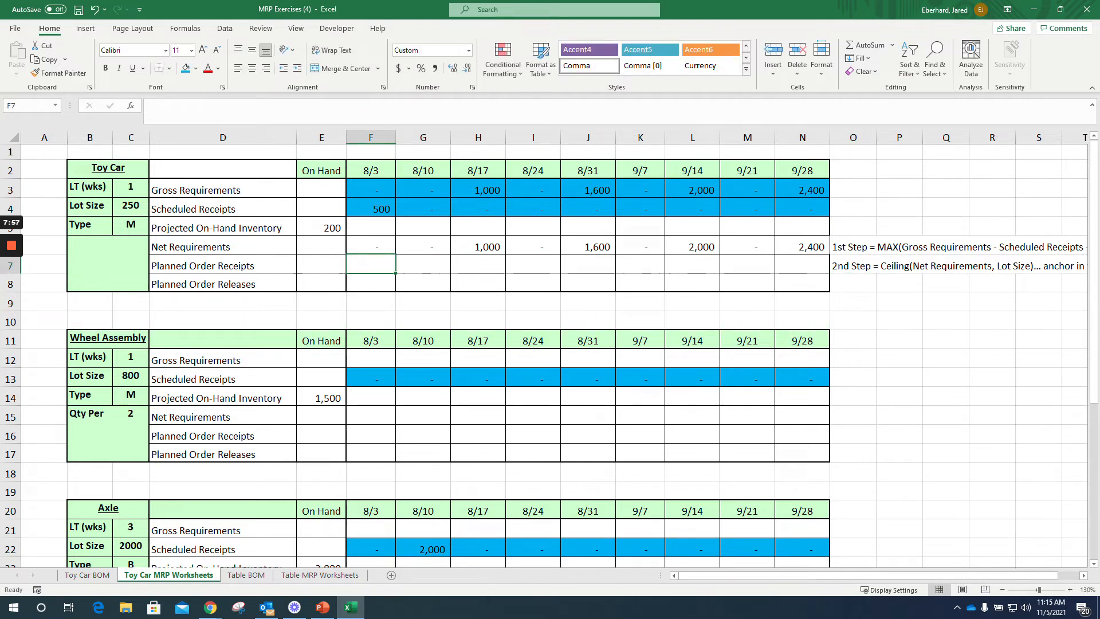
{"action": "type", "text": "=ce"}
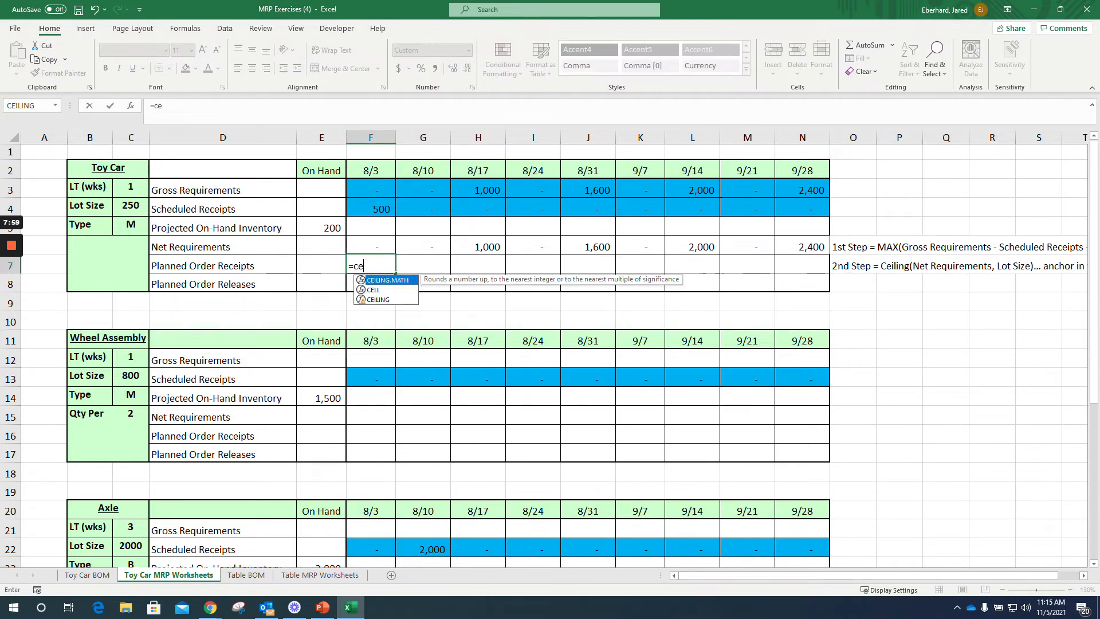
{"action": "type", "text": "iling("}
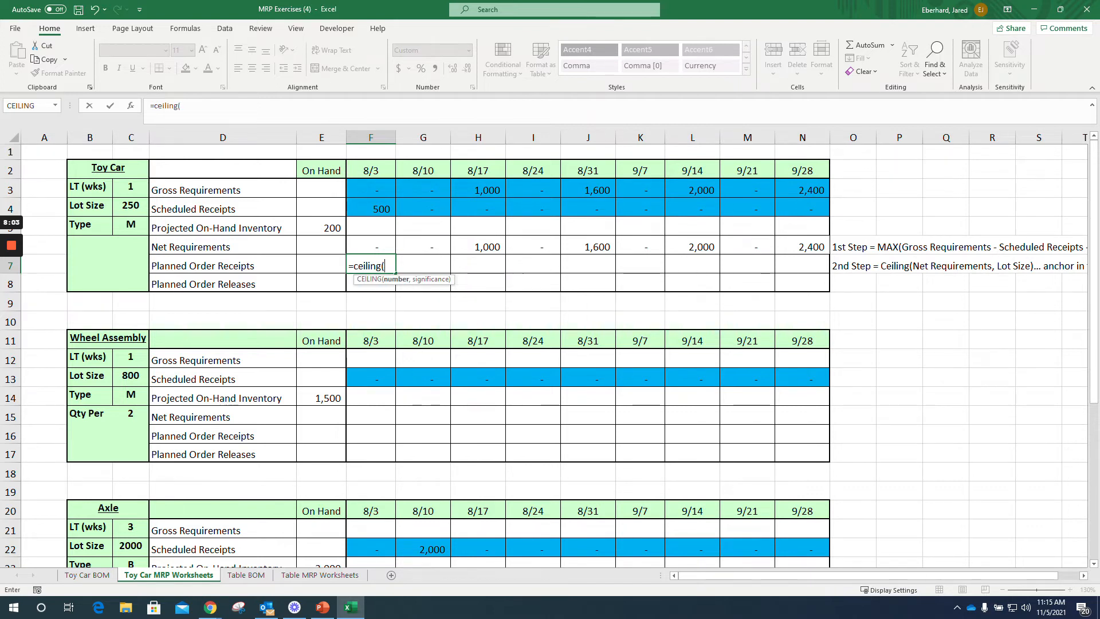
{"action": "key", "text": "Up"}
{"action": "type", "text": ","}
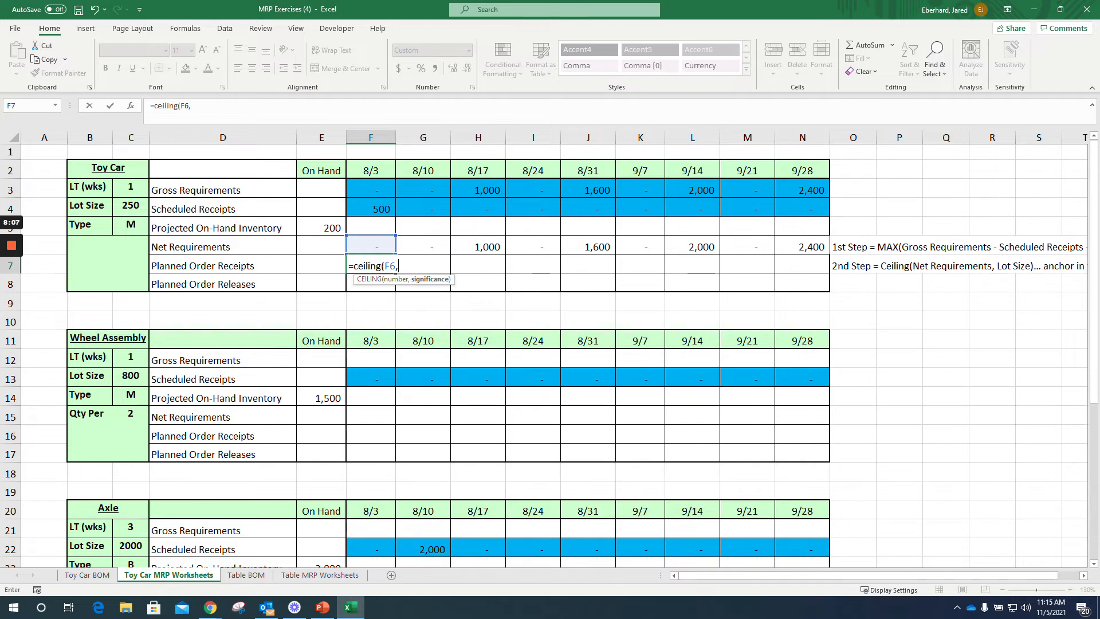
{"action": "left_click", "coordinate": [131, 207]}
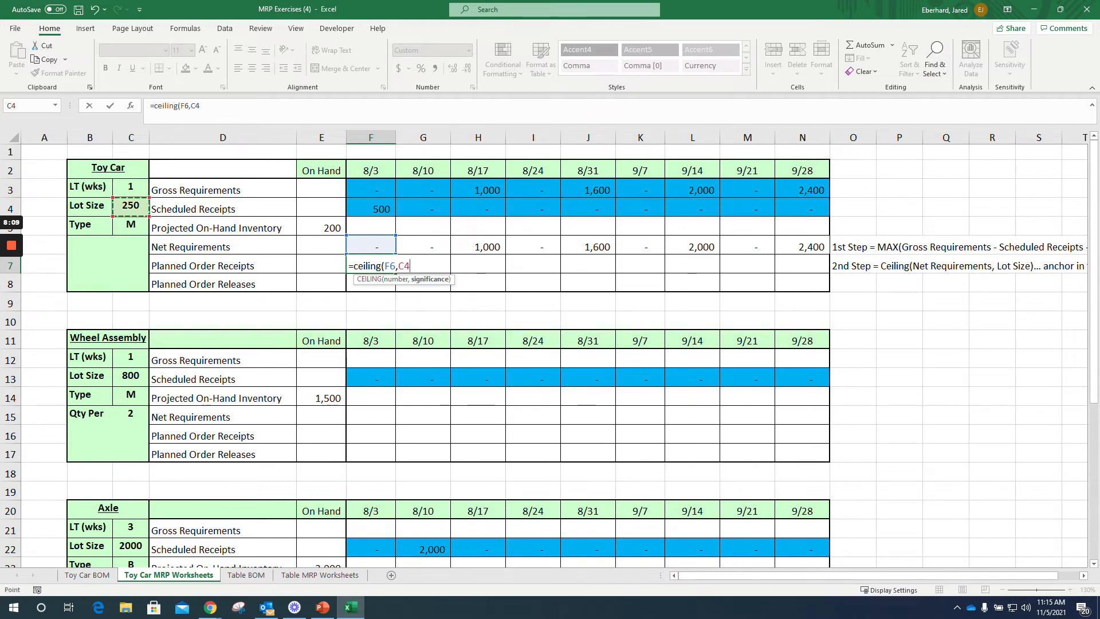
{"action": "key", "text": "F4"}
{"action": "key", "text": "F4"}
{"action": "key", "text": "F4"}
{"action": "type", "text": ")"}
{"action": "key", "text": "ctrl+Return"}
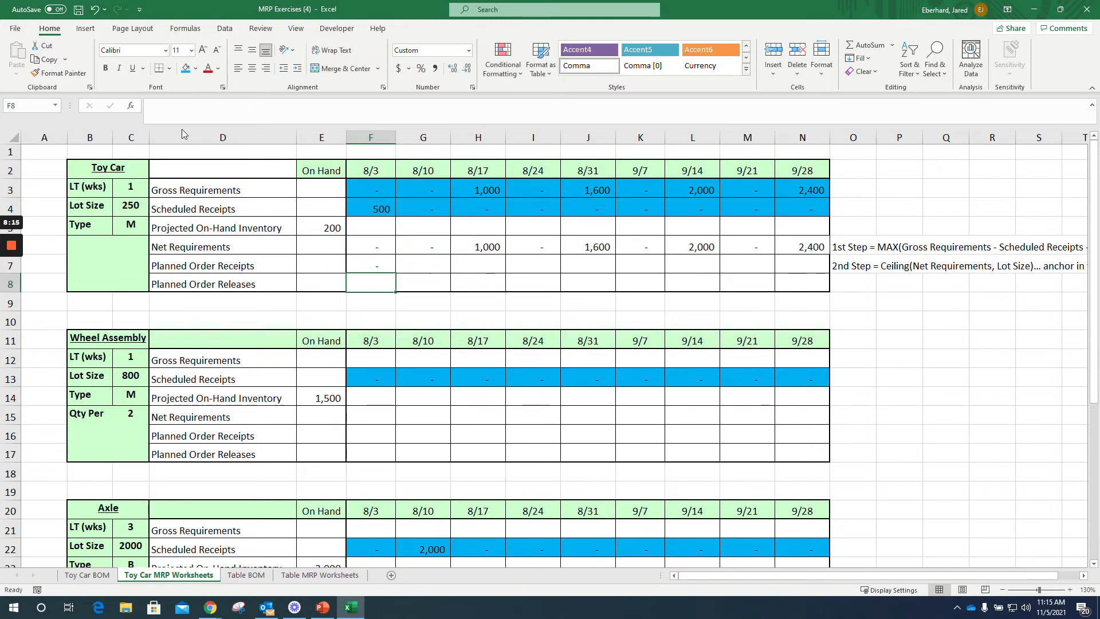
{"action": "left_click_drag", "start_coordinate": [396, 274], "coordinate": [830, 274]}
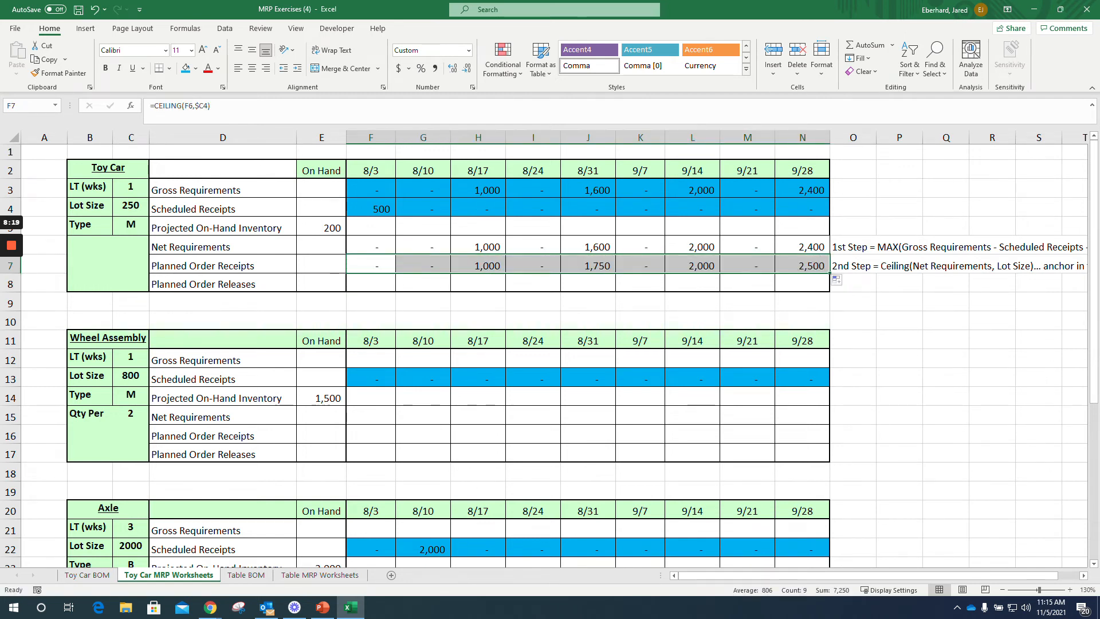
Step: Compare the Toy Car's Net Requirements with its Planned Order Receipts for 8/17, 8/31 and 9/28
{"action": "left_click", "coordinate": [478, 246]}
{"action": "left_click", "coordinate": [478, 265]}
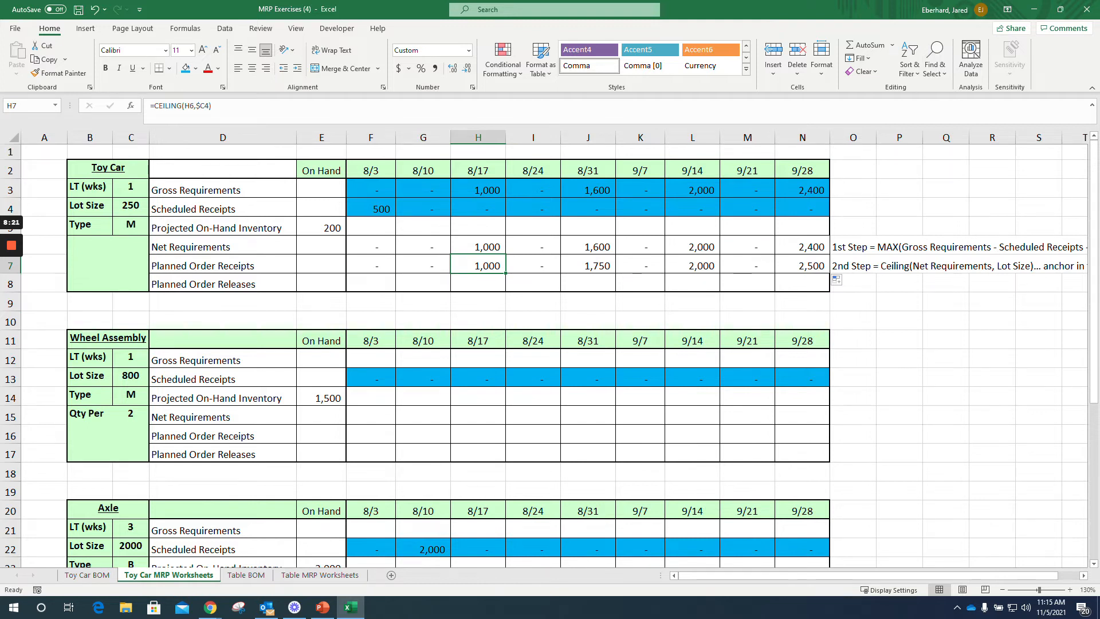
{"action": "left_click", "coordinate": [588, 247]}
{"action": "left_click", "coordinate": [588, 265]}
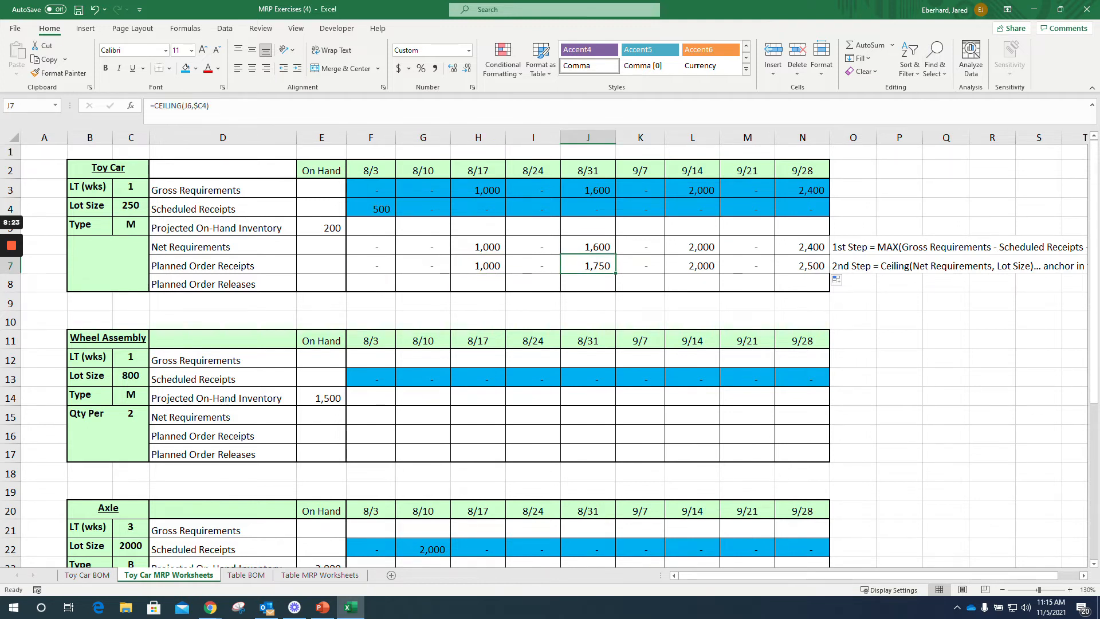
{"action": "left_click", "coordinate": [588, 247]}
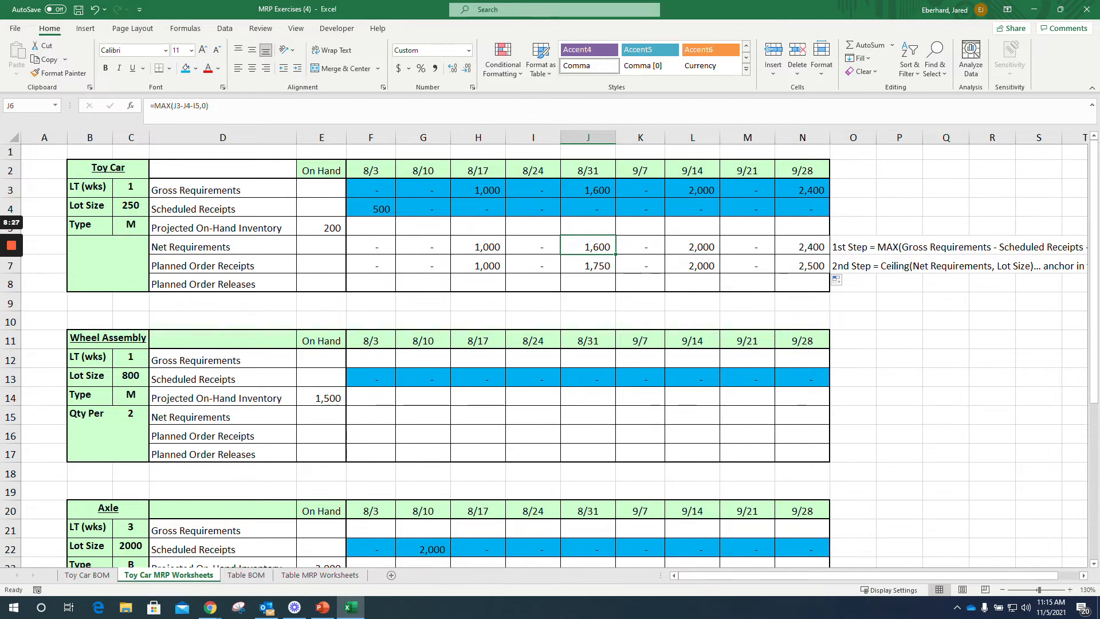
{"action": "left_click", "coordinate": [588, 265]}
{"action": "left_click_drag", "start_coordinate": [803, 247], "coordinate": [802, 265]}
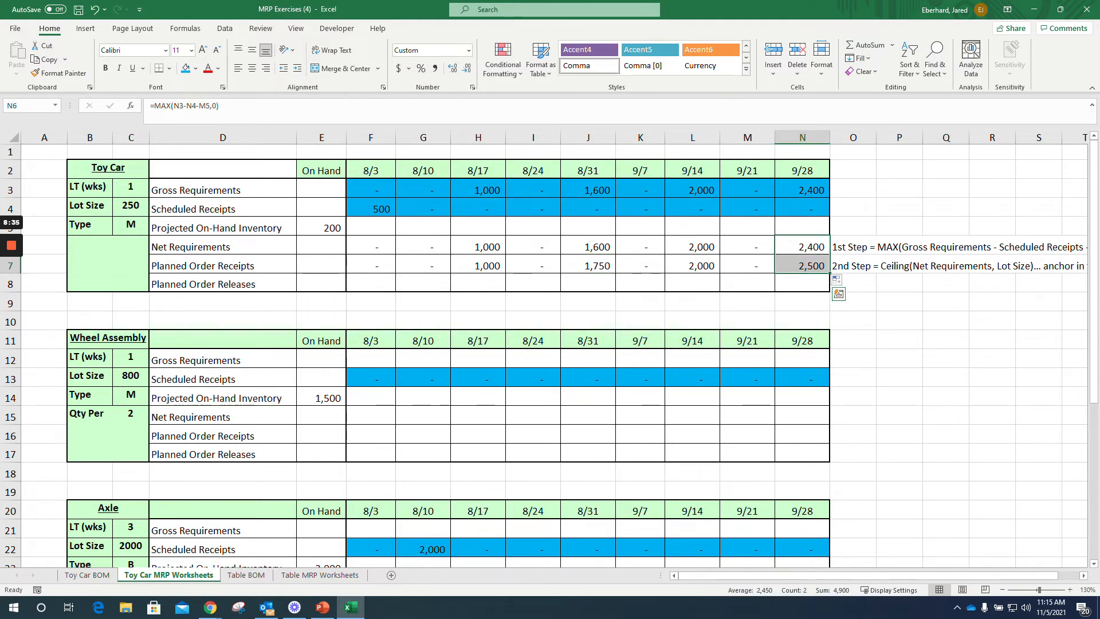
Step: Enter the note "3rd Step = offset(planned order receipts,0,Lead Time)... anchor in the column of the lead time" in O8, beside Planned Order Releases
{"action": "left_click", "coordinate": [853, 284]}
{"action": "type", "text": "3rd Step"}
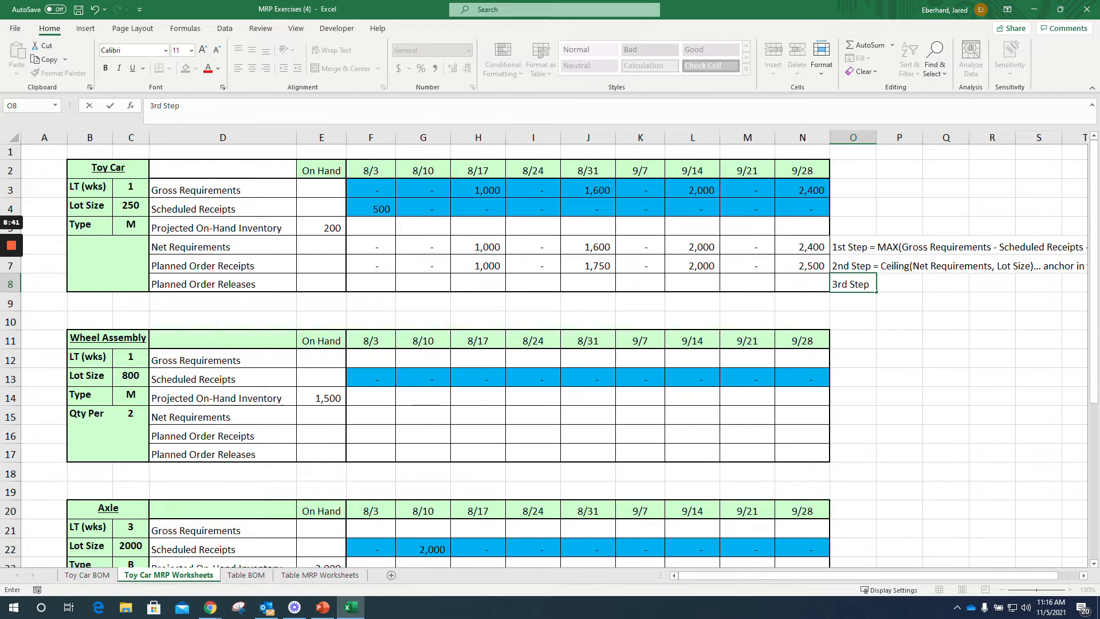
{"action": "type", "text": " = o"}
{"action": "type", "text": "ffset("}
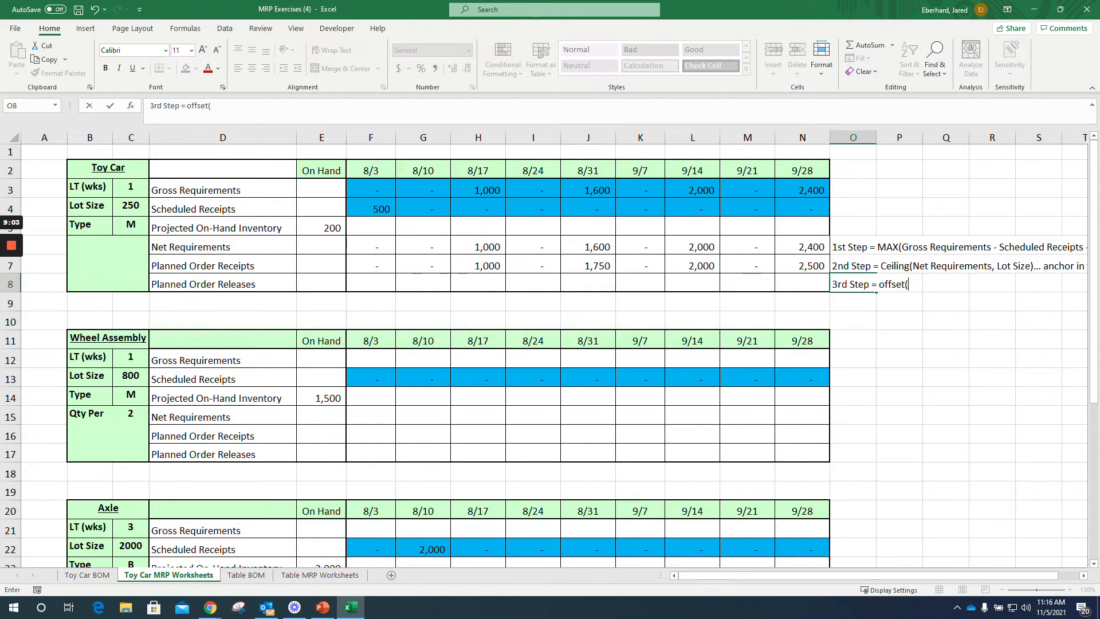
{"action": "type", "text": "planned order rece"}
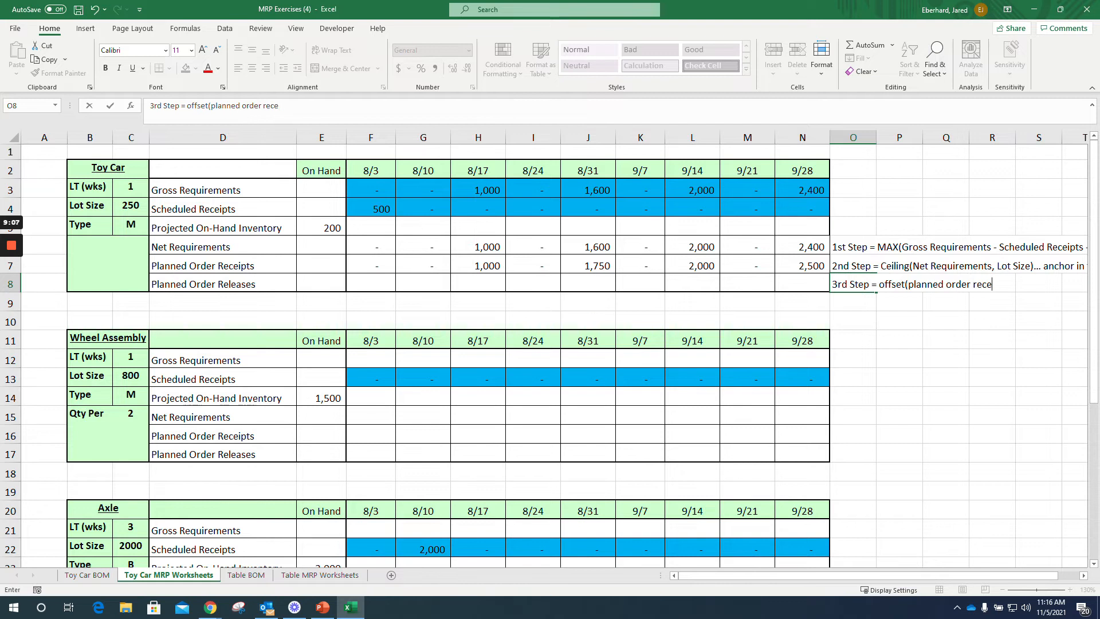
{"action": "type", "text": "ipts,"}
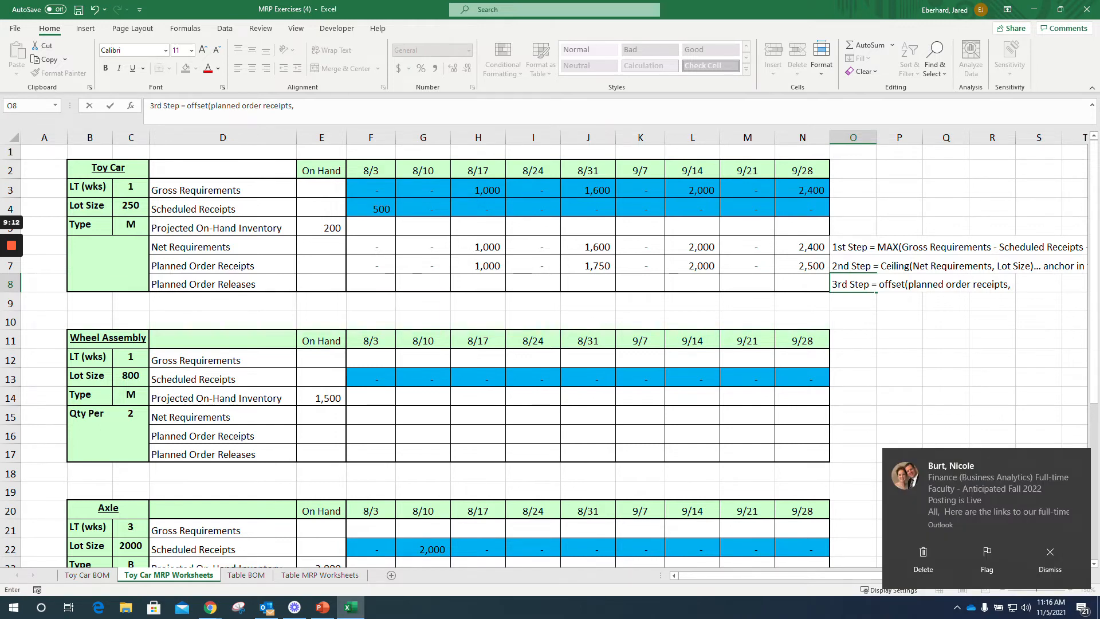
{"action": "type", "text": "0,1"}
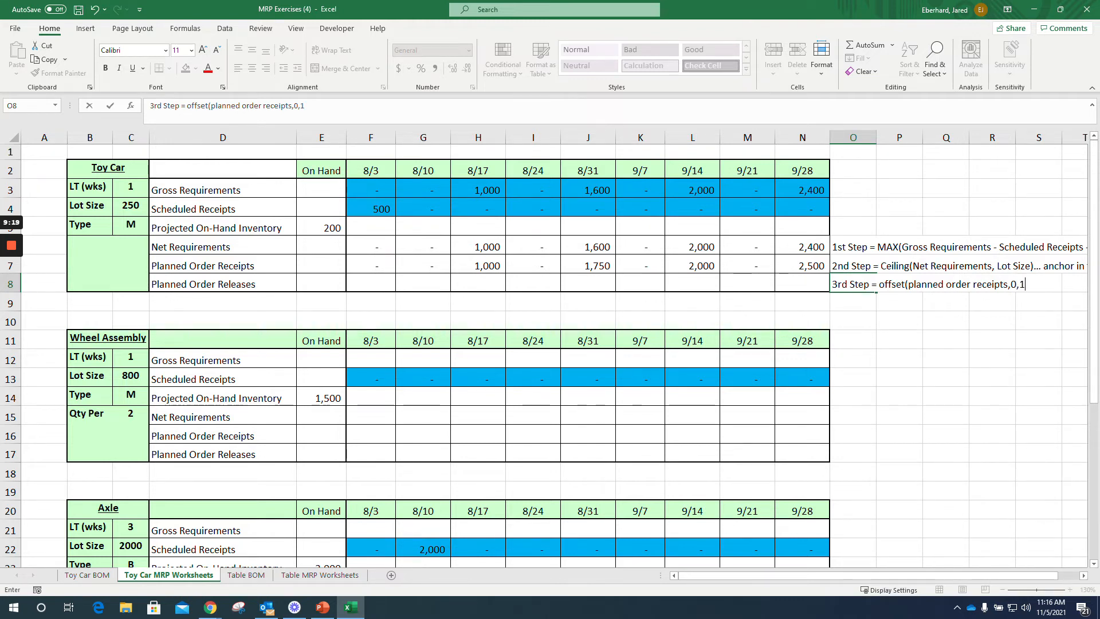
{"action": "key", "text": "BackSpace"}
{"action": "left_click", "coordinate": [131, 187]}
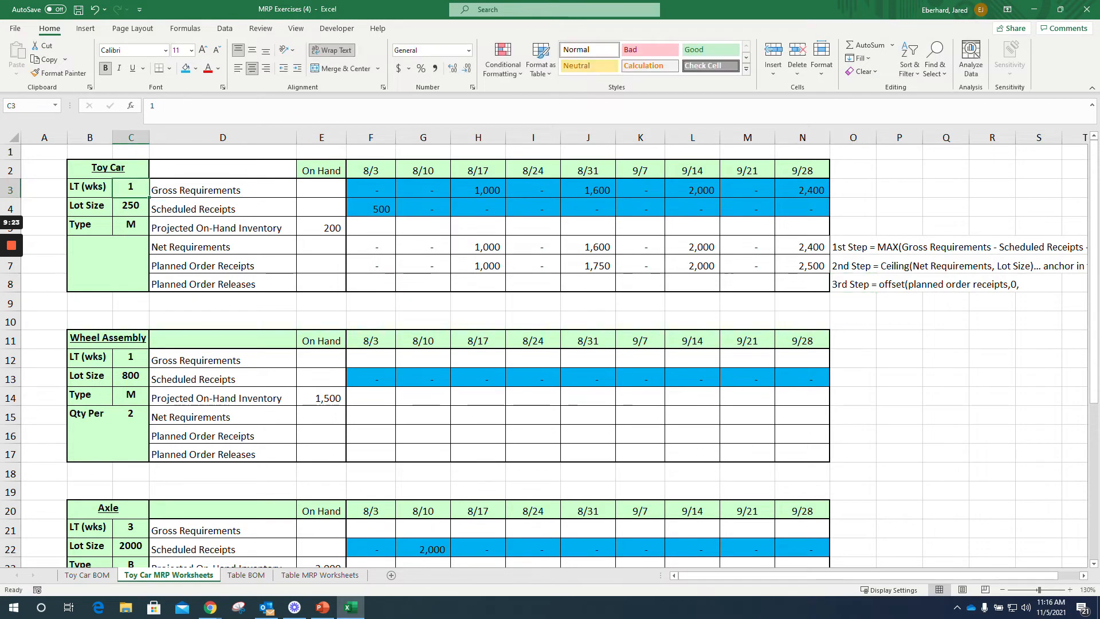
{"action": "double_click", "coordinate": [1033, 290]}
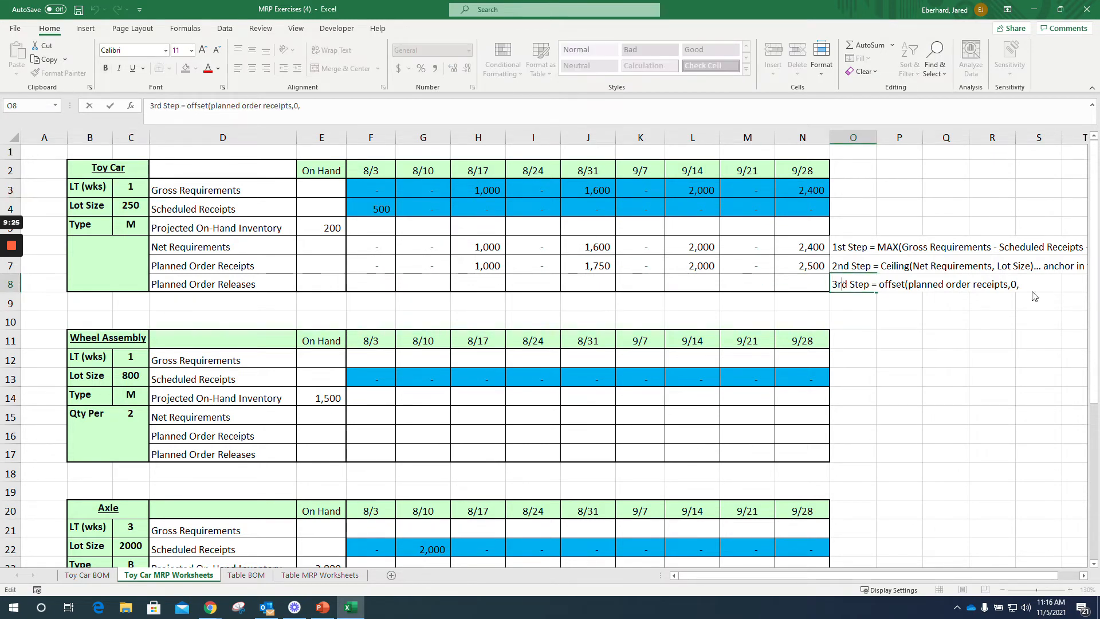
{"action": "type", "text": "Lead Time)... anchor in the column of the lead time"}
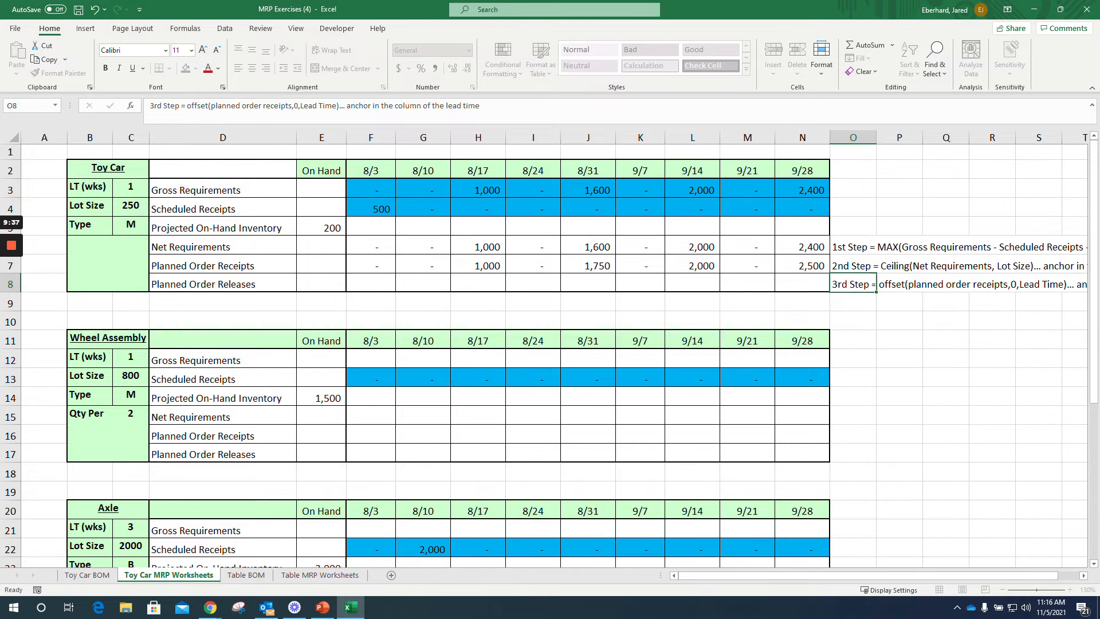
{"action": "key", "text": "Return"}
Step: Calculate the Toy Car's 8/3 Planned Order Releases in F8 with =OFFSET(F7,0,$C3) and fill the formula across through N8
{"action": "left_click", "coordinate": [371, 283]}
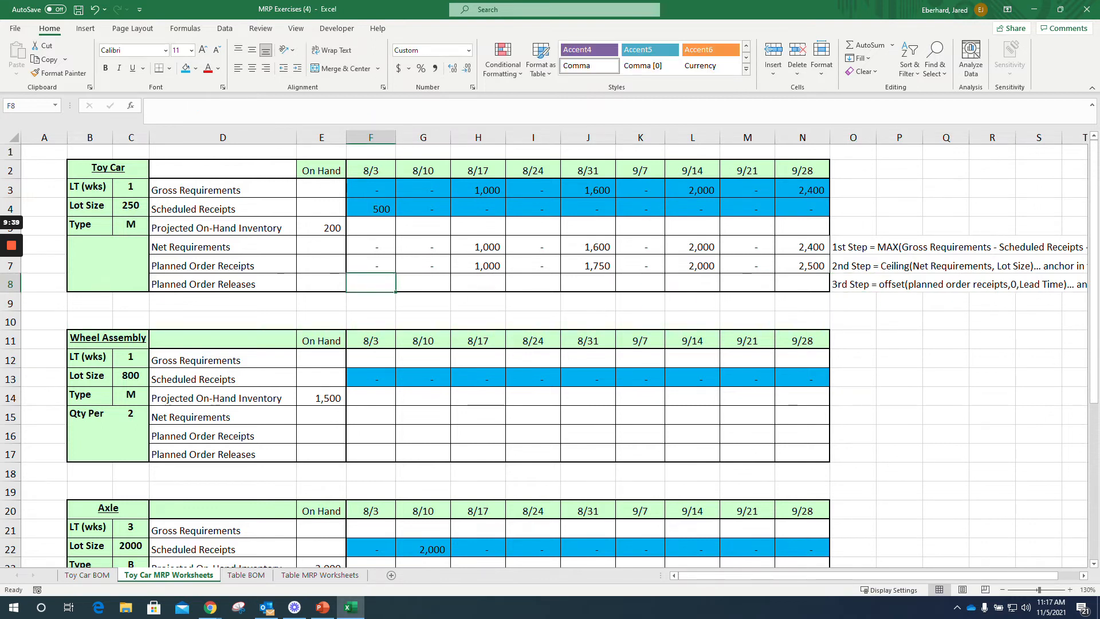
{"action": "type", "text": "="}
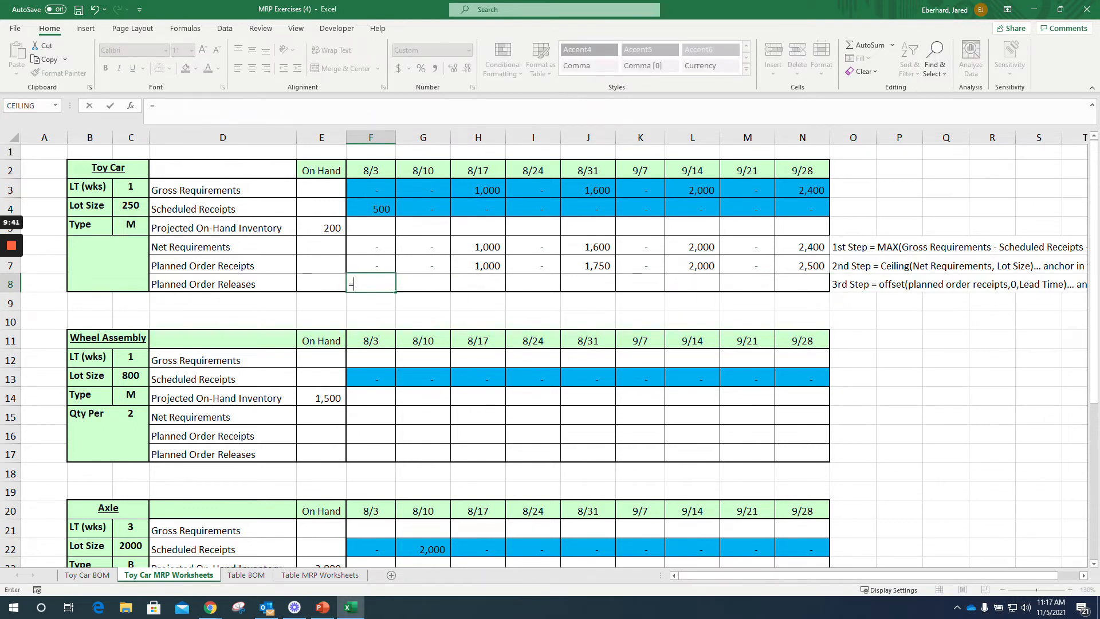
{"action": "type", "text": "offset"}
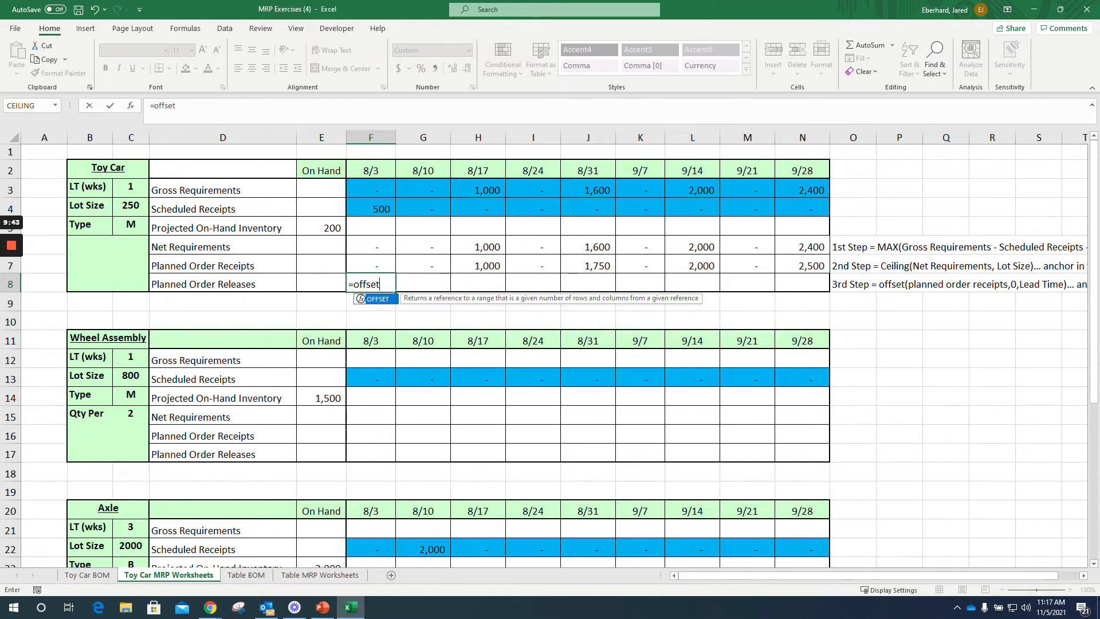
{"action": "type", "text": "("}
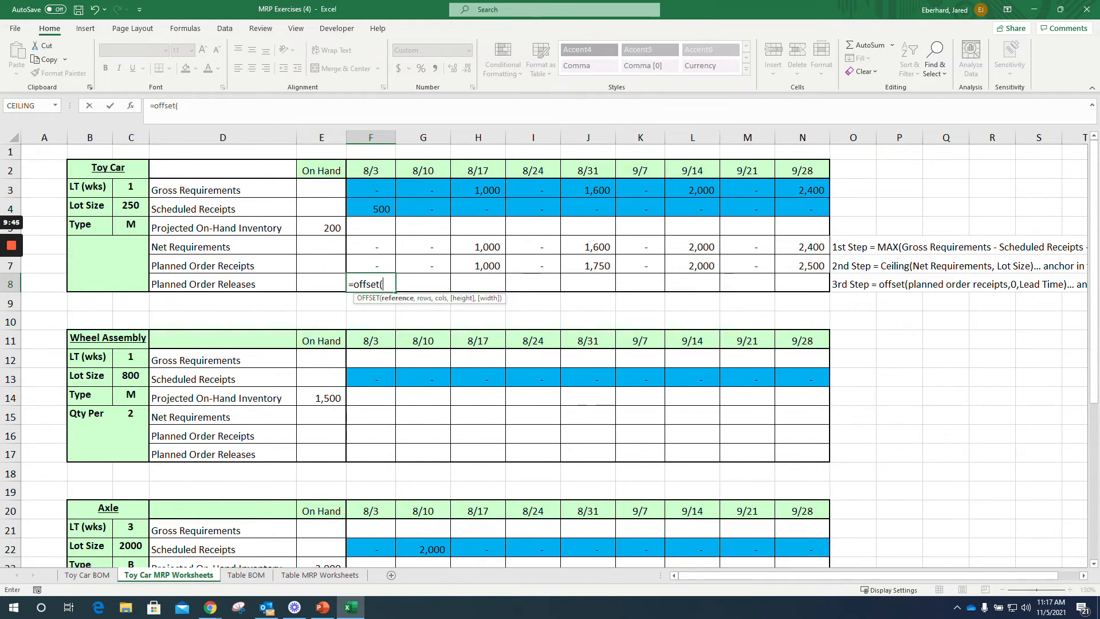
{"action": "key", "text": "Up"}
{"action": "type", "text": ","}
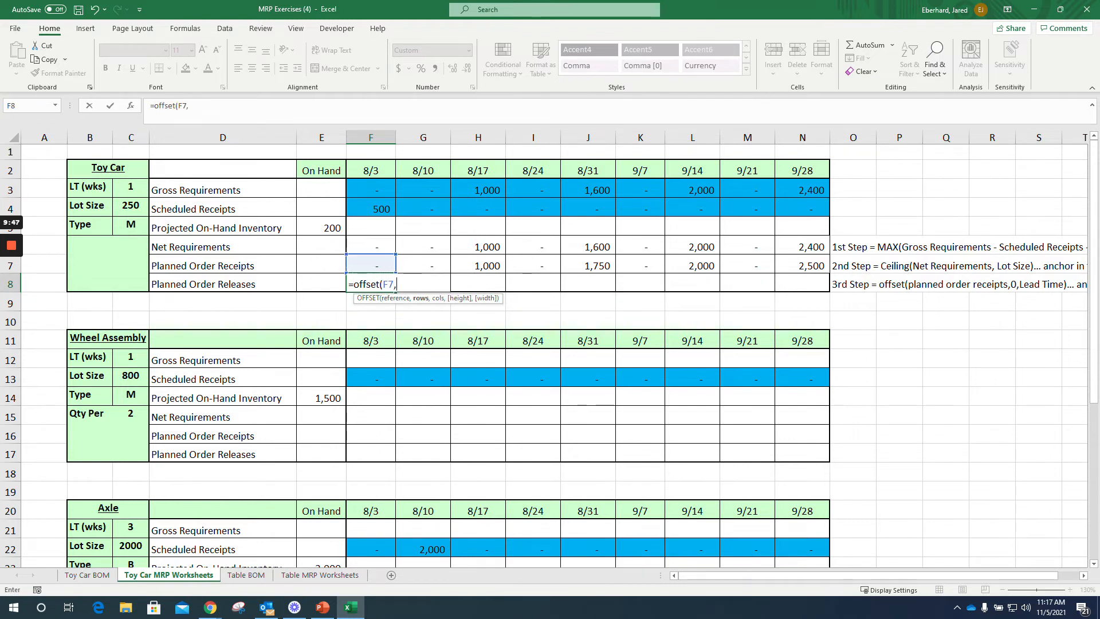
{"action": "type", "text": "0,"}
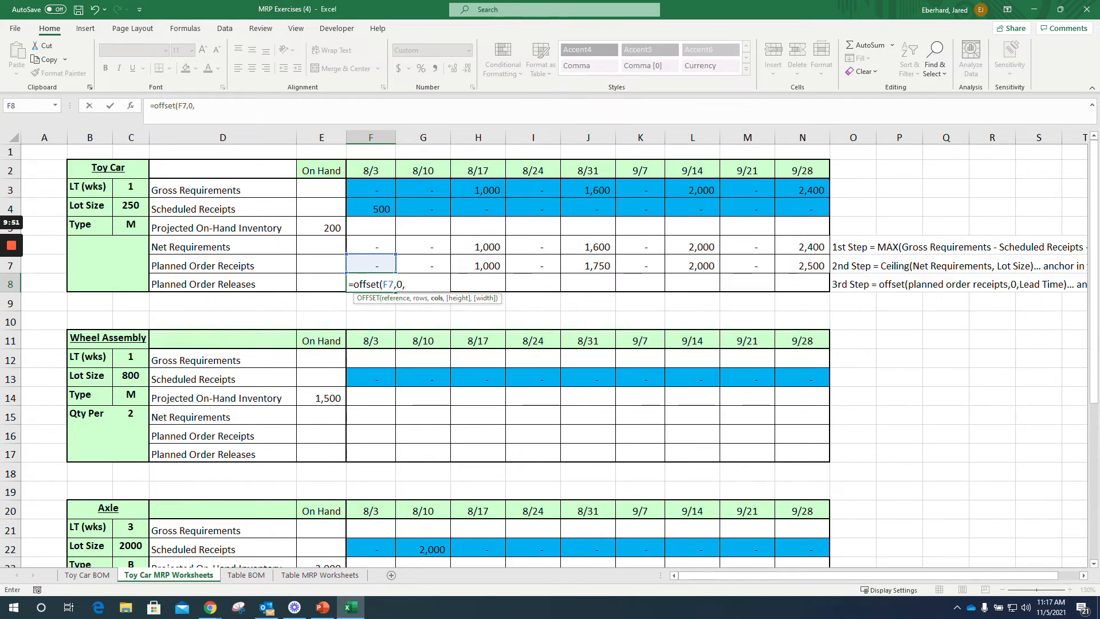
{"action": "left_click", "coordinate": [131, 188]}
{"action": "key", "text": "F4"}
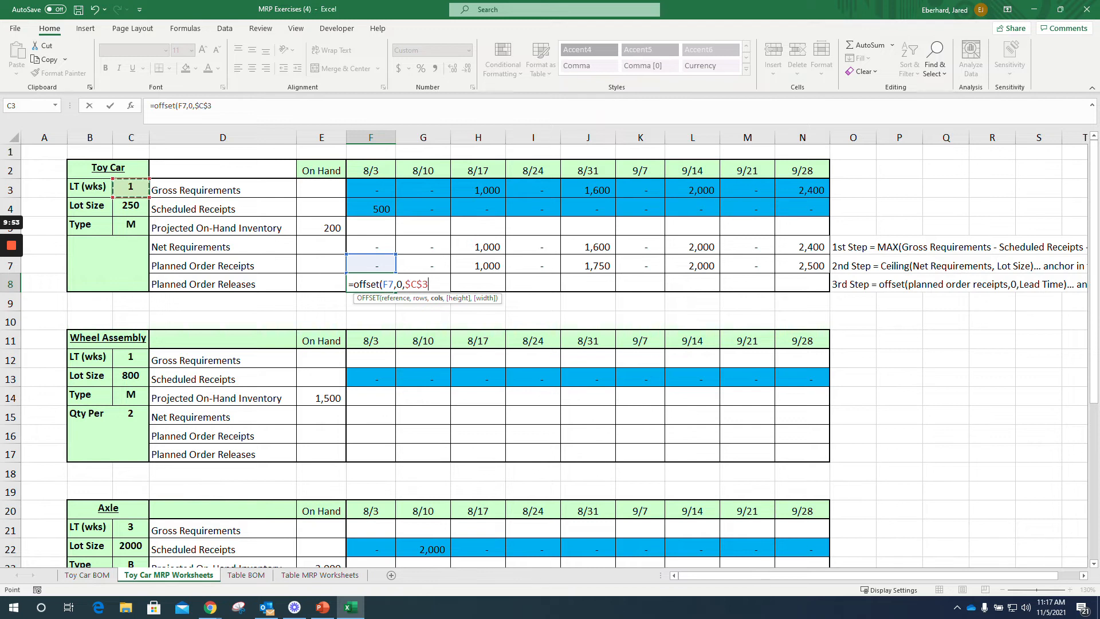
{"action": "key", "text": "F4"}
{"action": "key", "text": "F4"}
{"action": "type", "text": ")"}
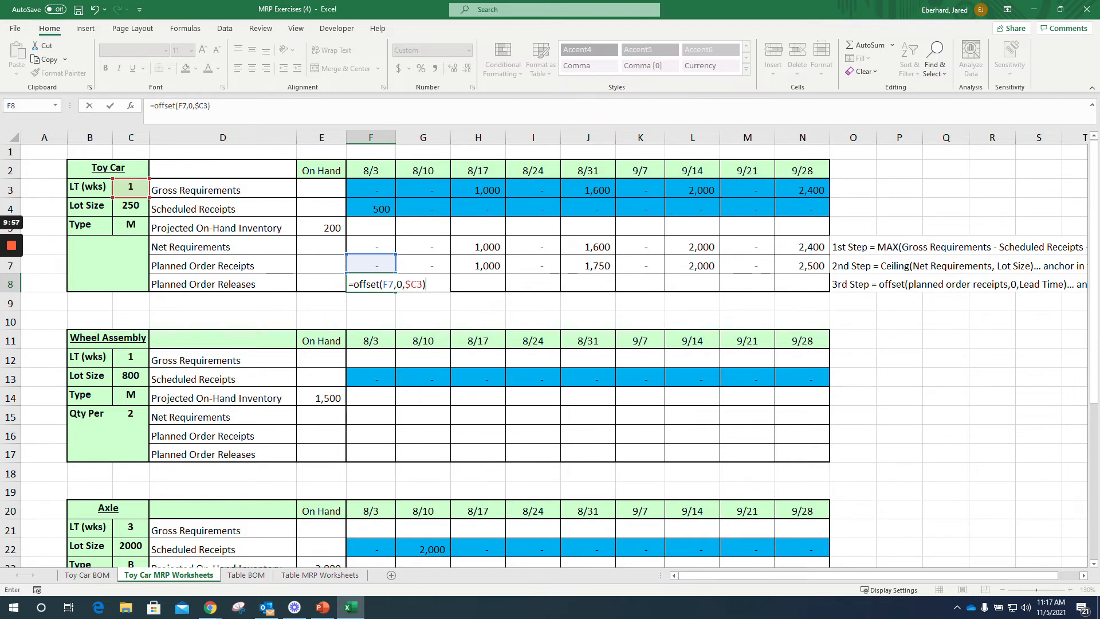
{"action": "key", "text": "Return"}
{"action": "left_click", "coordinate": [370, 284]}
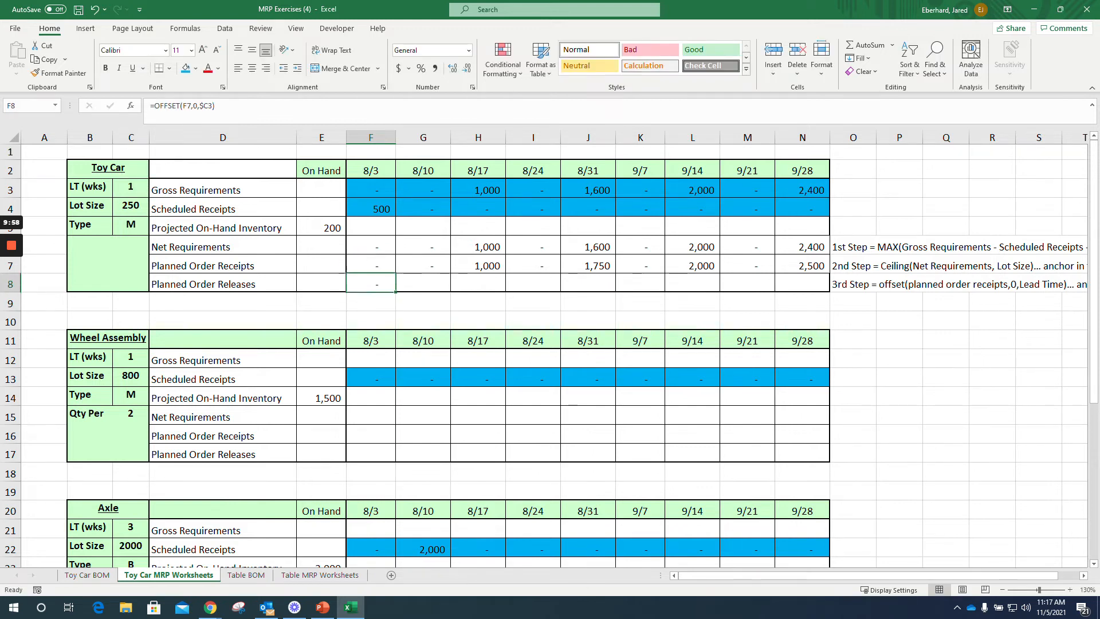
{"action": "left_click_drag", "start_coordinate": [395, 292], "coordinate": [814, 288]}
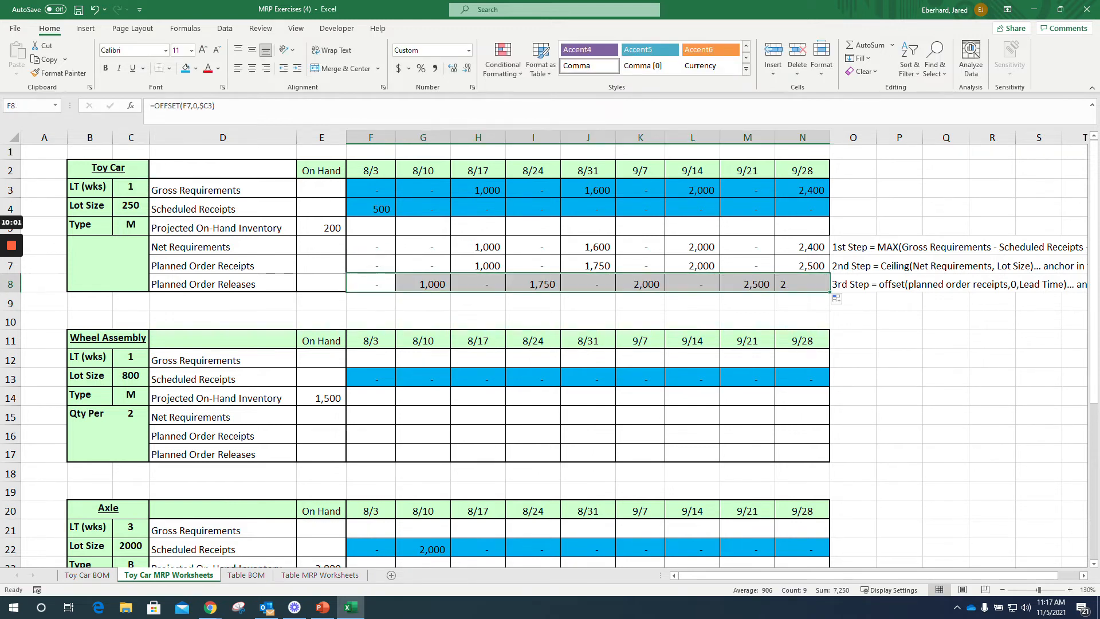
Step: Compare the Toy Car's Planned Order Receipts for 8/17, 8/31 and 9/14 with the Planned Order Releases one week earlier
{"action": "left_click", "coordinate": [479, 266]}
{"action": "left_click", "coordinate": [422, 285]}
{"action": "left_click", "coordinate": [588, 266]}
{"action": "left_click", "coordinate": [533, 285]}
{"action": "left_click", "coordinate": [692, 266]}
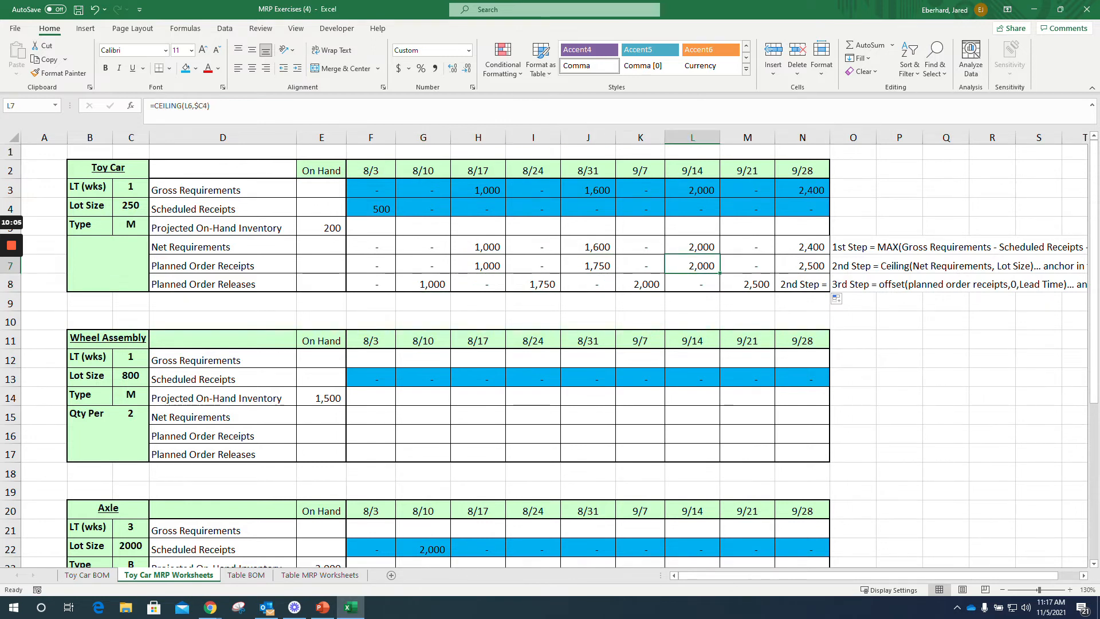
{"action": "left_click", "coordinate": [640, 284]}
Step: Test the Planned Order Releases with a Toy Car lead time of 2 weeks, and set the lead time back to 1
{"action": "left_click", "coordinate": [130, 188]}
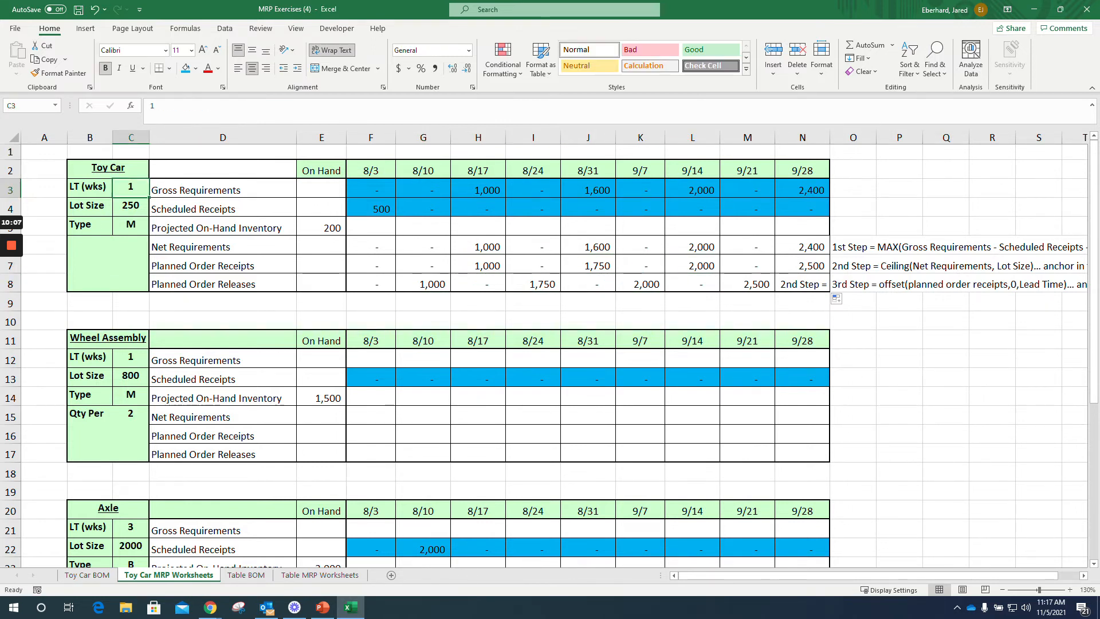
{"action": "type", "text": "3"}
{"action": "key", "text": "BackSpace"}
{"action": "type", "text": "2"}
{"action": "key", "text": "Return"}
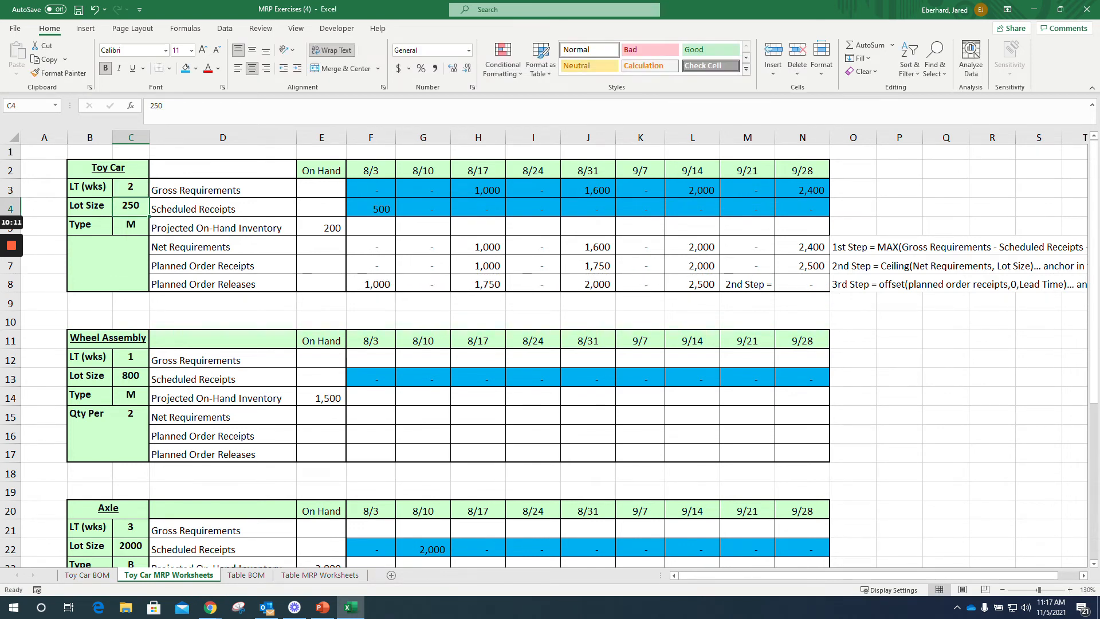
{"action": "key", "text": "Up"}
{"action": "type", "text": "1"}
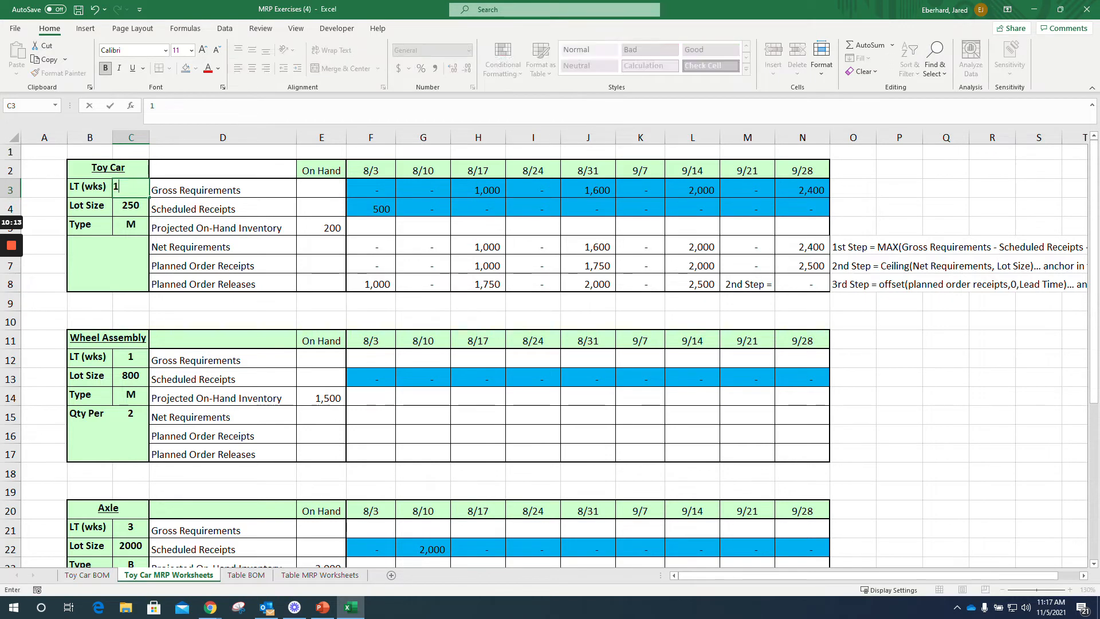
{"action": "key", "text": "Return"}
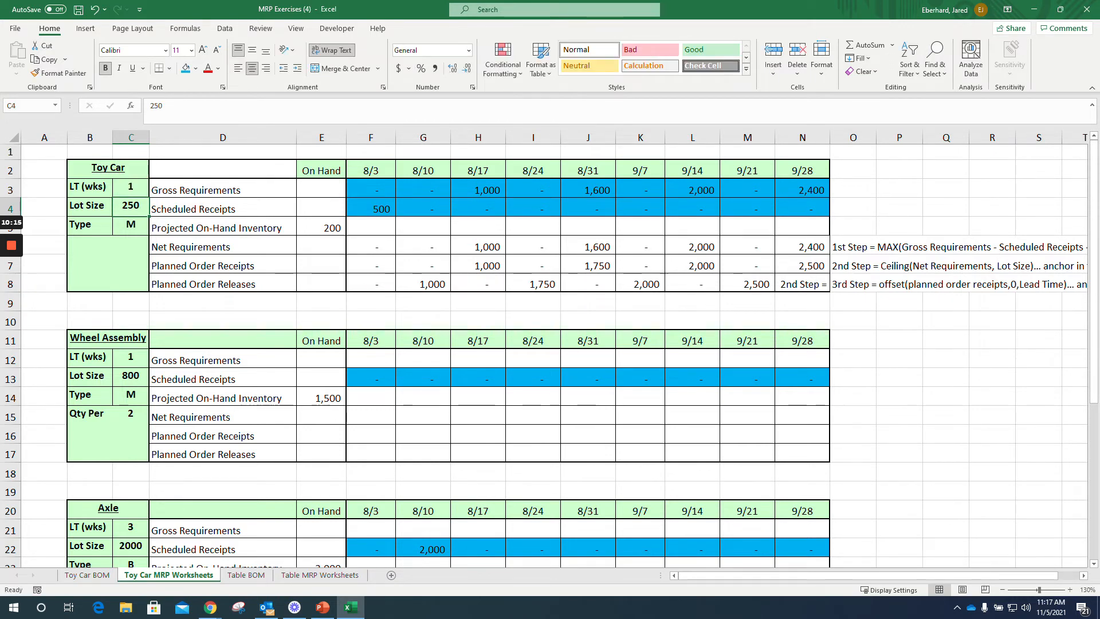
Step: Clear the Toy Car's 9/28 Planned Order Releases formula in N8, which picks up the note text beside the table
{"action": "left_click_drag", "start_coordinate": [370, 284], "coordinate": [802, 285]}
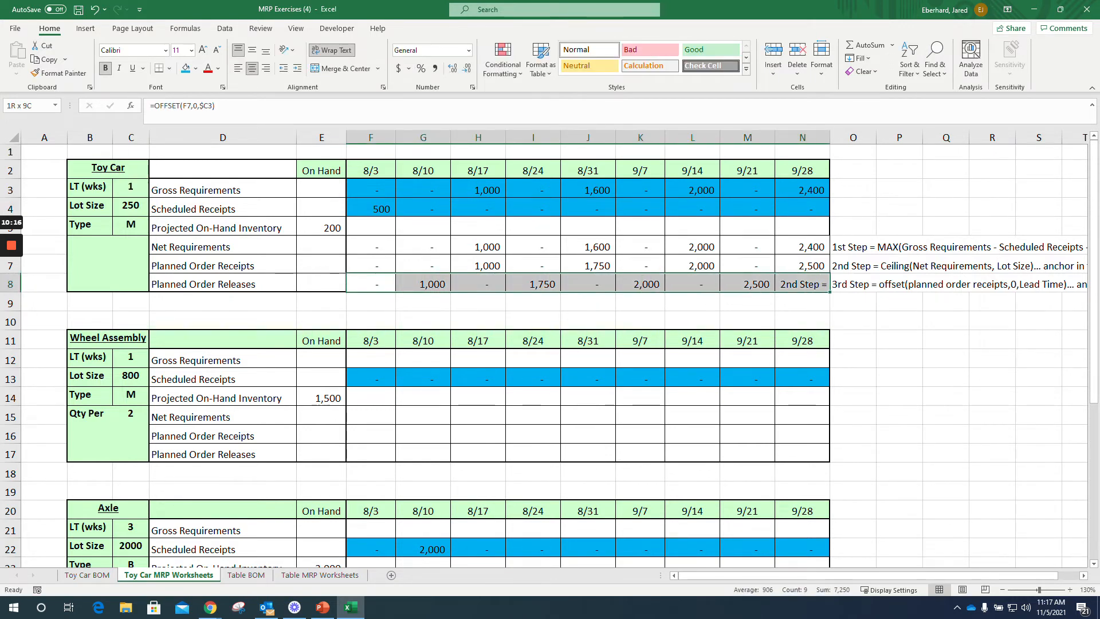
{"action": "left_click", "coordinate": [802, 284]}
{"action": "left_click", "coordinate": [874, 266]}
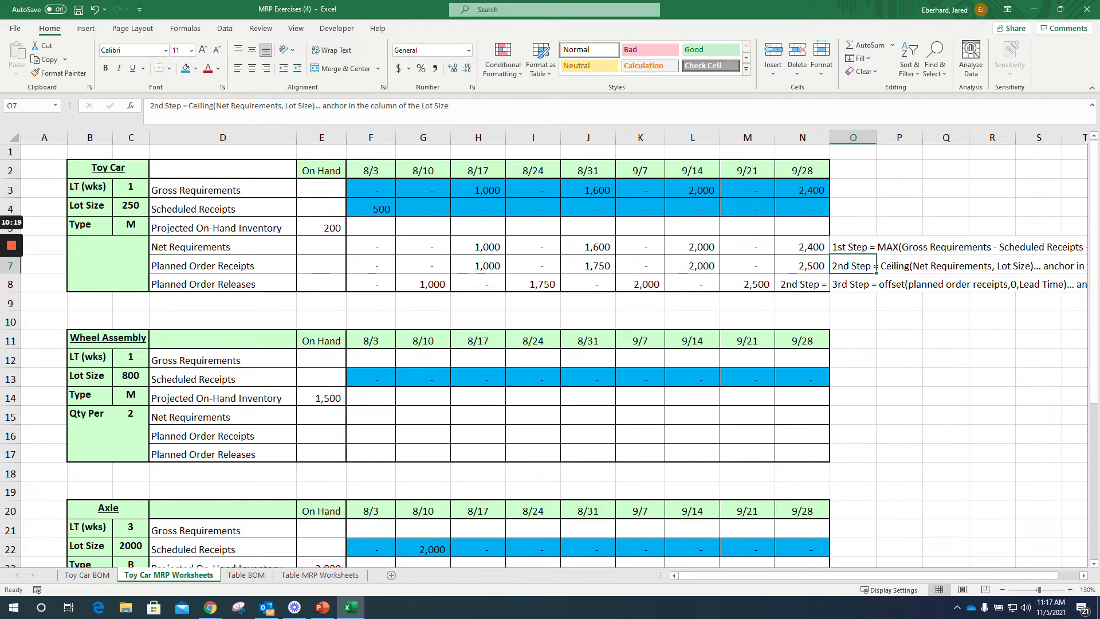
{"action": "left_click", "coordinate": [802, 284]}
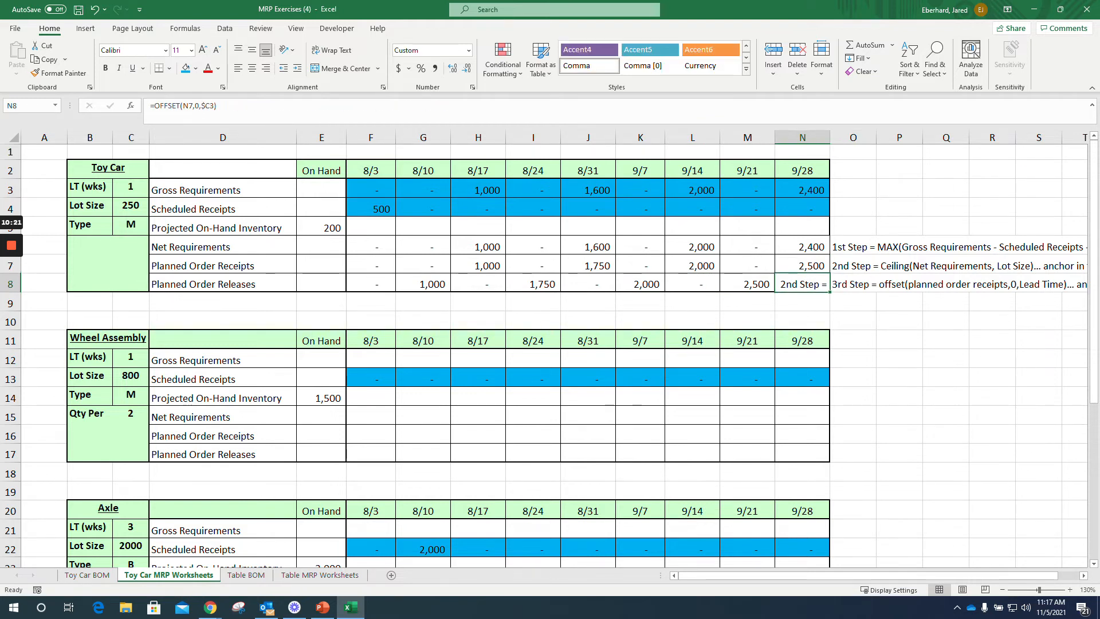
{"action": "key", "text": "Delete"}
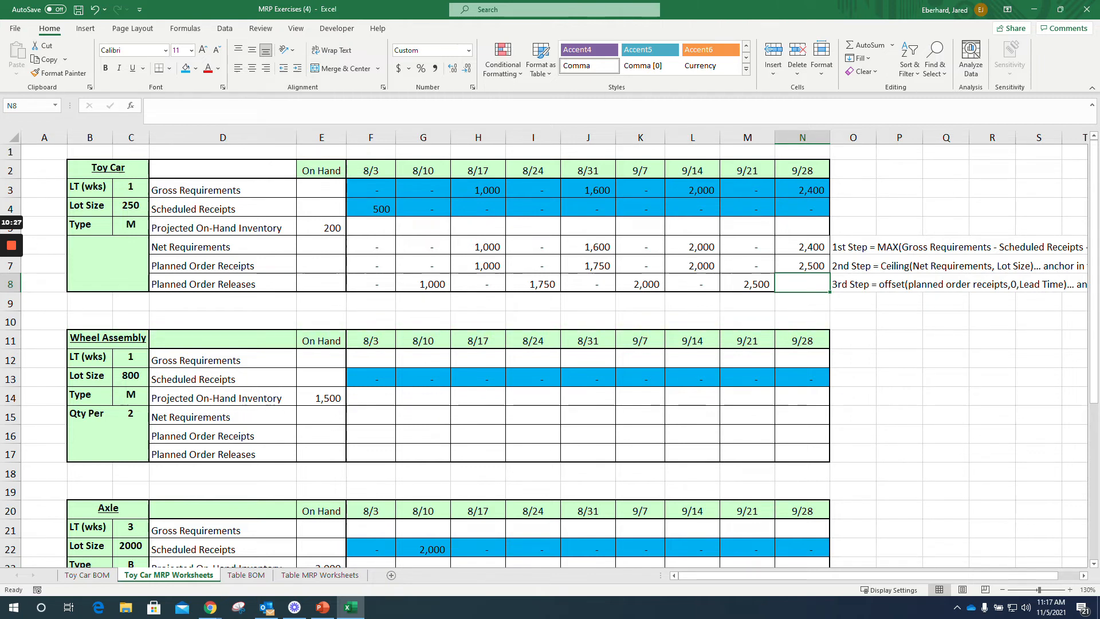
{"action": "left_click", "coordinate": [899, 321]}
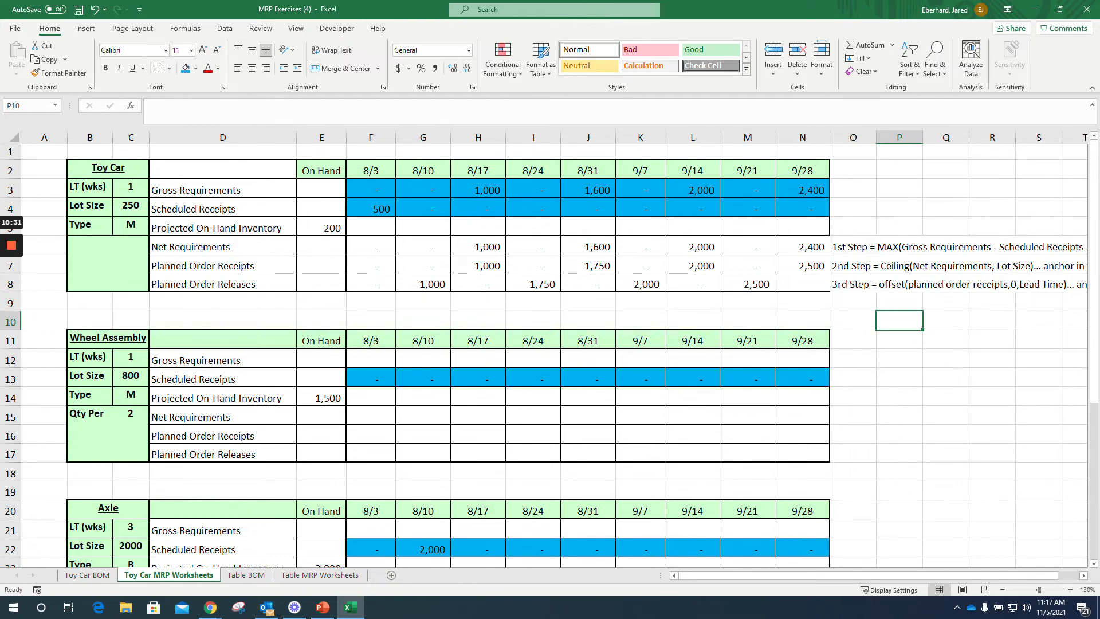
Step: Enter the note "4th Step = Prev OH + Sched Rec + Planned Order Rec -Gross Requirements" in O5, beside Projected On-Hand Inventory
{"action": "left_click_drag", "start_coordinate": [370, 228], "coordinate": [802, 227]}
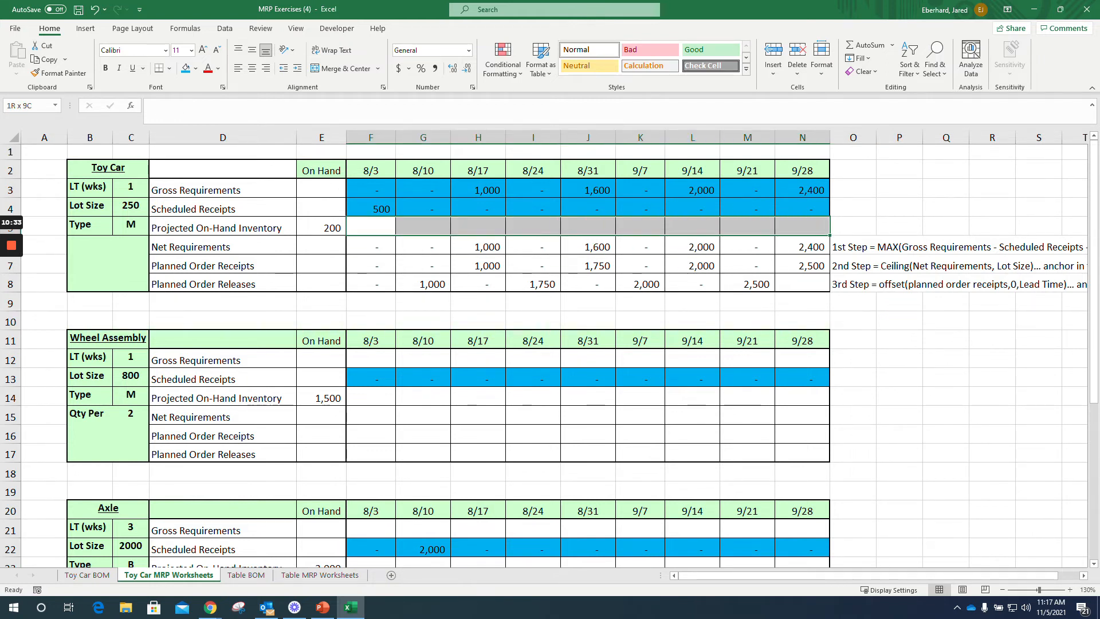
{"action": "left_click", "coordinate": [853, 227]}
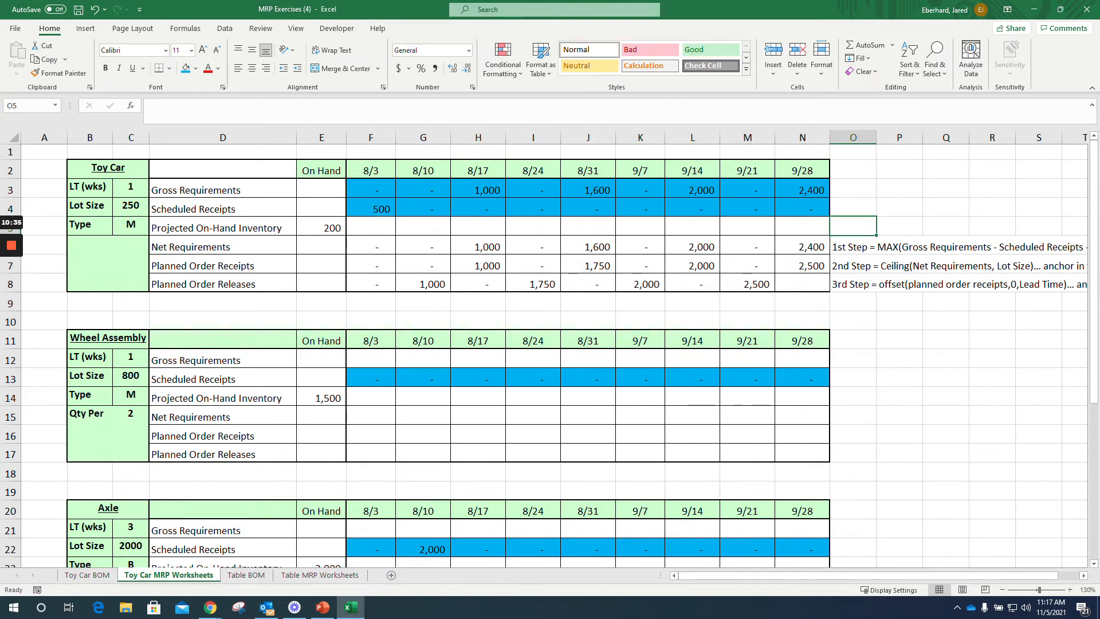
{"action": "type", "text": "4"}
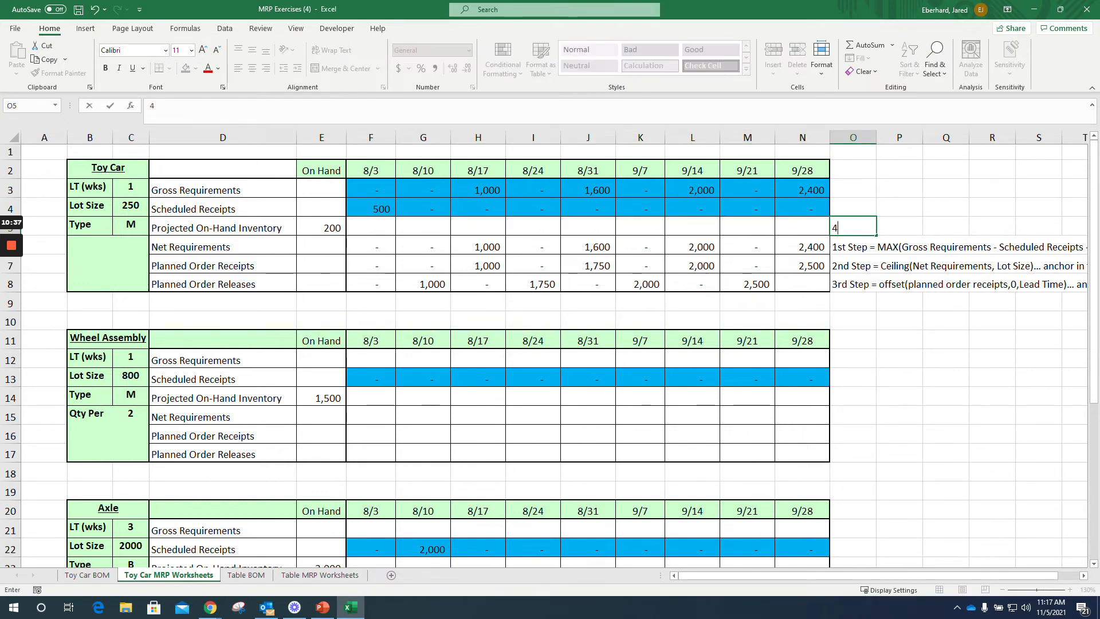
{"action": "type", "text": "th Step"}
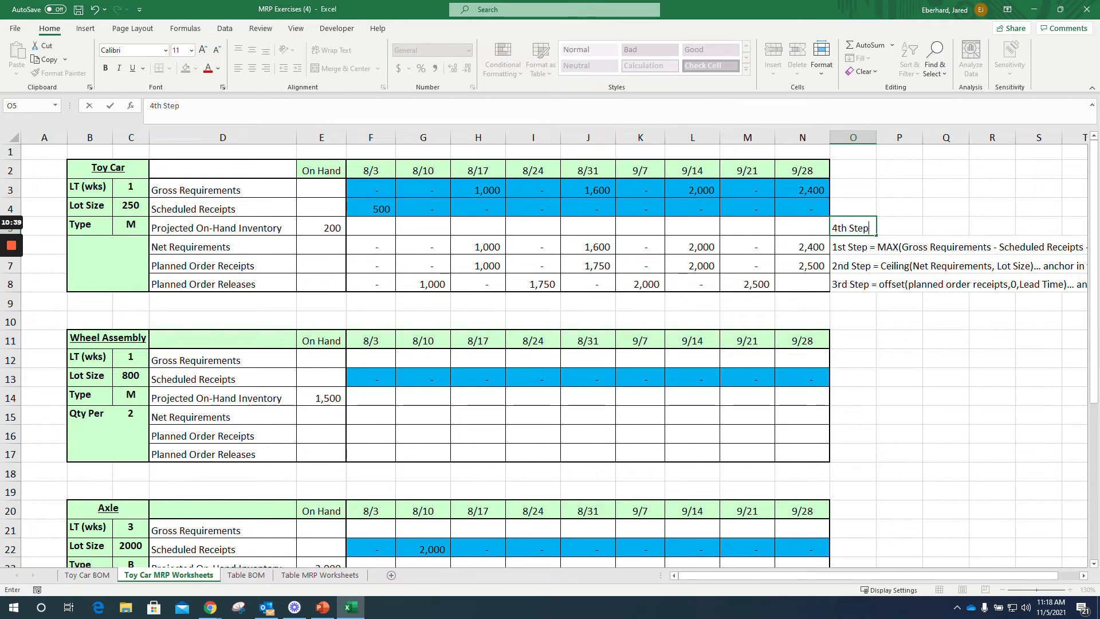
{"action": "type", "text": " ="}
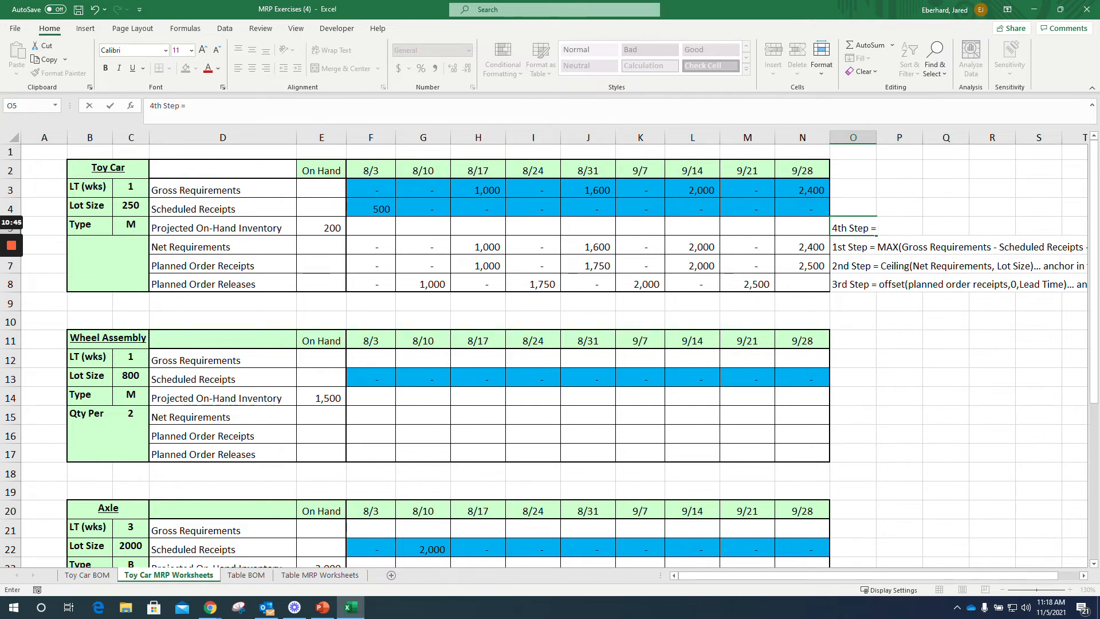
{"action": "type", "text": "Prev OH + Sched Rec"}
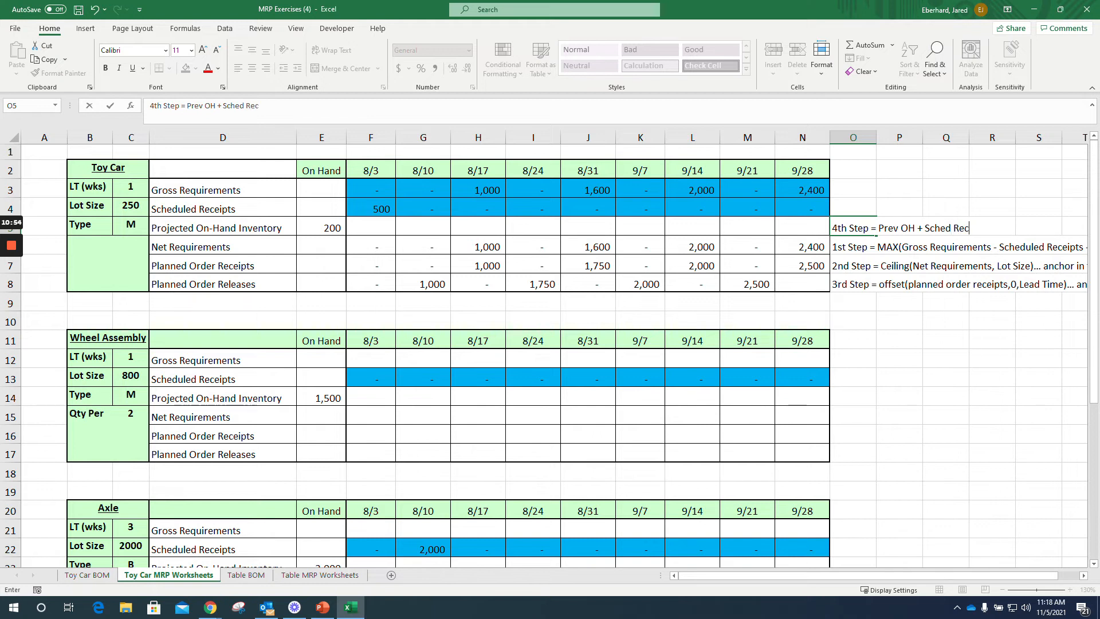
{"action": "type", "text": " + Planned Order R"}
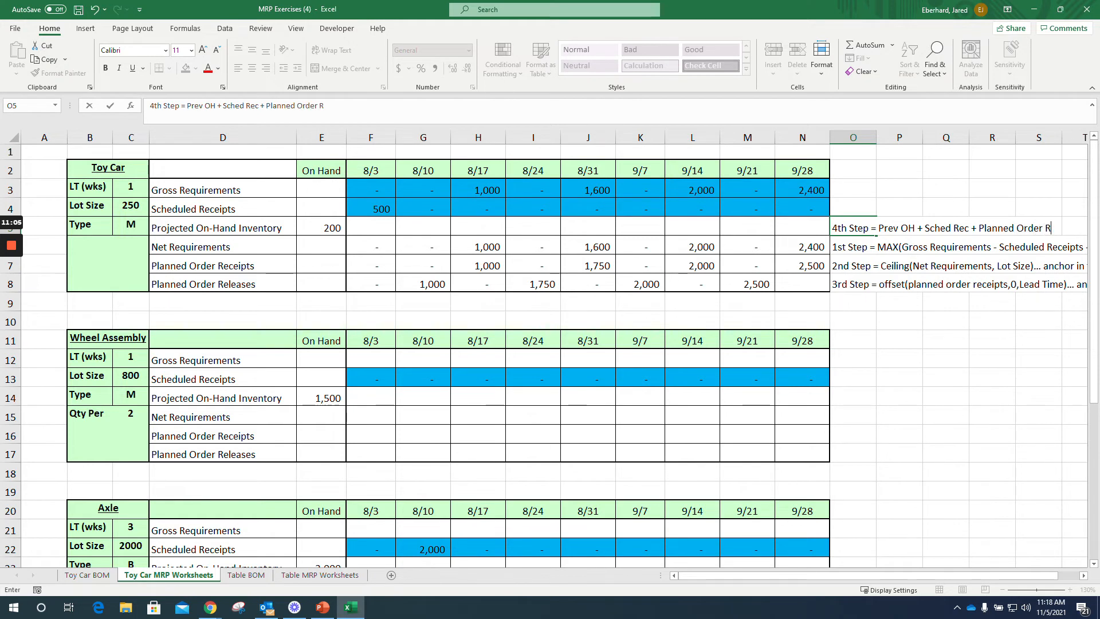
{"action": "type", "text": "ec -Gross Requirements"}
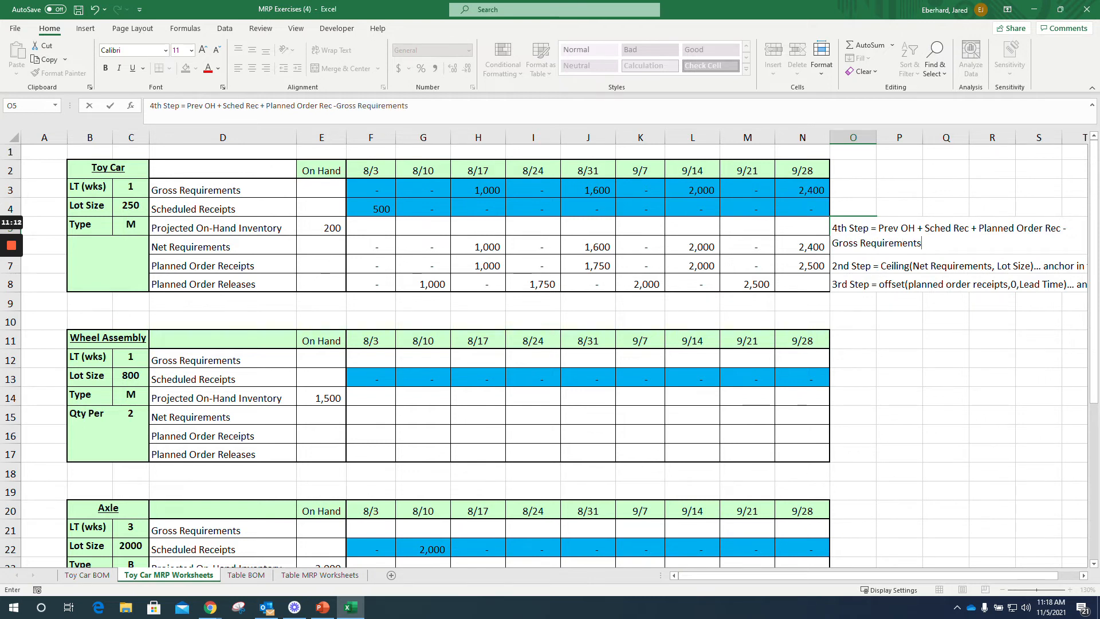
{"action": "key", "text": "Return"}
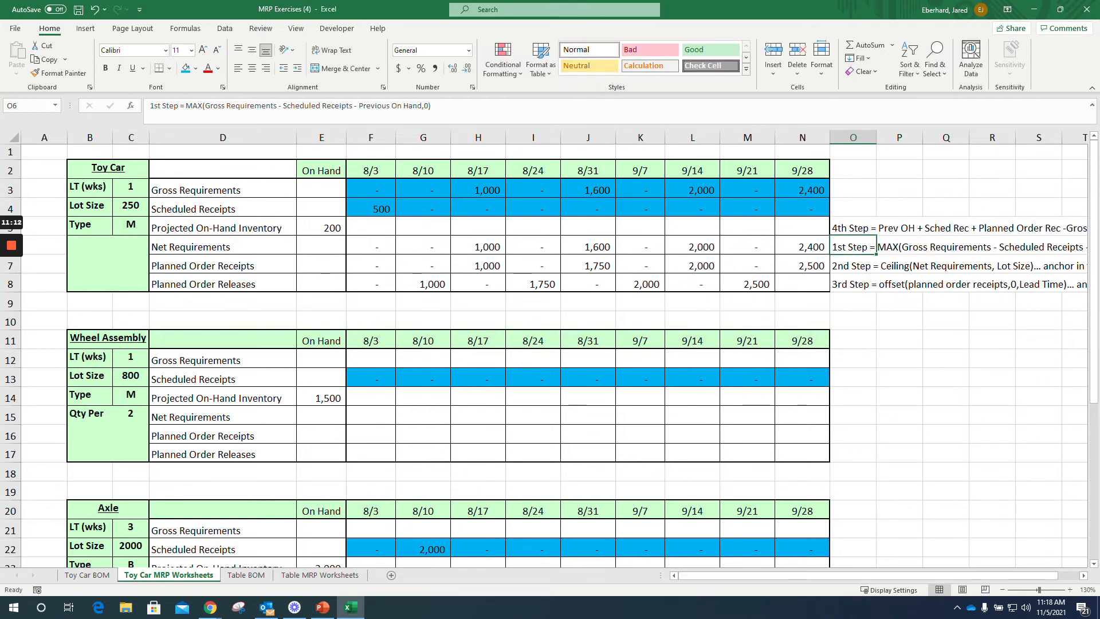
Step: Calculate the Toy Car's 8/3 Projected On-Hand Inventory in F5 with =E5+F4+F7-F3 and fill the formula across through N5
{"action": "left_click", "coordinate": [371, 228]}
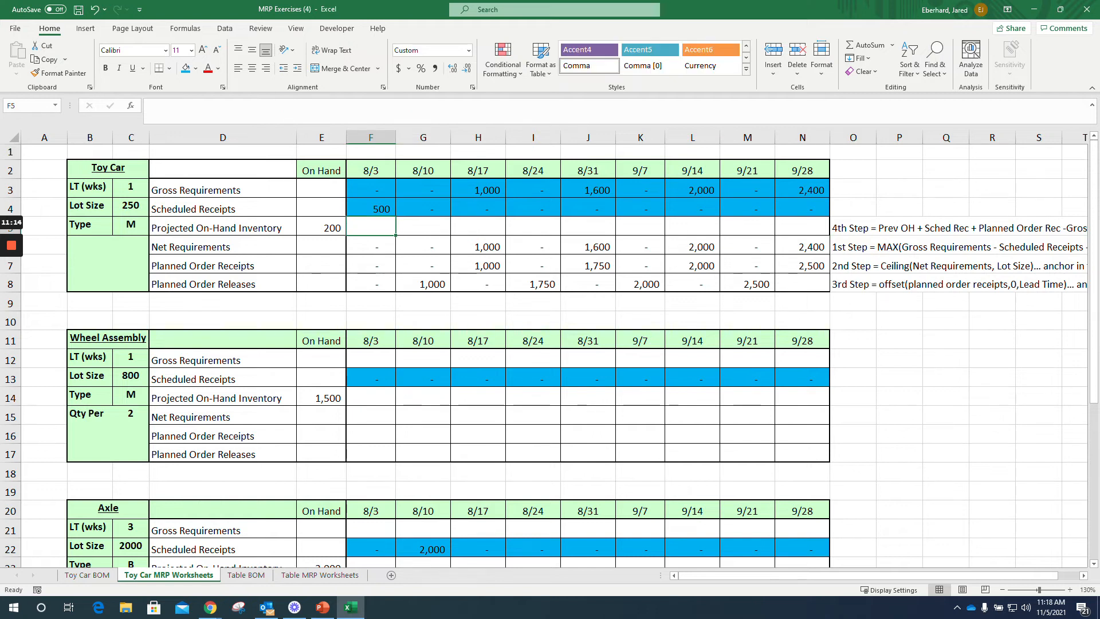
{"action": "type", "text": "="}
{"action": "key", "text": "Left"}
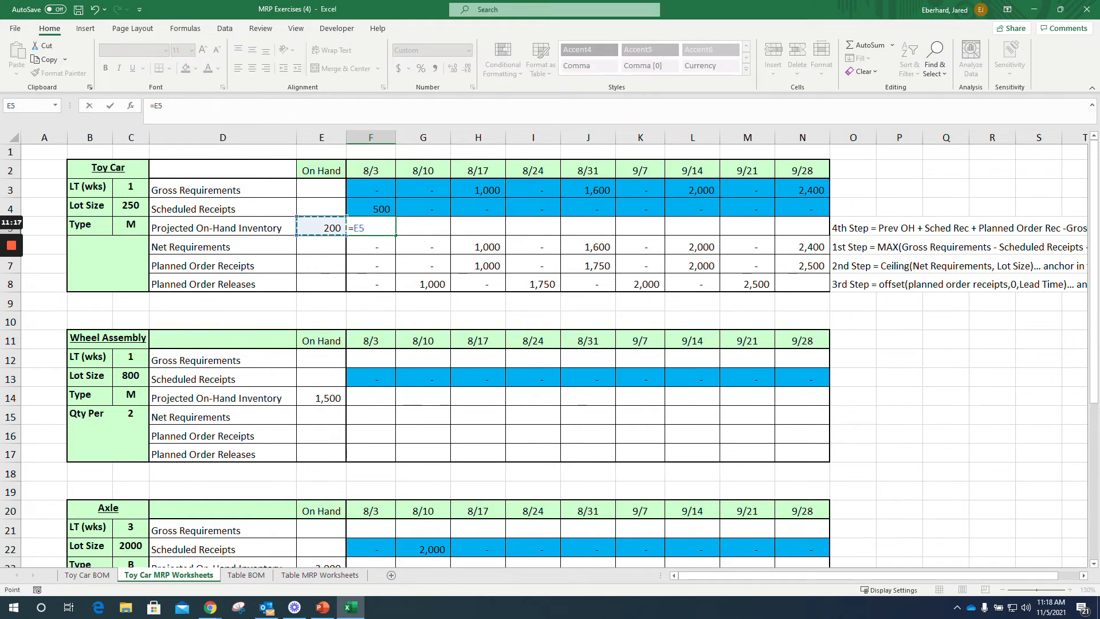
{"action": "type", "text": "+"}
{"action": "key", "text": "Up"}
{"action": "type", "text": "+"}
{"action": "key", "text": "Down"}
{"action": "key", "text": "Down"}
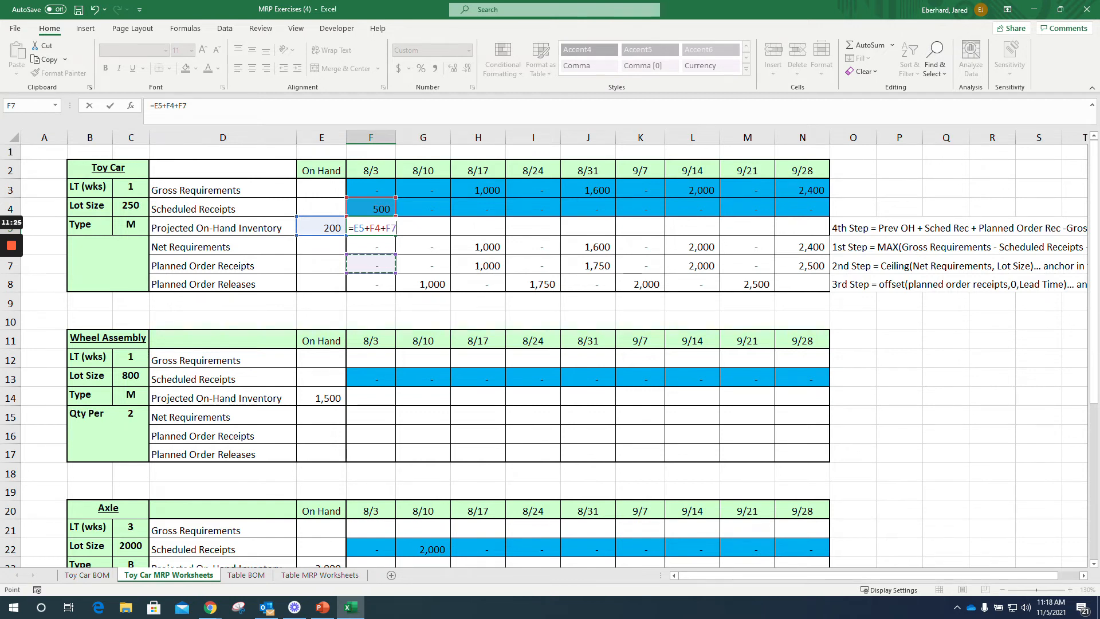
{"action": "type", "text": "-"}
{"action": "key", "text": "Up"}
{"action": "key", "text": "Up"}
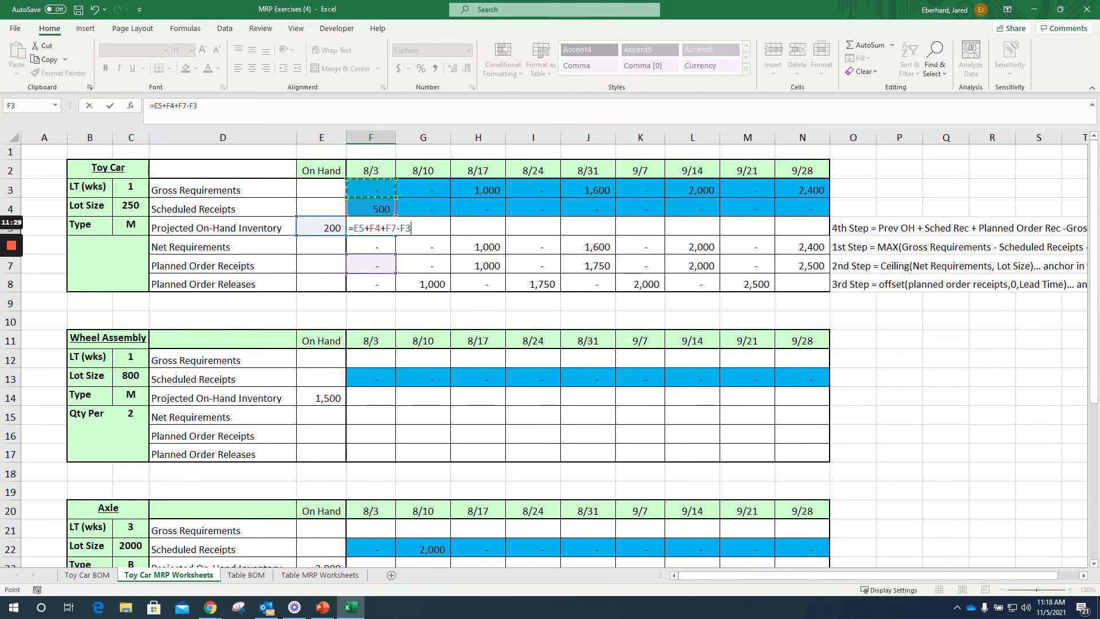
{"action": "key", "text": "Return"}
{"action": "left_click", "coordinate": [370, 227]}
{"action": "left_click_drag", "start_coordinate": [394, 236], "coordinate": [819, 232]}
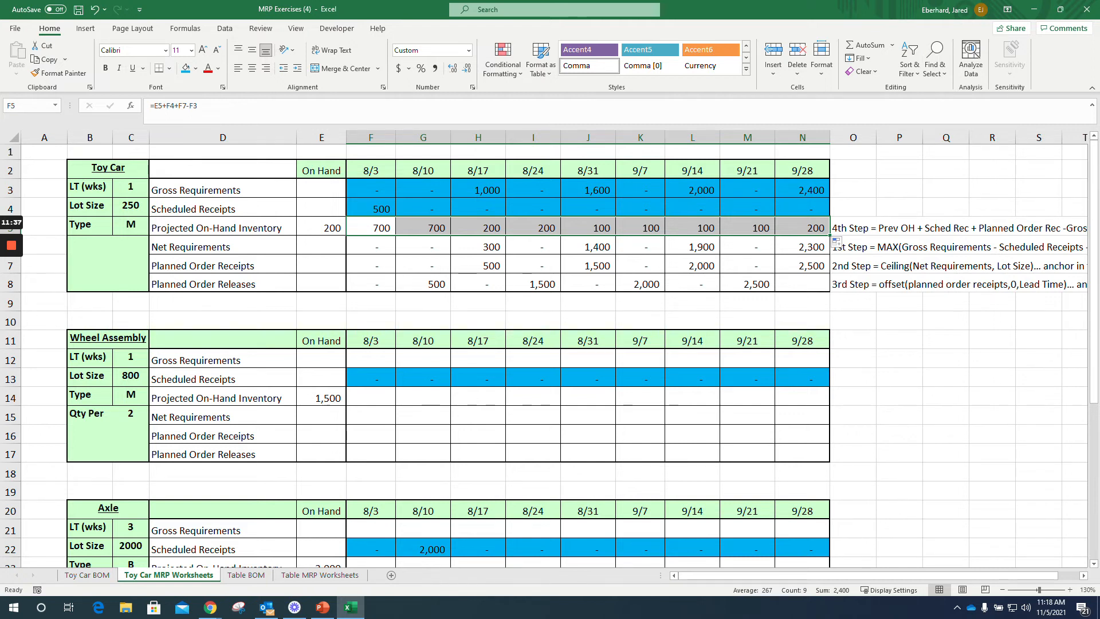
{"action": "left_click", "coordinate": [802, 303]}
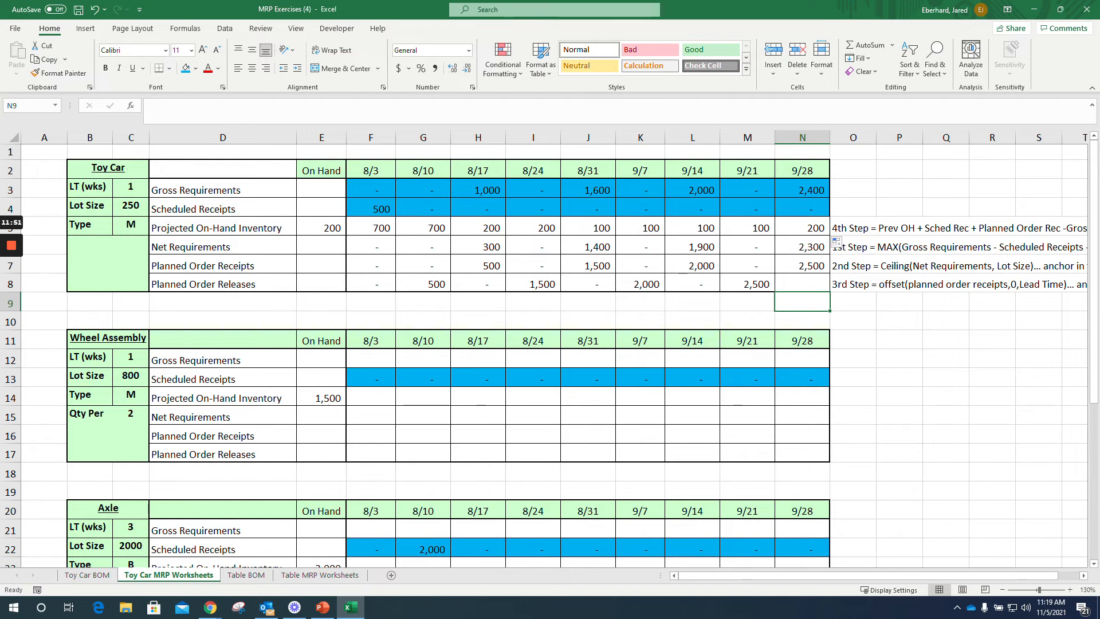
Step: Enter the note "1step = parent planned order release * quantity per" in O12, beside the Wheel Assembly's Gross Requirements
{"action": "scroll", "coordinate": [550, 355], "scroll_direction": "down", "scroll_amount": 6}
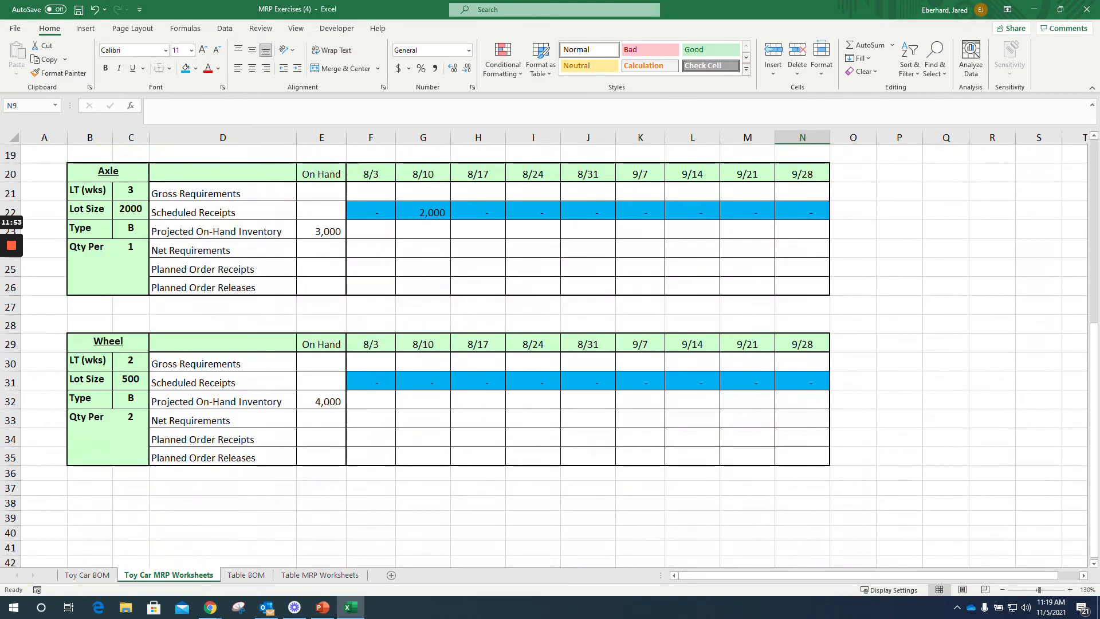
{"action": "scroll", "coordinate": [550, 355], "scroll_direction": "up", "scroll_amount": 6}
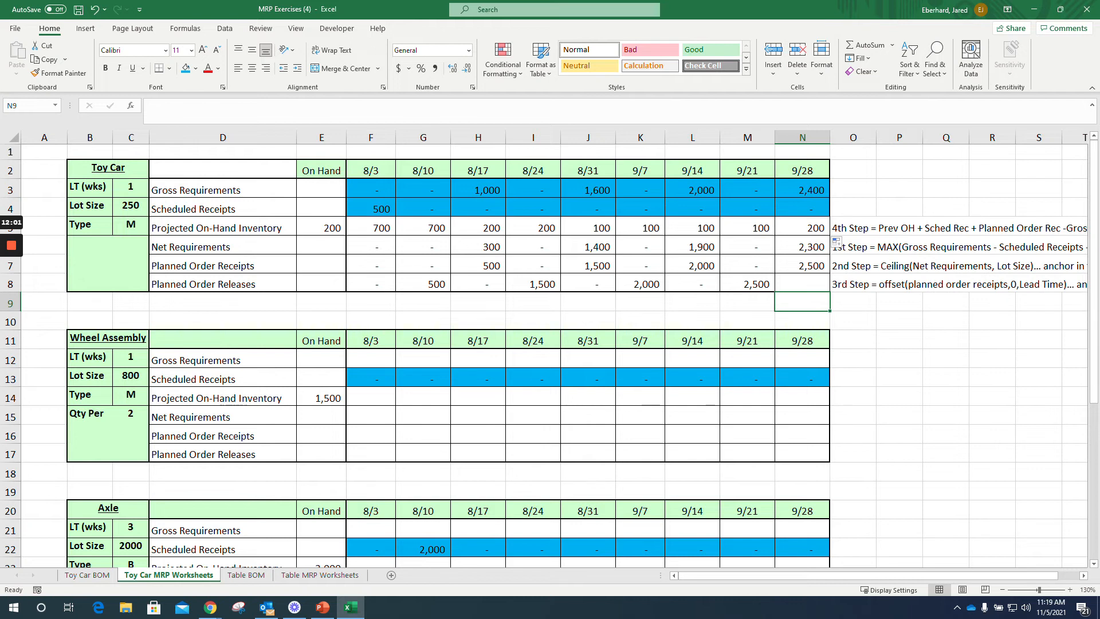
{"action": "left_click", "coordinate": [853, 358]}
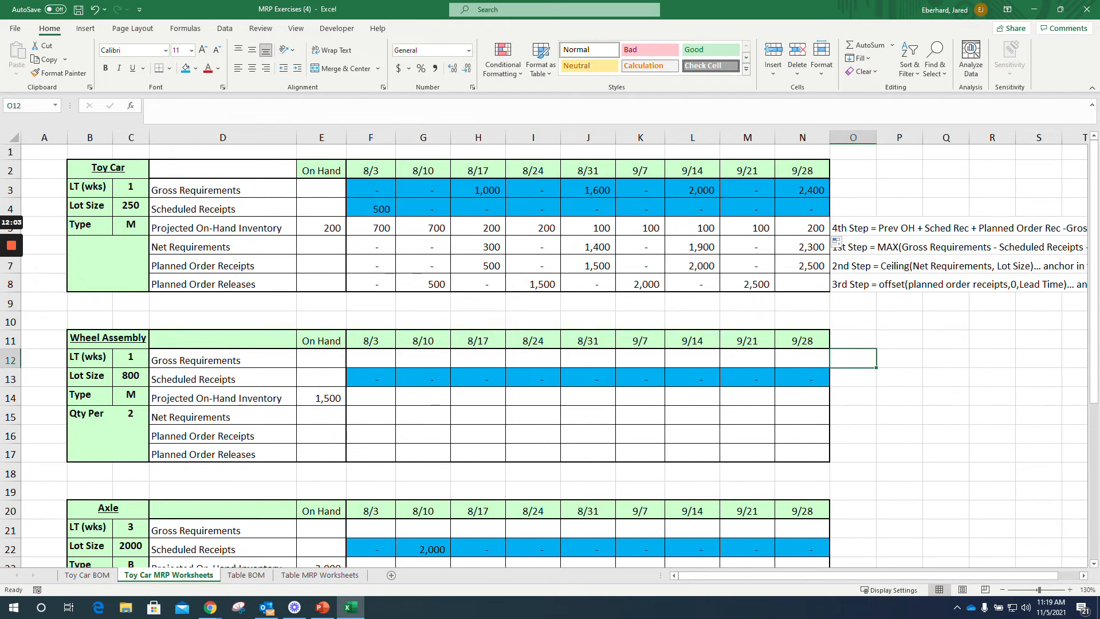
{"action": "type", "text": "gro"}
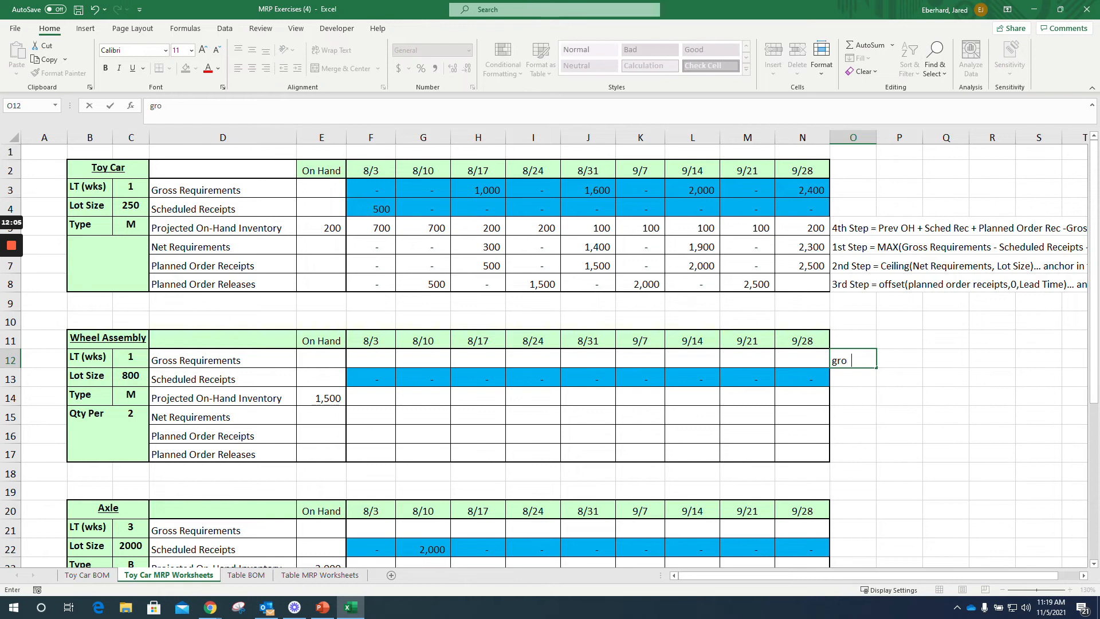
{"action": "type", "text": "ss requirement"}
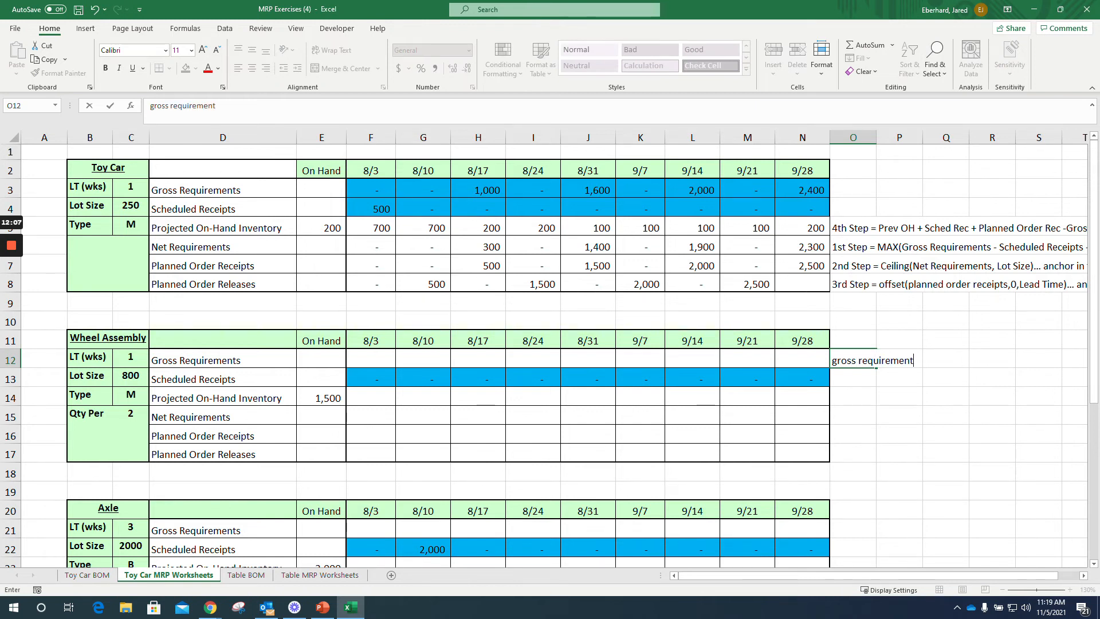
{"action": "key", "text": "BackSpace"}
{"action": "key", "text": "BackSpace"}
{"action": "key", "text": "BackSpace"}
{"action": "key", "text": "BackSpace"}
{"action": "key", "text": "BackSpace"}
{"action": "key", "text": "BackSpace"}
{"action": "key", "text": "BackSpace"}
{"action": "key", "text": "BackSpace"}
{"action": "key", "text": "BackSpace"}
{"action": "key", "text": "BackSpace"}
{"action": "key", "text": "BackSpace"}
{"action": "key", "text": "BackSpace"}
{"action": "key", "text": "BackSpace"}
{"action": "key", "text": "BackSpace"}
{"action": "key", "text": "BackSpace"}
{"action": "key", "text": "BackSpace"}
{"action": "key", "text": "BackSpace"}
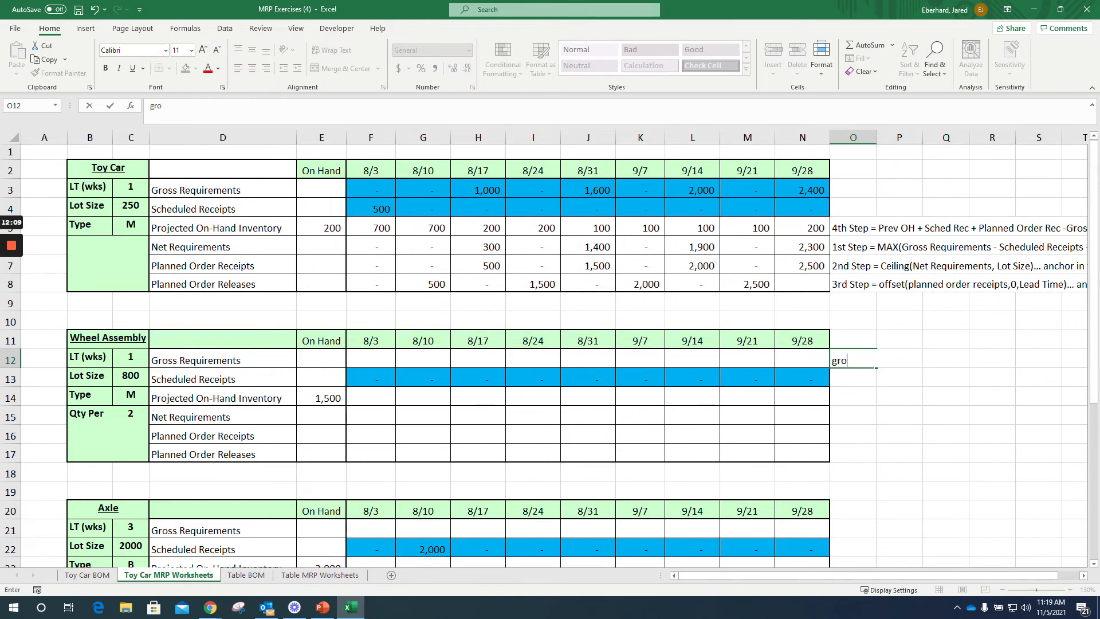
{"action": "type", "text": "1step = parent planned "}
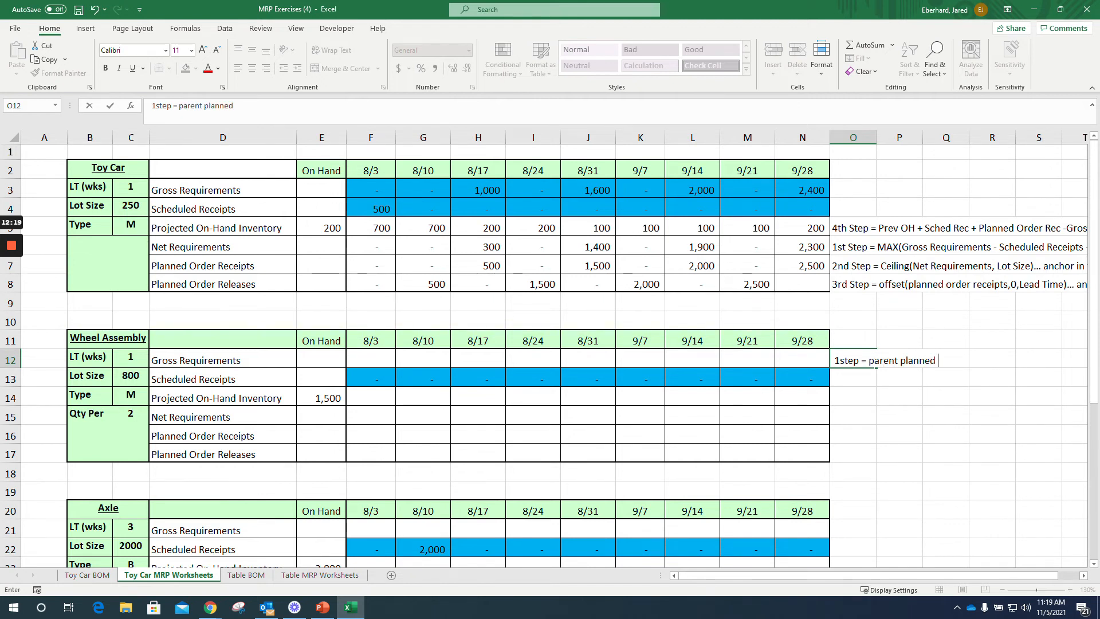
{"action": "type", "text": "order release"}
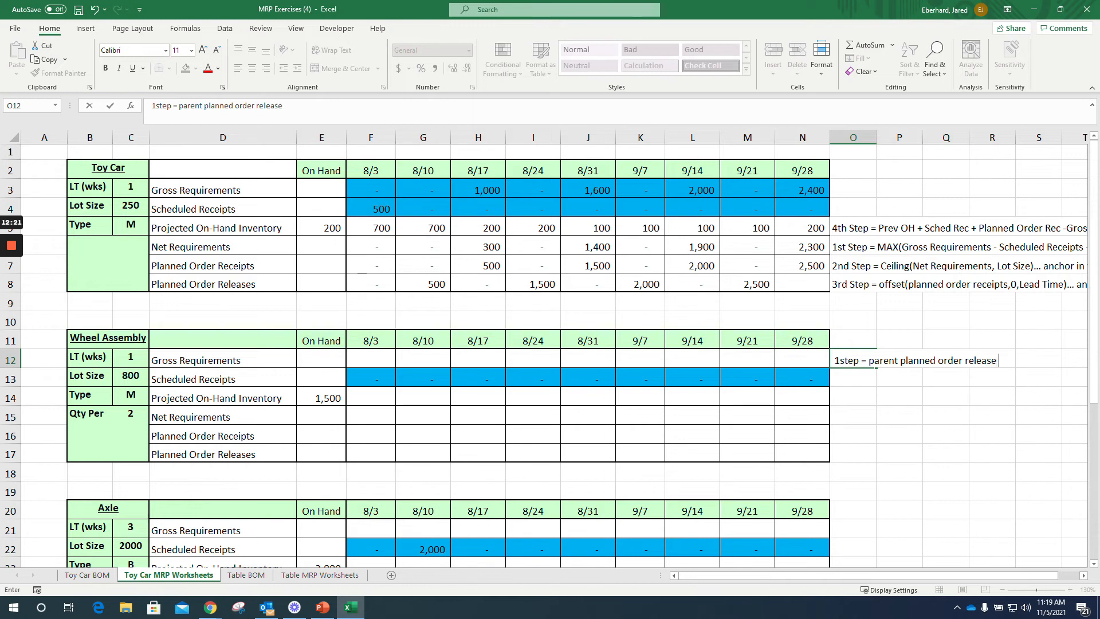
{"action": "type", "text": " * quantity per"}
{"action": "key", "text": "Return"}
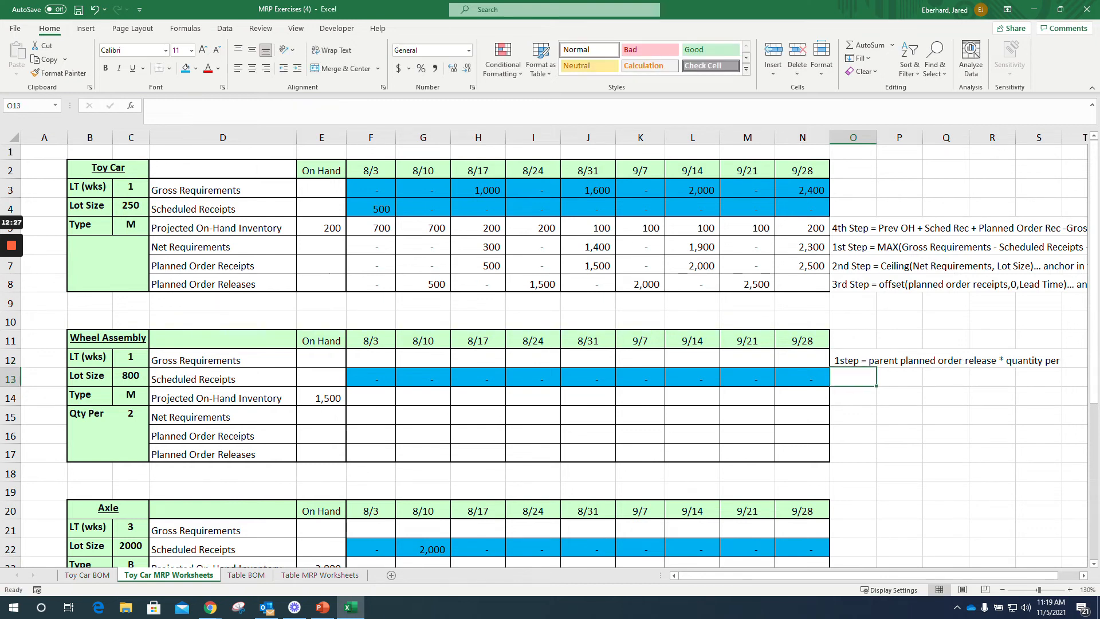
Step: Check the Wheel Assembly's quantity per against the Toy Car bill of material, and return to the Toy Car MRP Worksheets
{"action": "left_click", "coordinate": [131, 415]}
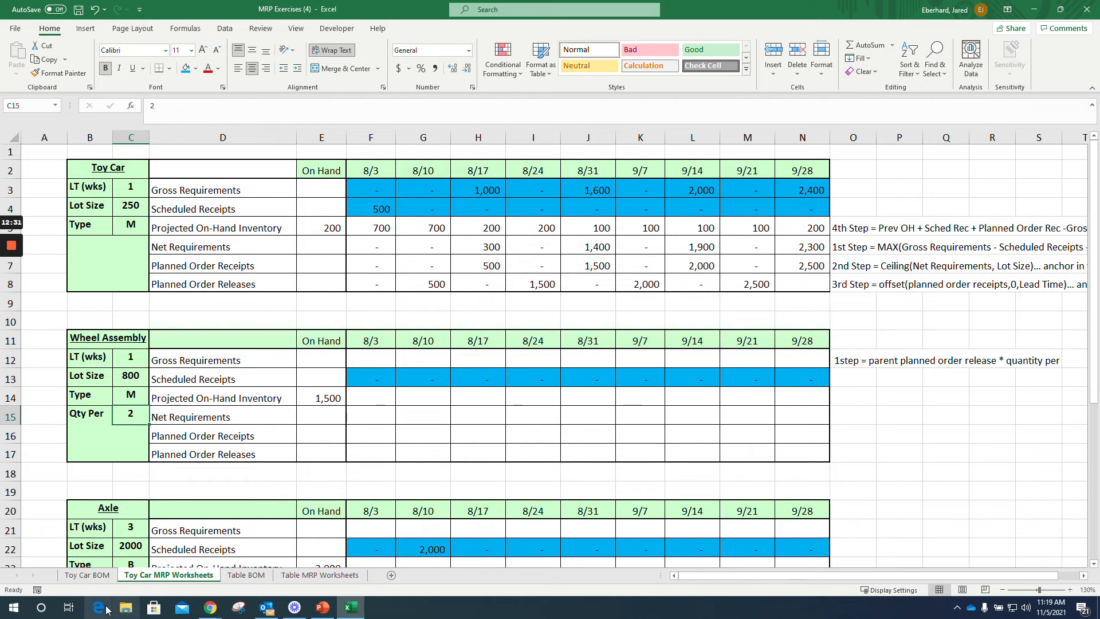
{"action": "left_click", "coordinate": [87, 575]}
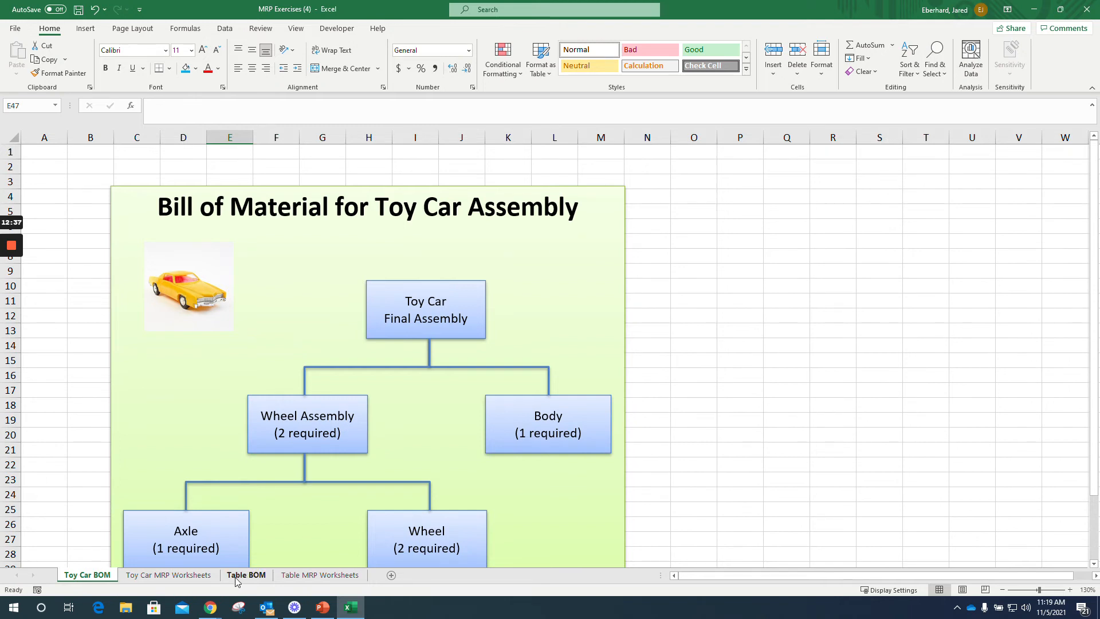
{"action": "left_click", "coordinate": [195, 575]}
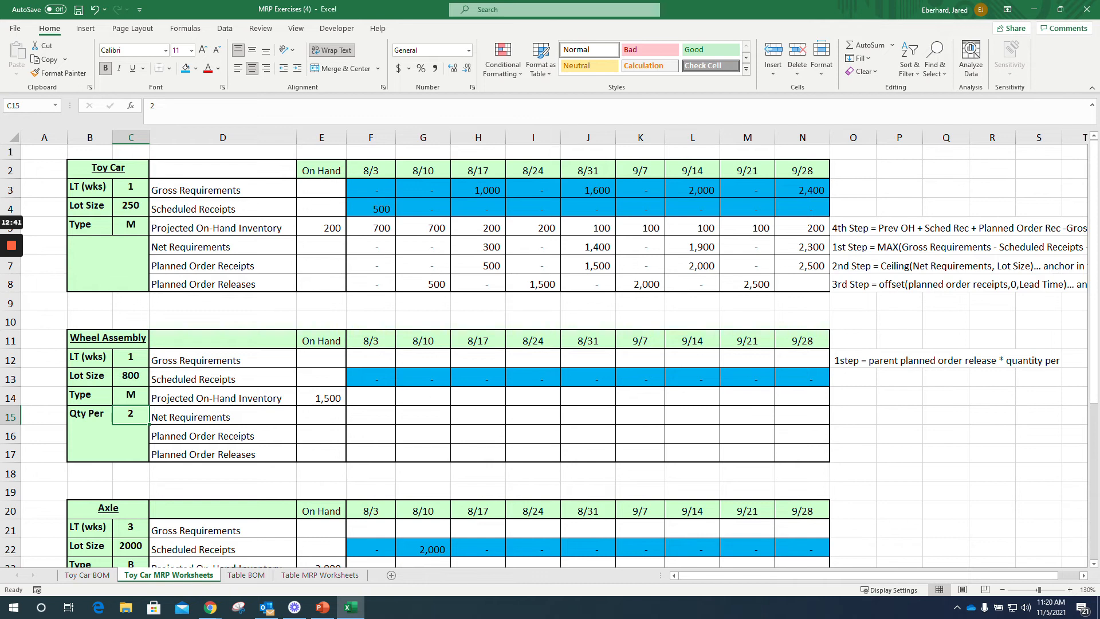
Step: Calculate the Wheel Assembly's 8/3 Gross Requirements in F12 with =F8*$C15 and fill the formula across through N12
{"action": "left_click", "coordinate": [371, 359]}
{"action": "type", "text": "="}
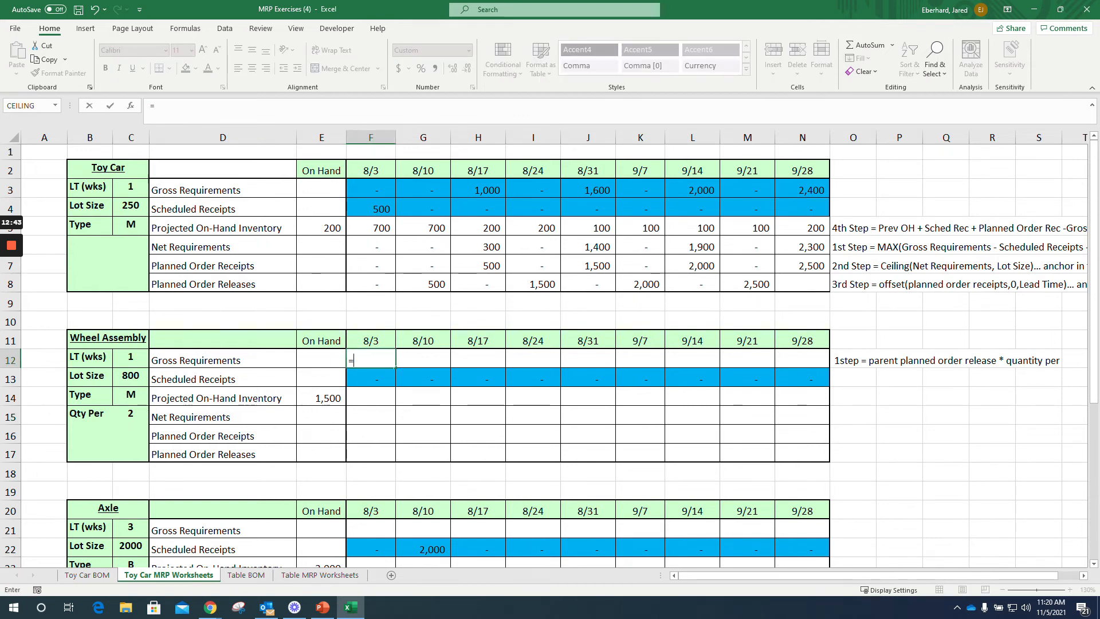
{"action": "left_click", "coordinate": [371, 284]}
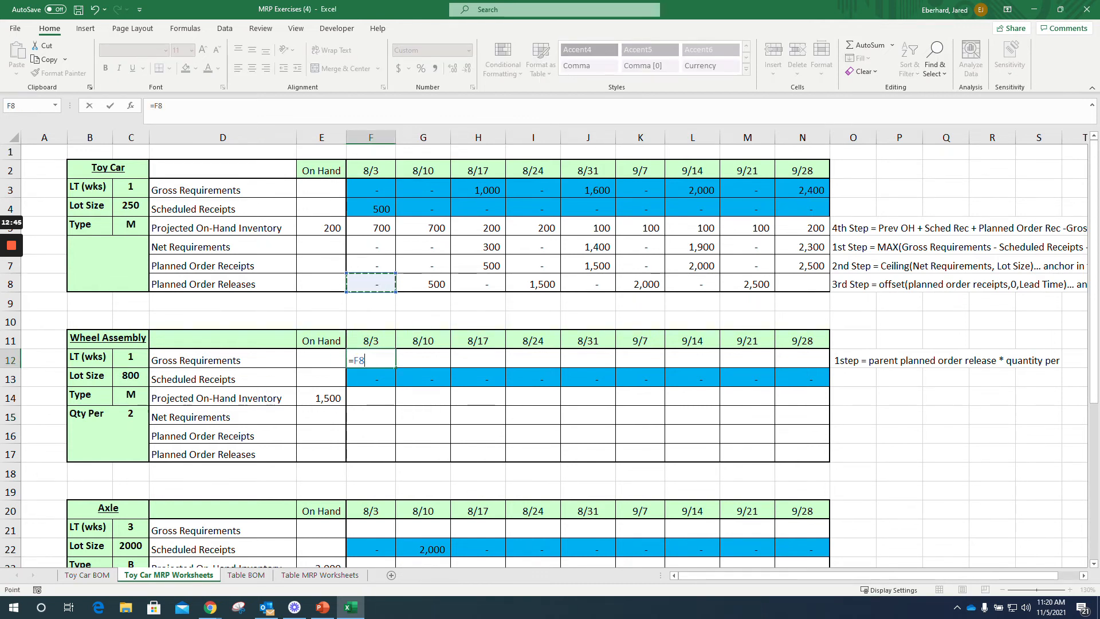
{"action": "type", "text": "*"}
{"action": "left_click", "coordinate": [131, 415]}
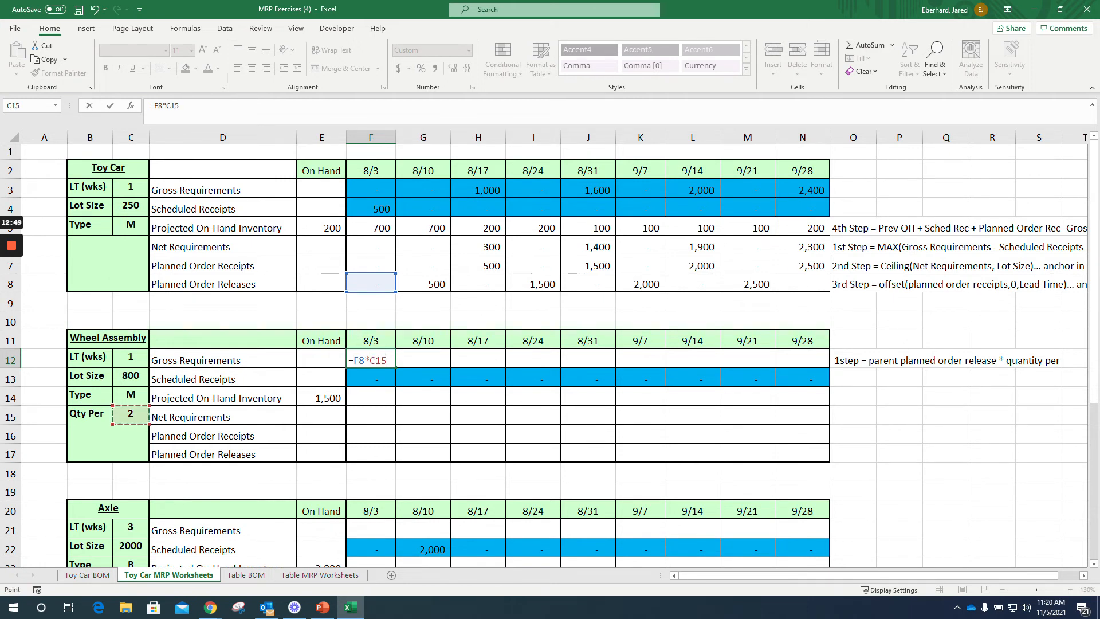
{"action": "key", "text": "F4"}
{"action": "key", "text": "F4"}
{"action": "key", "text": "F4"}
{"action": "key", "text": "Return"}
{"action": "left_click", "coordinate": [370, 360]}
{"action": "left_click_drag", "start_coordinate": [395, 367], "coordinate": [803, 367]}
Step: Trace which parent's Planned Order Releases row feeds the Gross Requirements of the Wheel Assembly, Axle and Wheel
{"action": "left_click", "coordinate": [370, 359]}
{"action": "left_click", "coordinate": [370, 529]}
{"action": "left_click", "coordinate": [370, 453]}
{"action": "scroll", "coordinate": [370, 458], "scroll_direction": "down", "scroll_amount": 4}
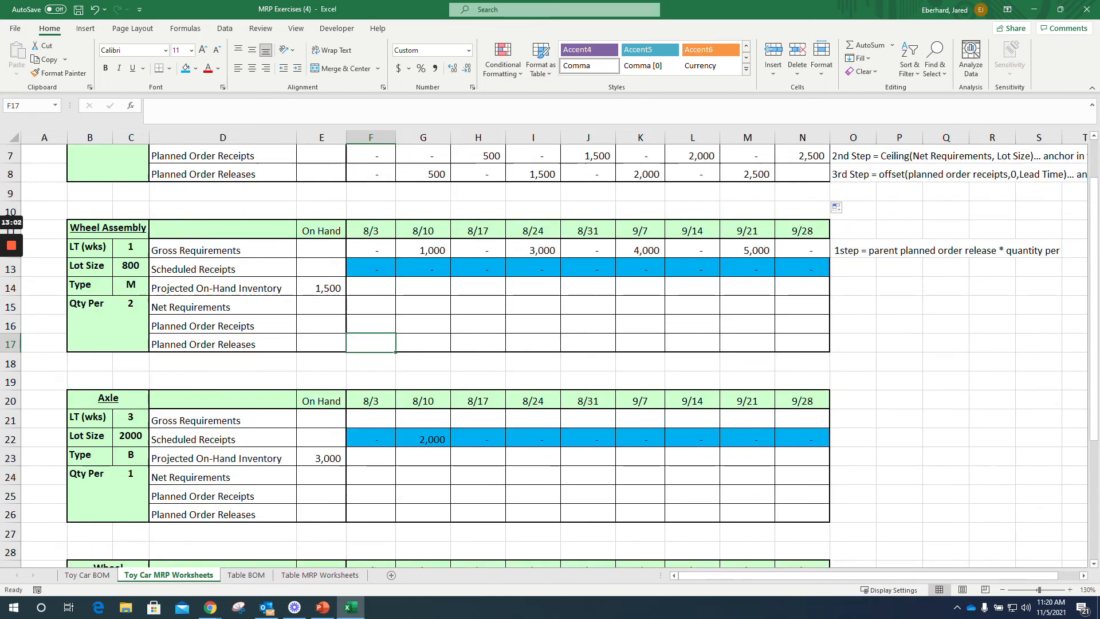
{"action": "left_click", "coordinate": [370, 476]}
{"action": "left_click", "coordinate": [371, 399]}
{"action": "left_click", "coordinate": [371, 476]}
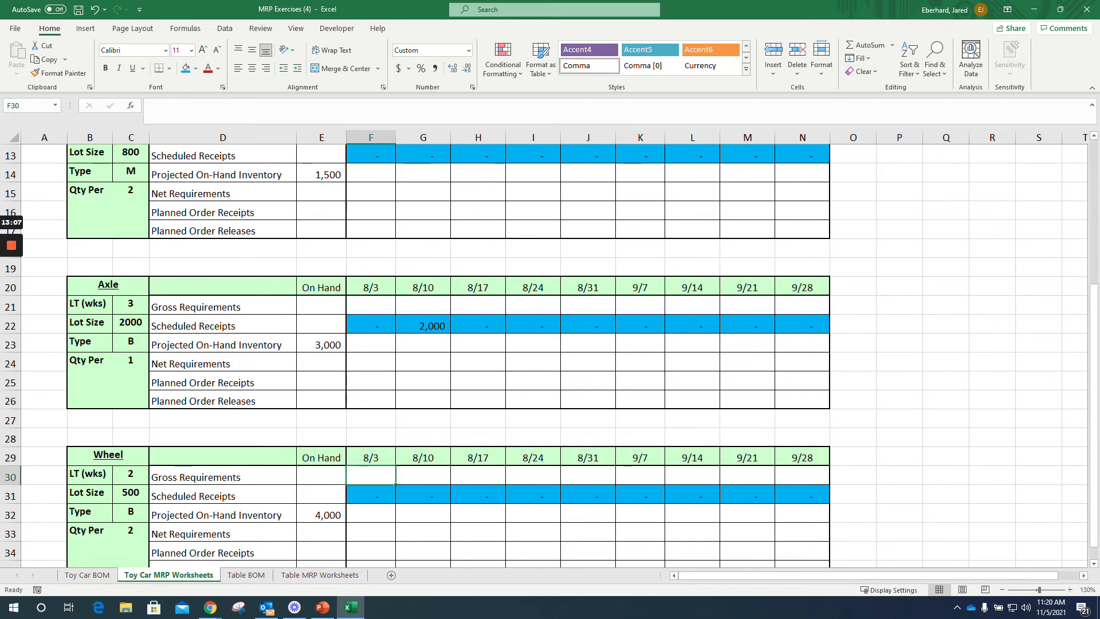
{"action": "scroll", "coordinate": [371, 476], "scroll_direction": "up", "scroll_amount": 4}
{"action": "left_click", "coordinate": [371, 283]}
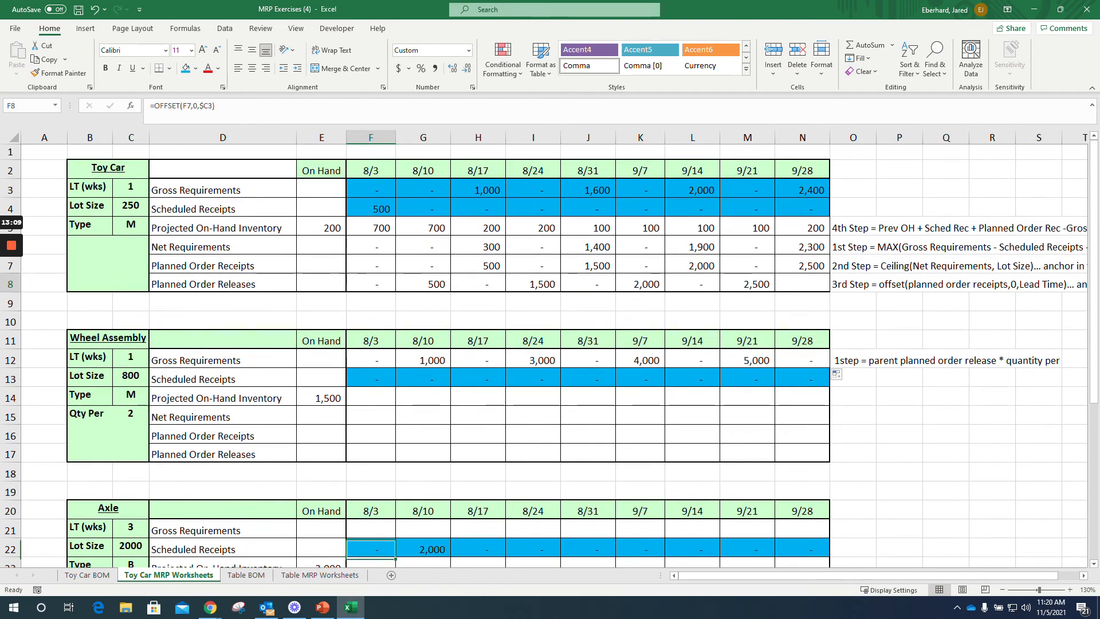
{"action": "left_click", "coordinate": [371, 454]}
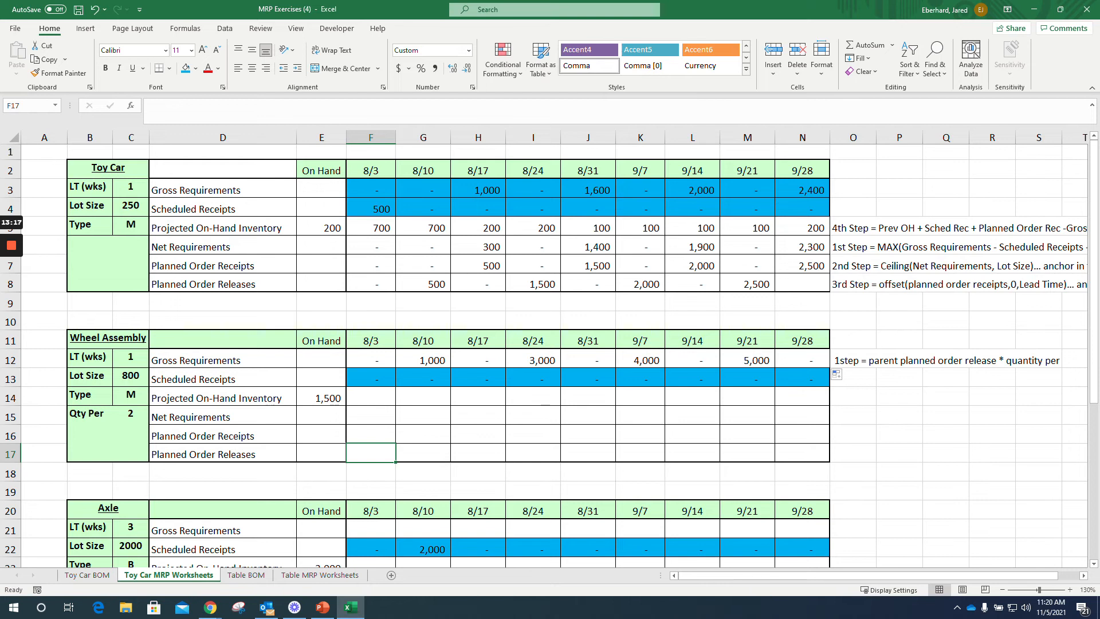
Step: Enter the reminder "note - pay attention to the parent child relationship" in P13, under the Wheel Assembly's first-step note
{"action": "left_click", "coordinate": [899, 378]}
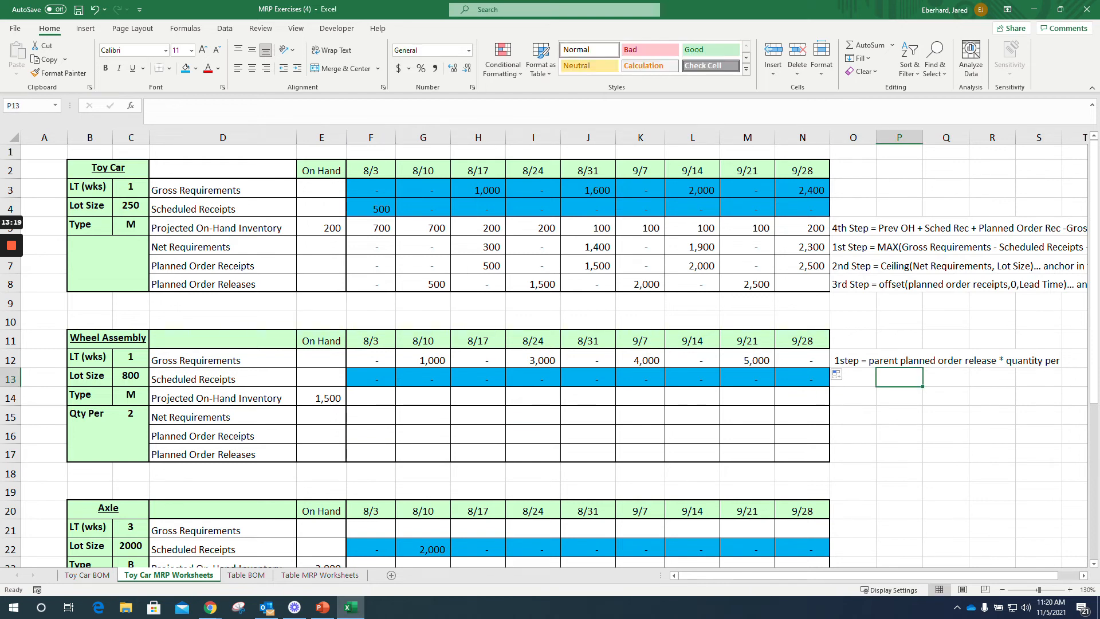
{"action": "type", "text": "note - pay attention to the parent child relationshi"}
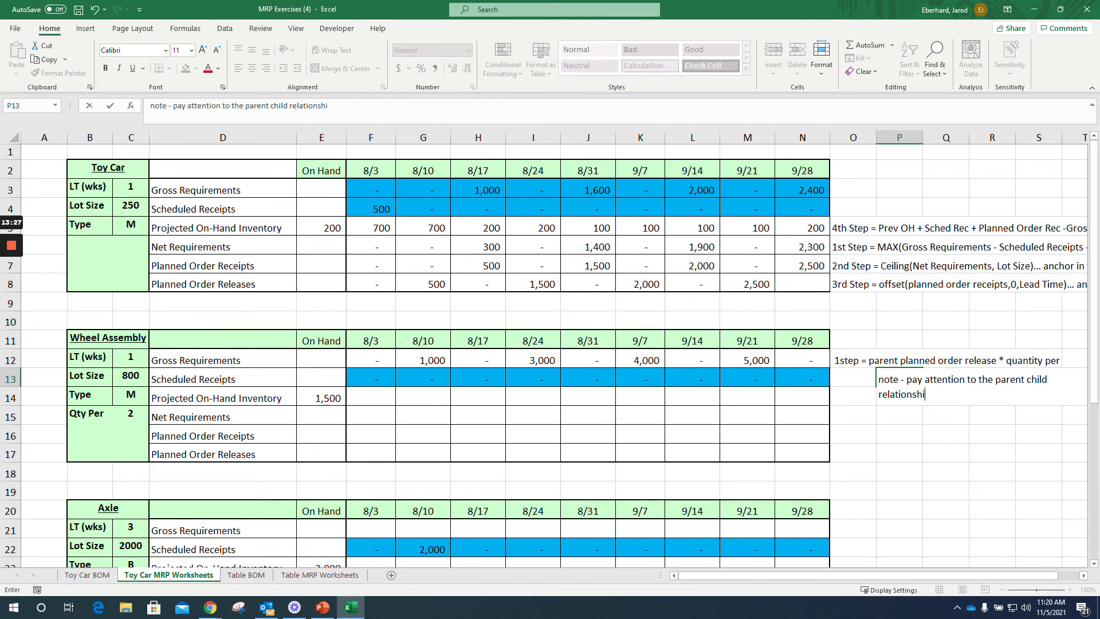
{"action": "type", "text": "p"}
{"action": "key", "text": "Return"}
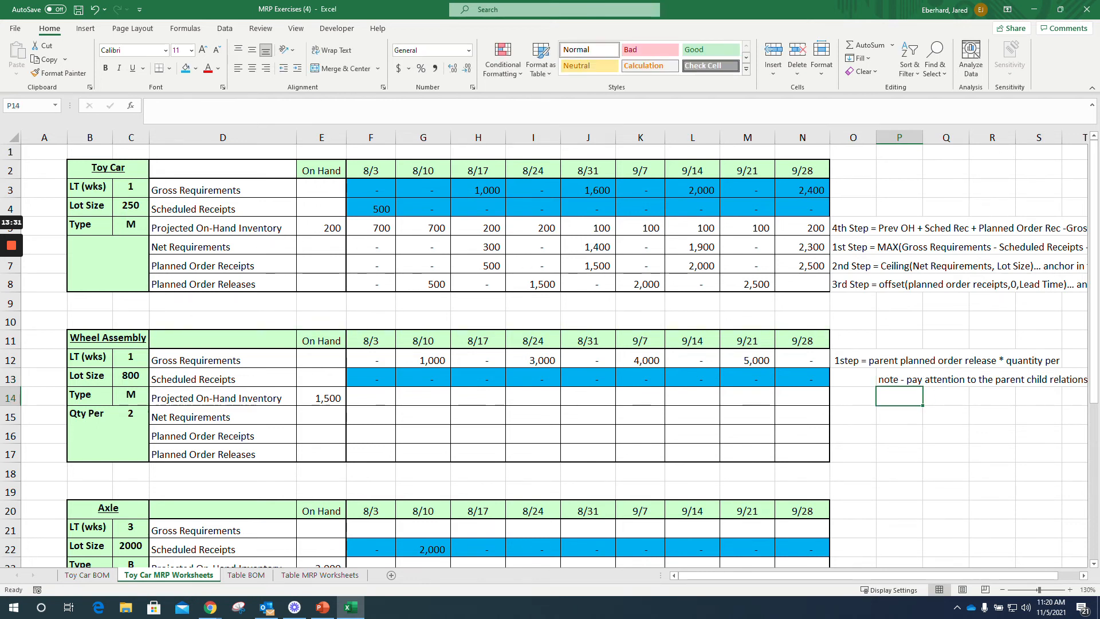
Step: Copy the Toy Car formulas in F5:N8 into the Wheel Assembly table, starting at its 8/3 Projected On-Hand Inventory in F14
{"action": "left_click_drag", "start_coordinate": [802, 284], "coordinate": [371, 228]}
{"action": "key", "text": "ctrl+c"}
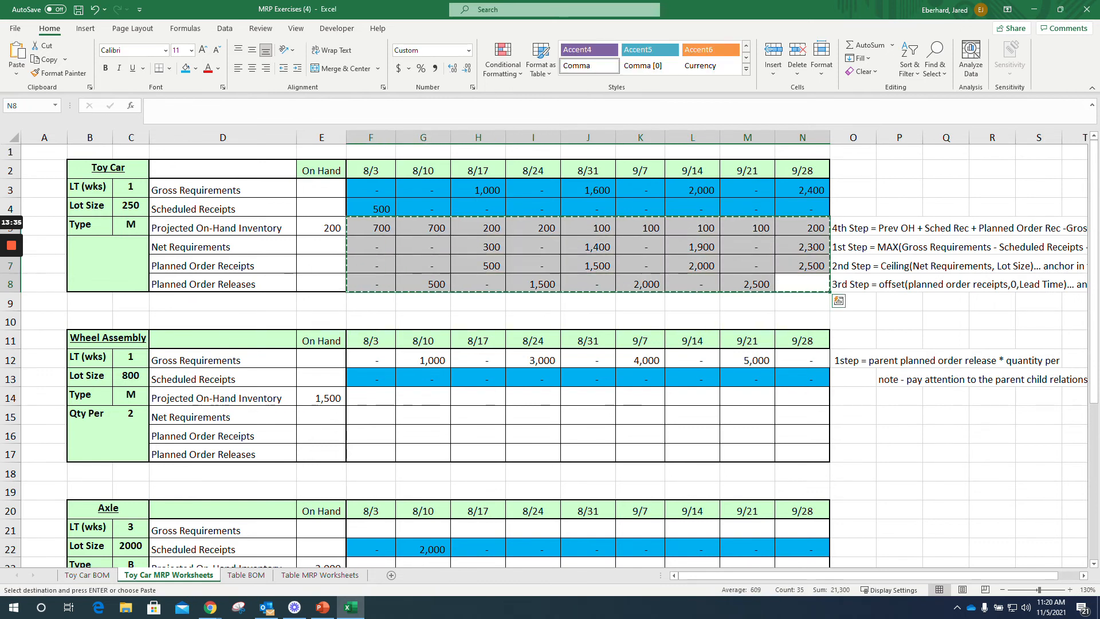
{"action": "left_click", "coordinate": [371, 398]}
{"action": "key", "text": "ctrl+v"}
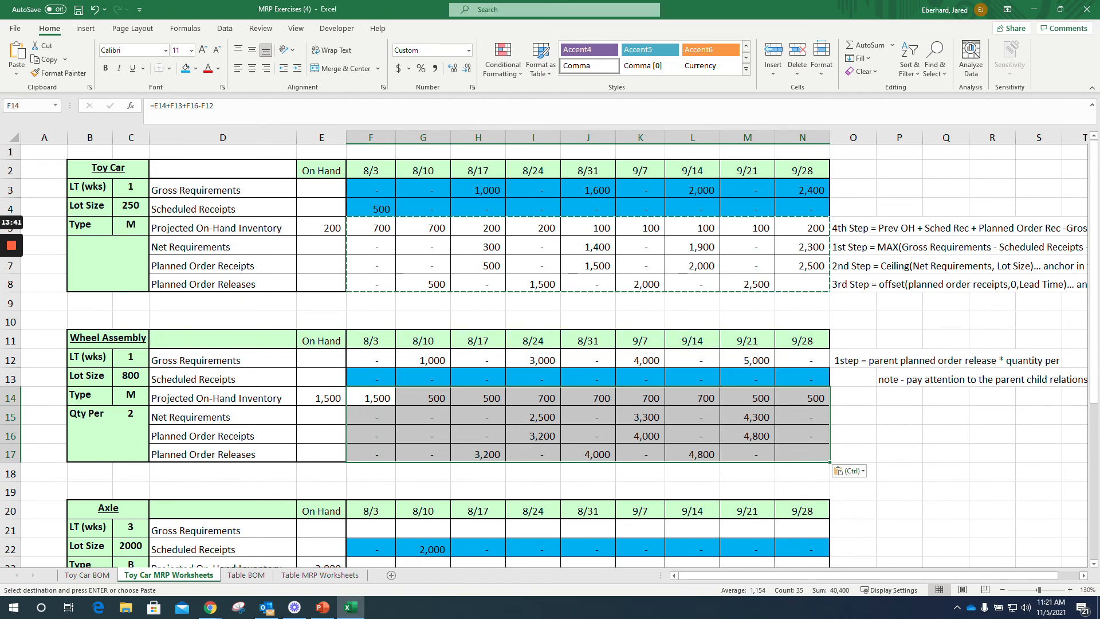
Step: Paste the copied Toy Car formulas into the Axle table from F23 and into the Wheel table from F32
{"action": "scroll", "coordinate": [544, 355], "scroll_direction": "down", "scroll_amount": 2}
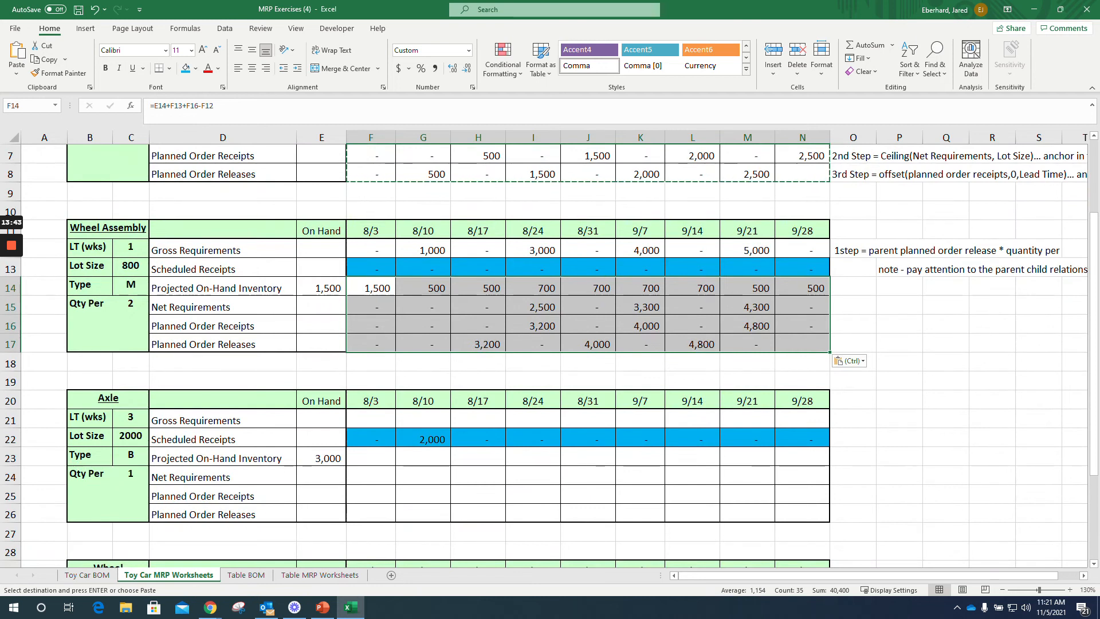
{"action": "left_click", "coordinate": [371, 457]}
{"action": "key", "text": "ctrl+v"}
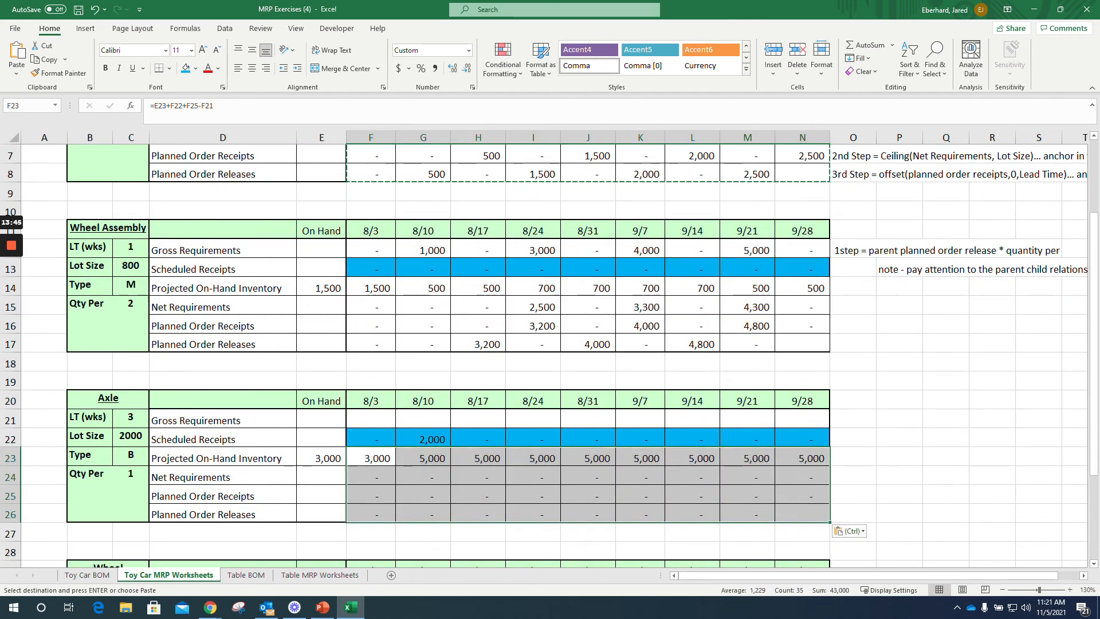
{"action": "scroll", "coordinate": [377, 457], "scroll_direction": "down", "scroll_amount": 4}
{"action": "left_click", "coordinate": [371, 400]}
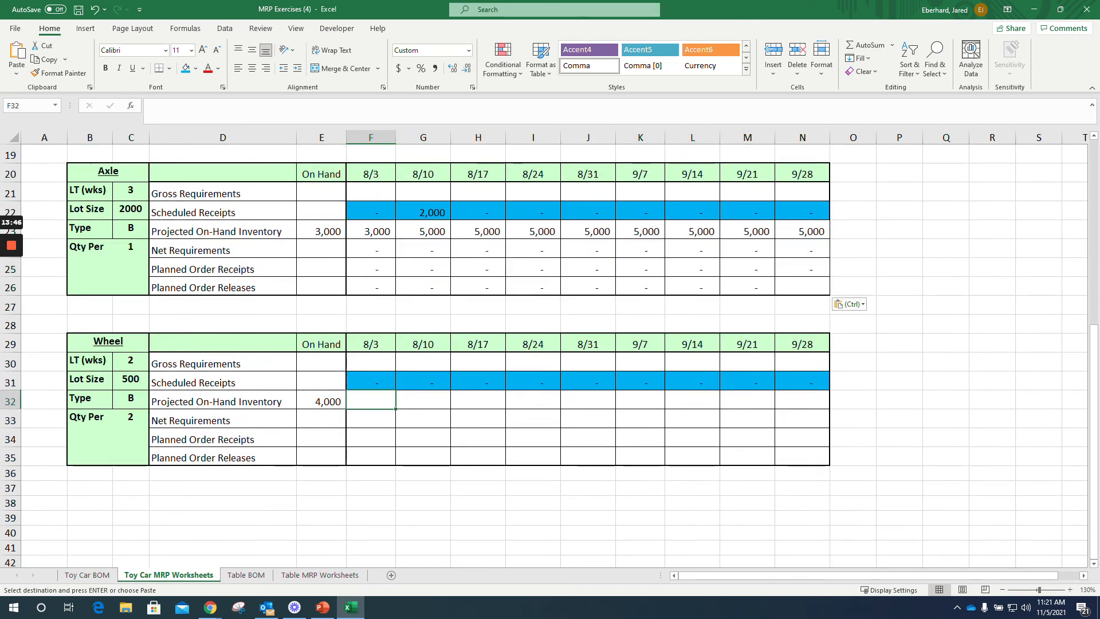
{"action": "key", "text": "ctrl+v"}
{"action": "scroll", "coordinate": [549, 355], "scroll_direction": "up", "scroll_amount": 6}
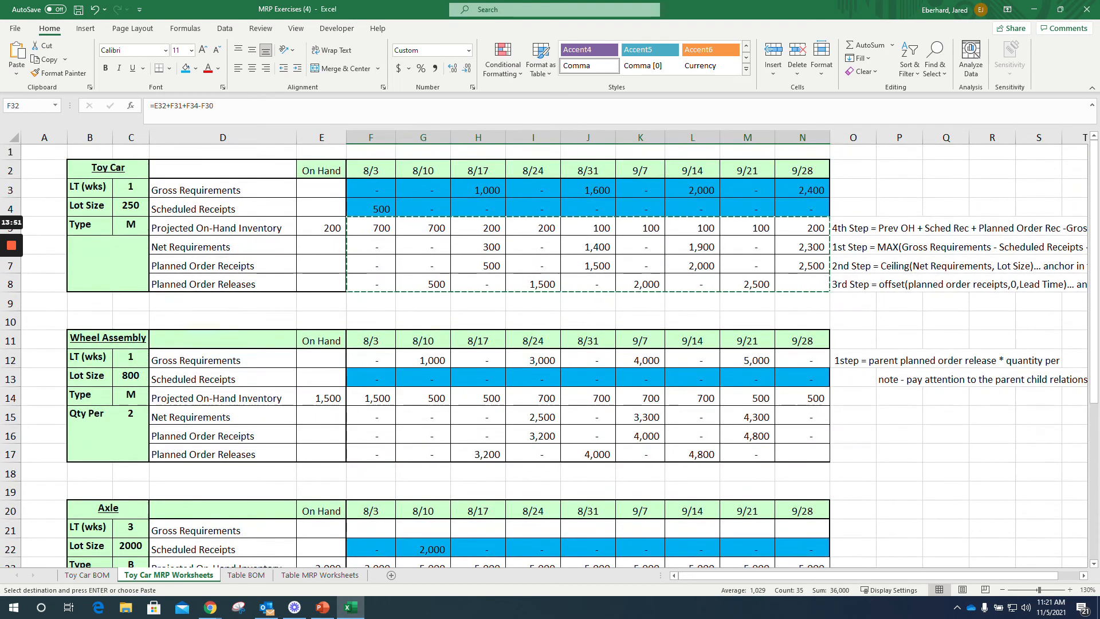
Step: Calculate the Axle's 8/3 Gross Requirements in F21 as =F17*C24, anchoring the quantity-per reference
{"action": "scroll", "coordinate": [549, 356], "scroll_direction": "down", "scroll_amount": 2}
{"action": "left_click", "coordinate": [371, 419]}
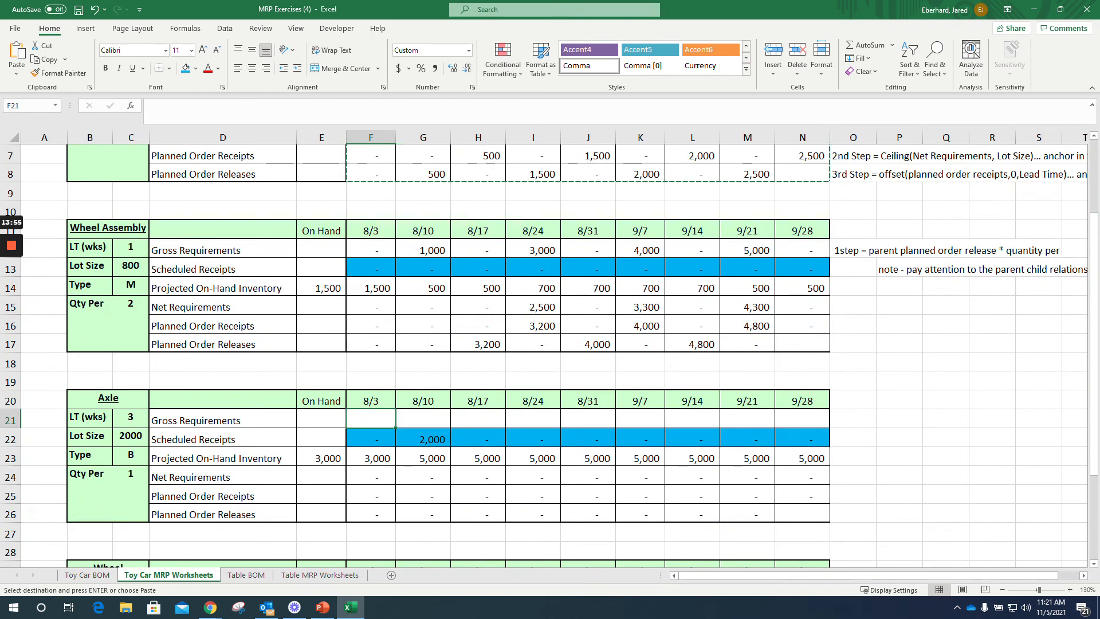
{"action": "left_click", "coordinate": [899, 268]}
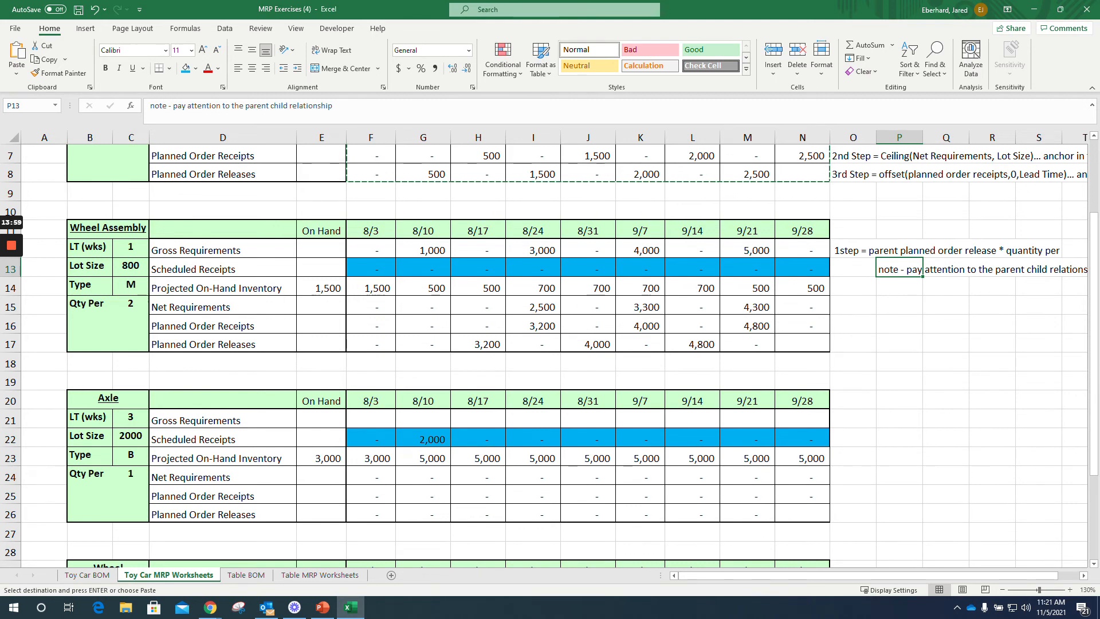
{"action": "left_click", "coordinate": [370, 420]}
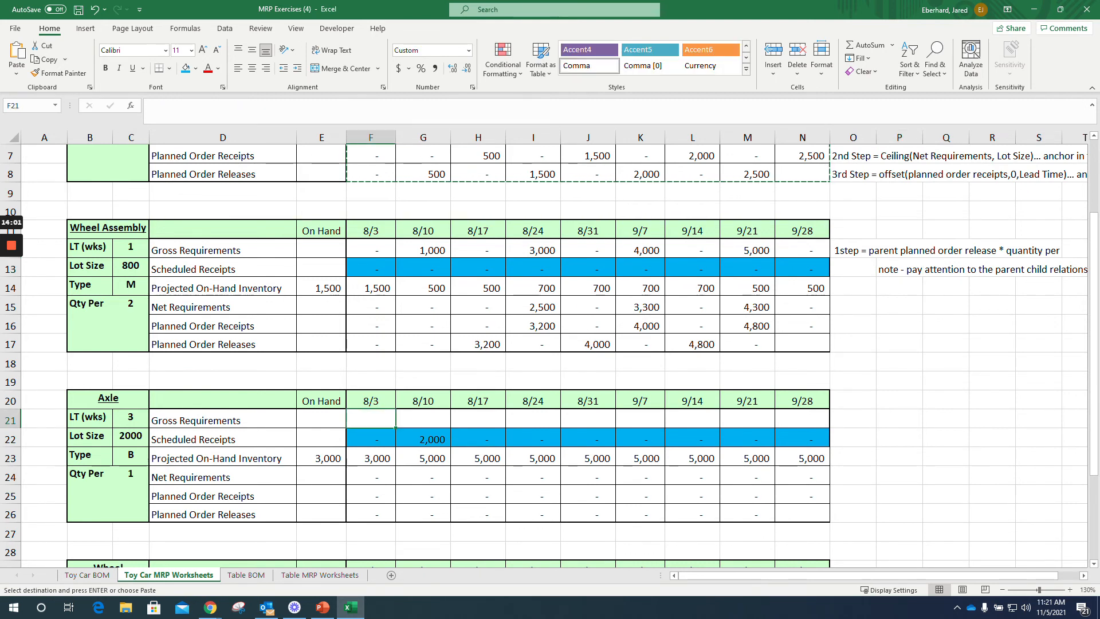
{"action": "type", "text": "="}
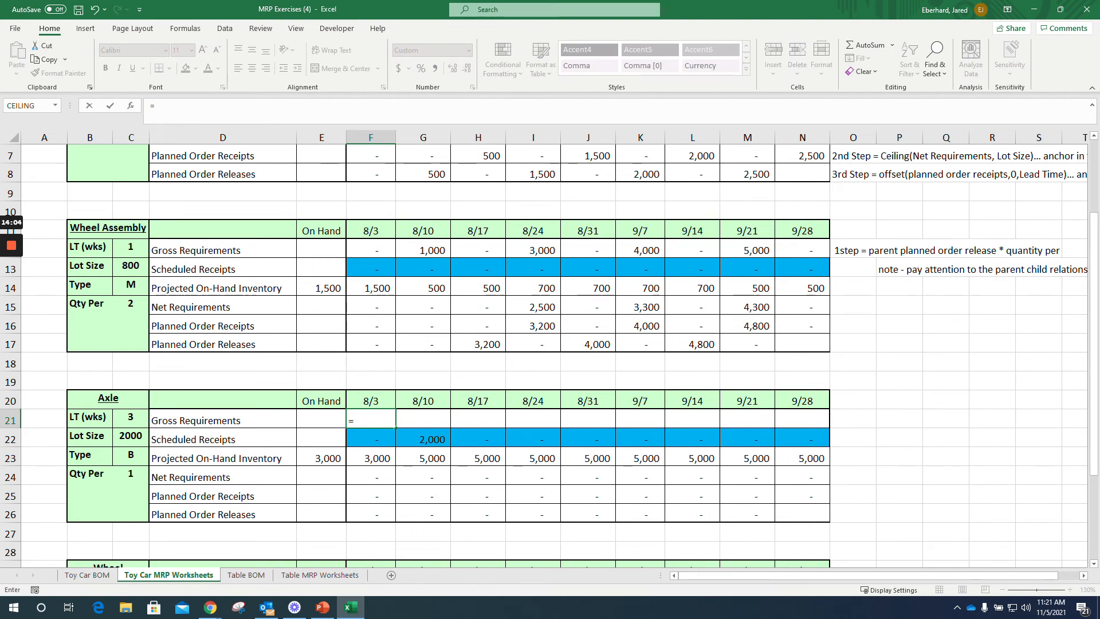
{"action": "left_click", "coordinate": [371, 344]}
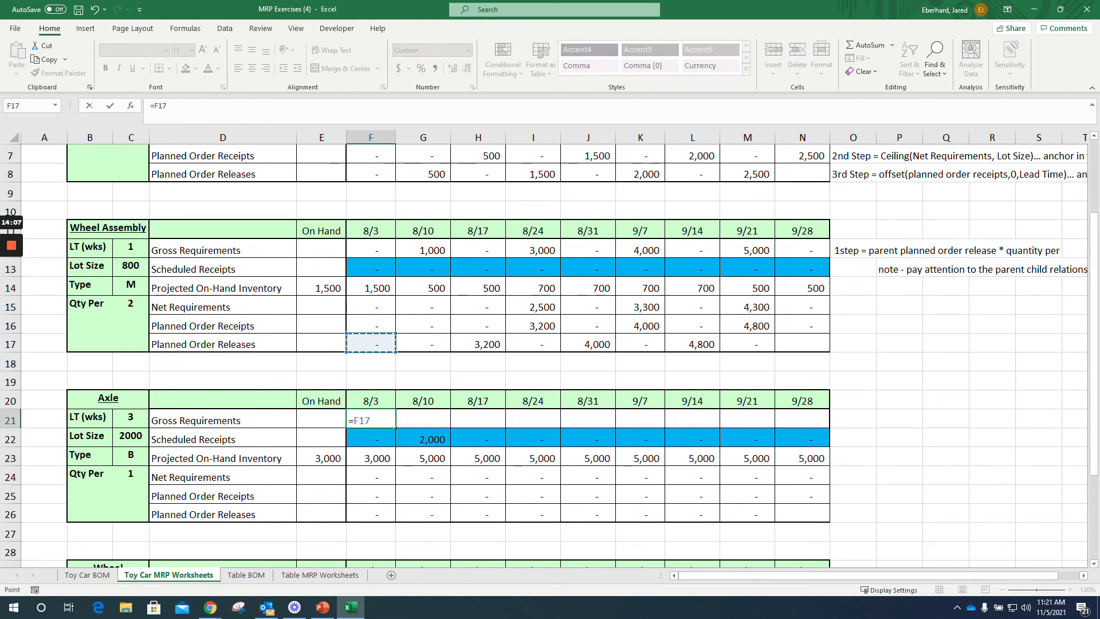
{"action": "type", "text": "*"}
{"action": "left_click", "coordinate": [131, 475]}
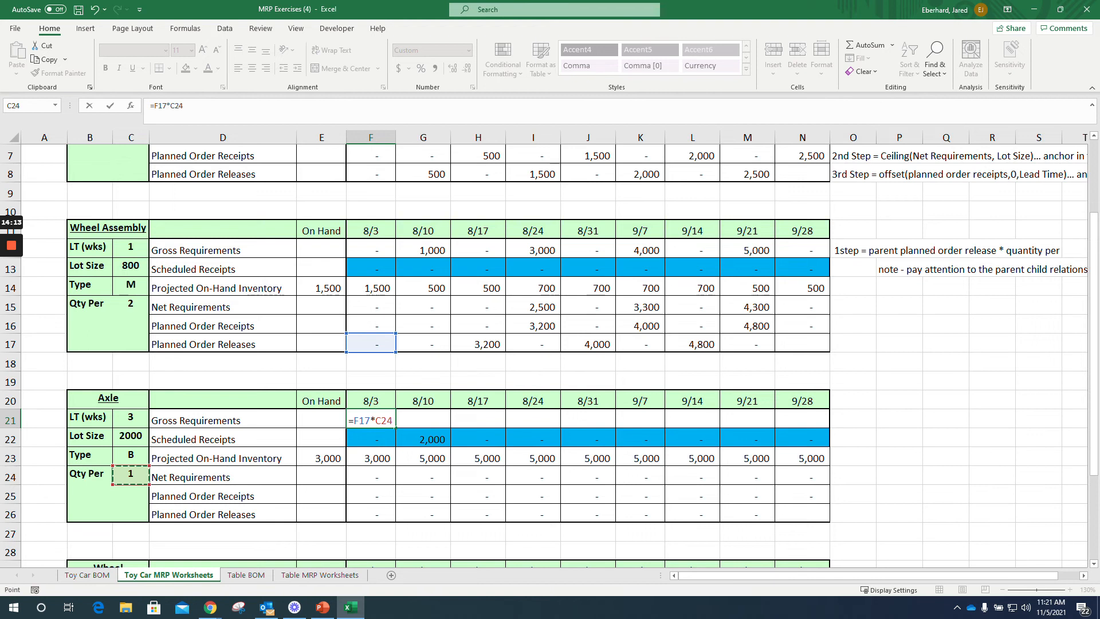
{"action": "key", "text": "F4"}
{"action": "key", "text": "Return"}
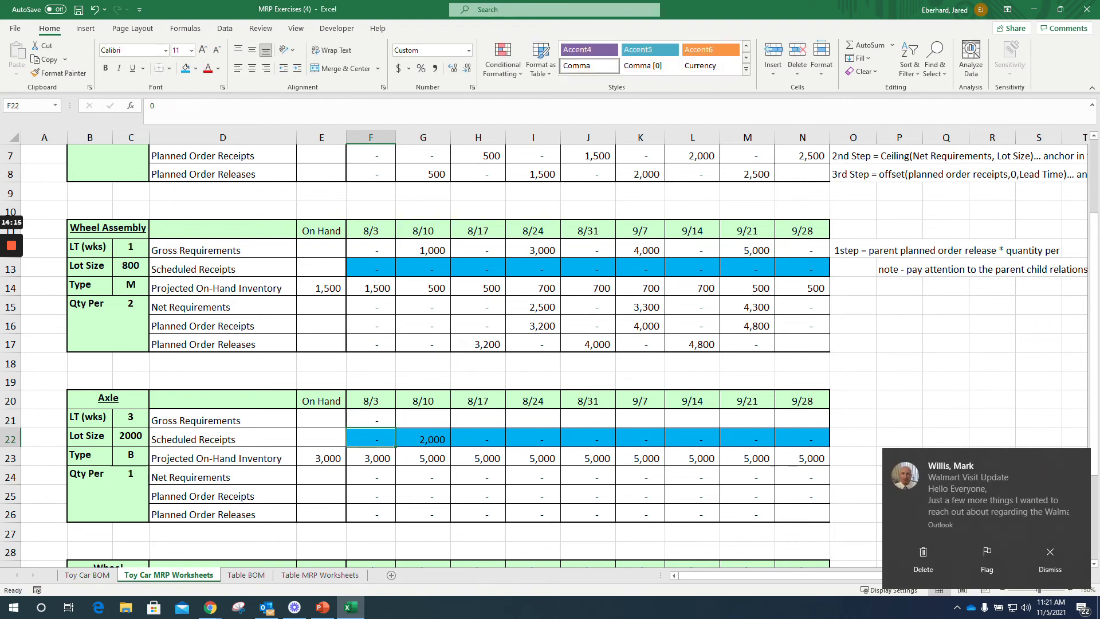
Step: Fill the Axle's 8/3 Gross Requirements formula in F21 across the remaining weeks through 9/28 in N21
{"action": "left_click", "coordinate": [371, 420]}
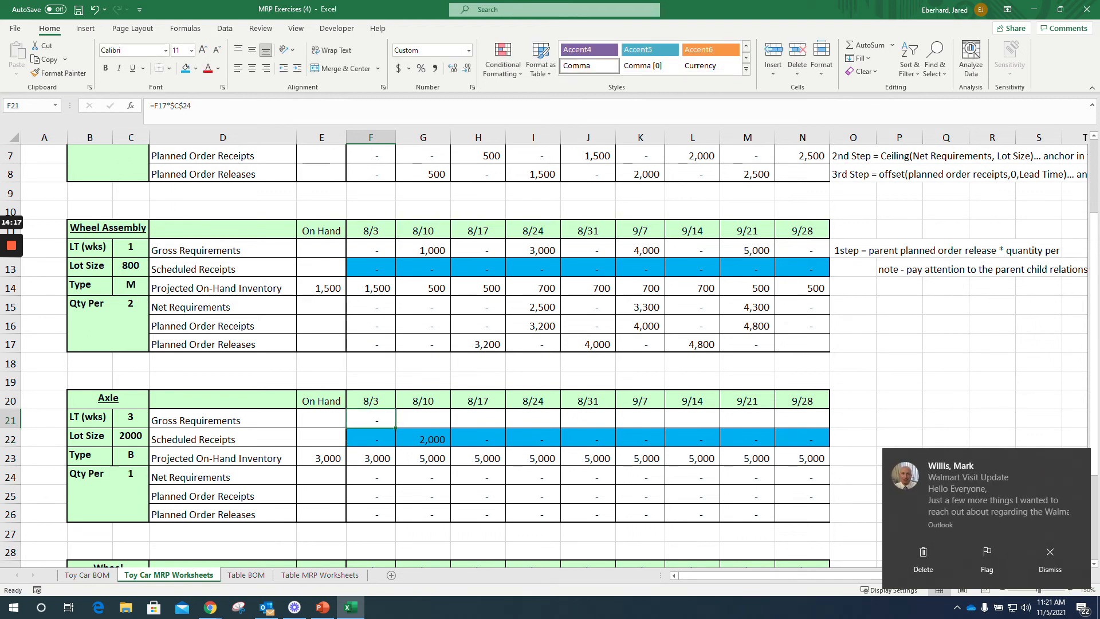
{"action": "left_click_drag", "start_coordinate": [395, 428], "coordinate": [829, 429]}
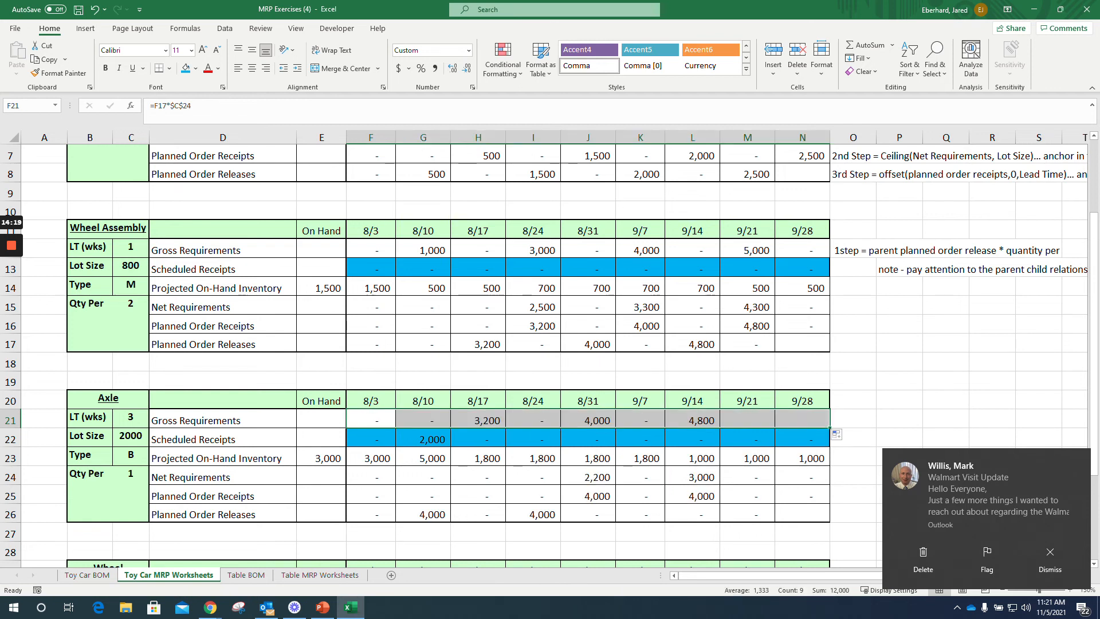
Step: Calculate the Wheel's 8/3 Gross Requirements in F30 as =F17*$C$33 and fill the formula across through 9/28 in N30
{"action": "scroll", "coordinate": [829, 428], "scroll_direction": "down", "scroll_amount": 4}
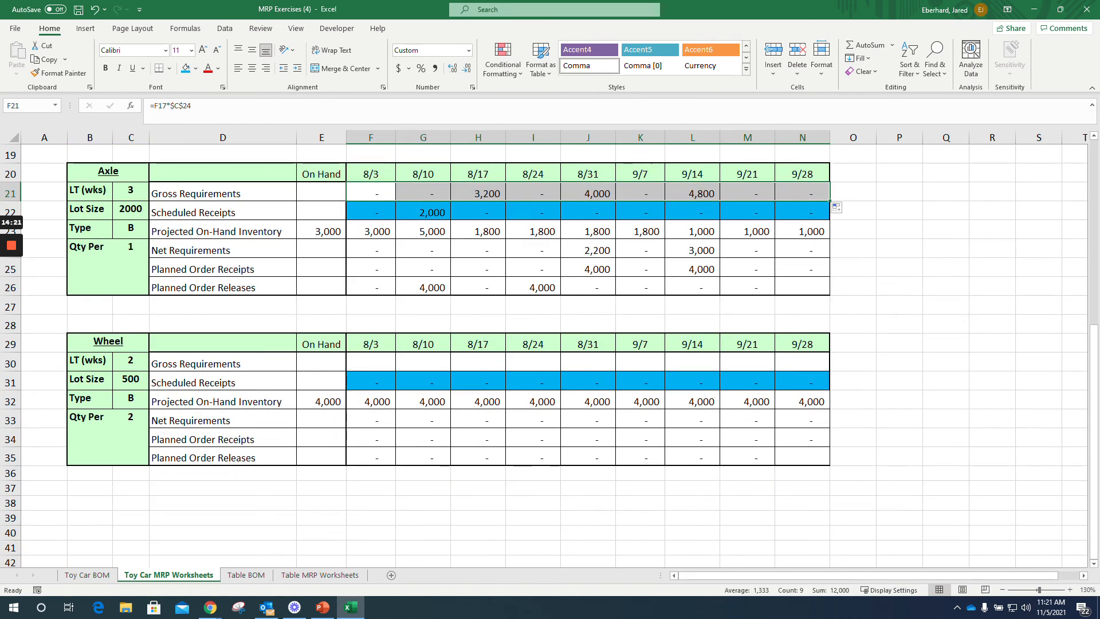
{"action": "left_click", "coordinate": [394, 368]}
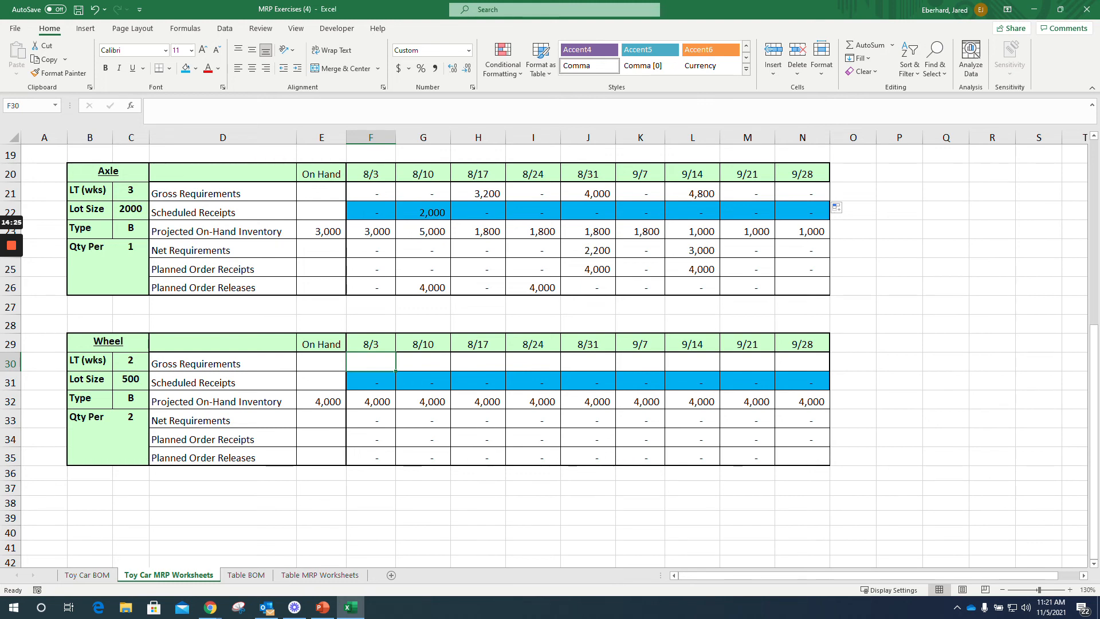
{"action": "scroll", "coordinate": [544, 355], "scroll_direction": "up", "scroll_amount": 3}
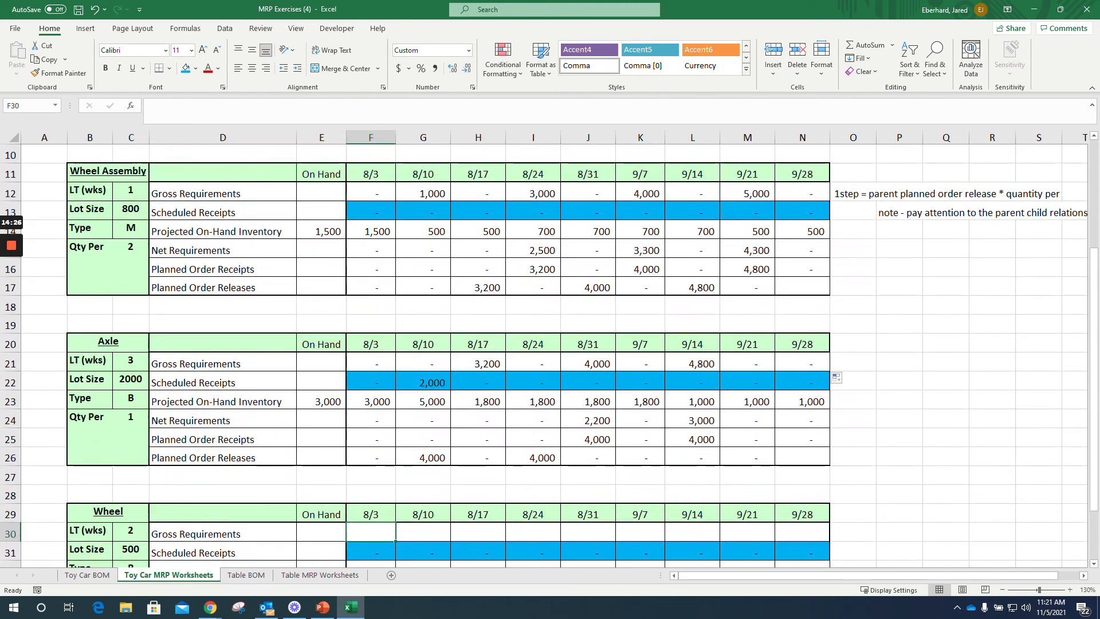
{"action": "scroll", "coordinate": [544, 355], "scroll_direction": "down", "scroll_amount": 2}
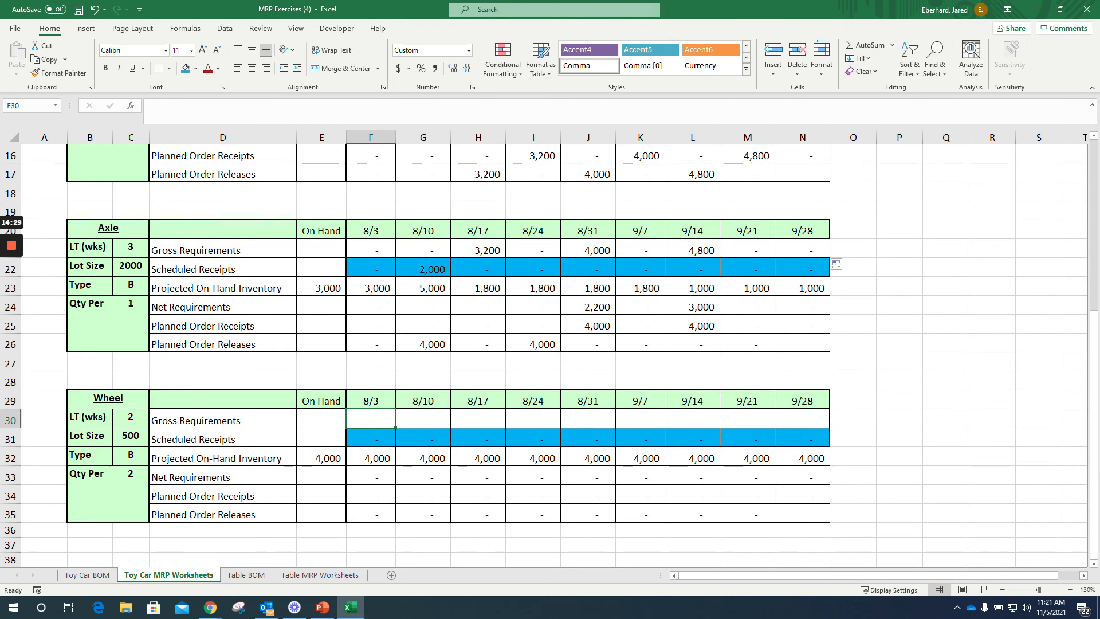
{"action": "type", "text": "="}
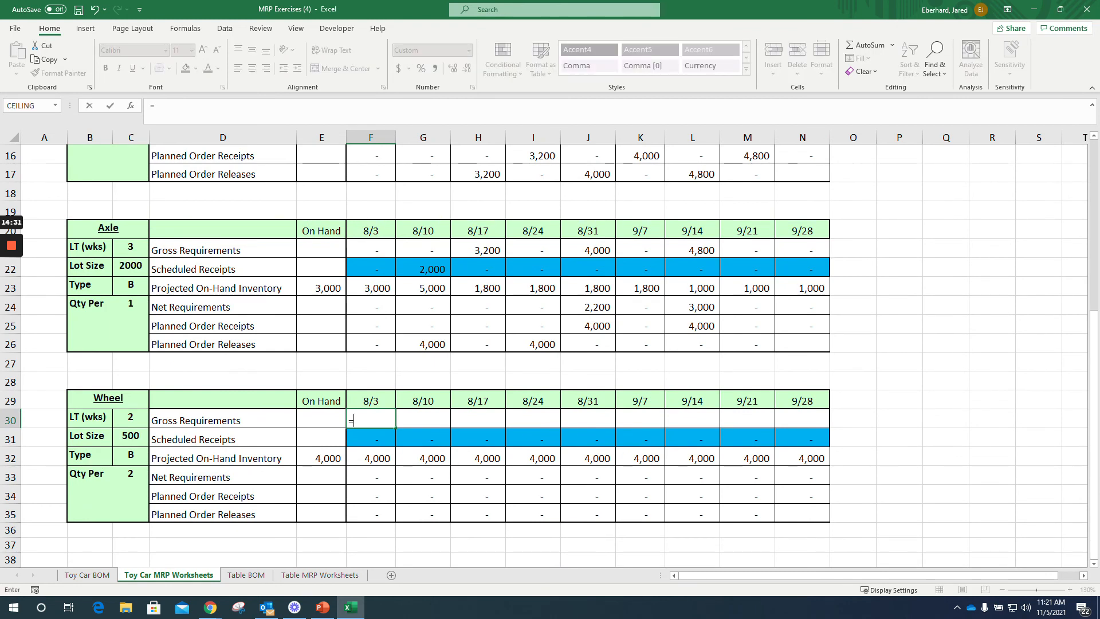
{"action": "left_click", "coordinate": [371, 173]}
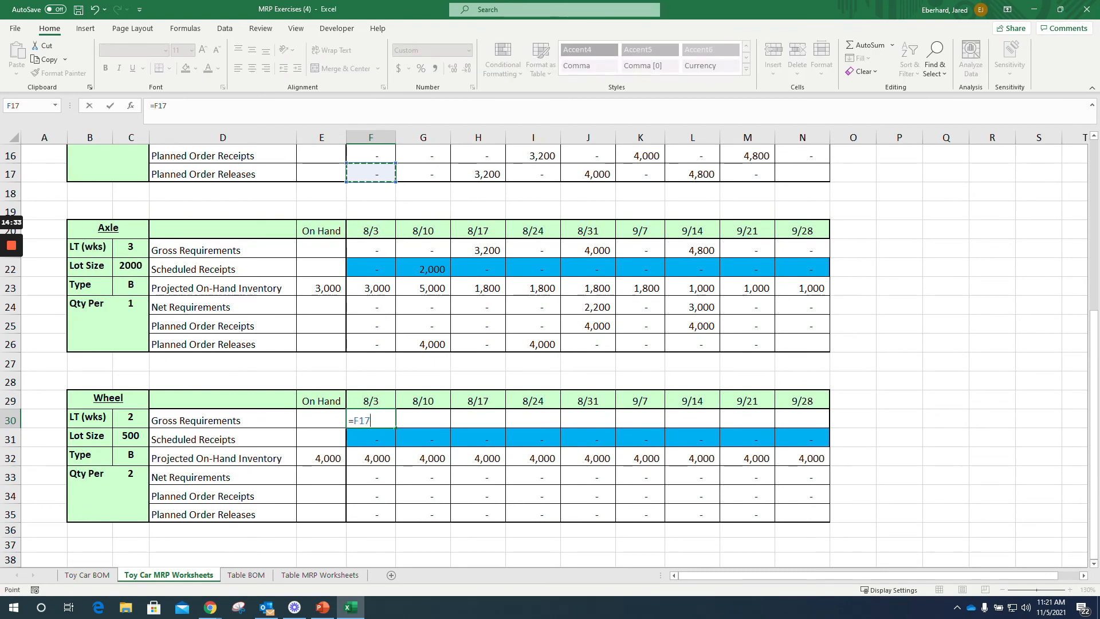
{"action": "type", "text": "*"}
{"action": "left_click", "coordinate": [131, 474]}
{"action": "key", "text": "F4"}
{"action": "key", "text": "Return"}
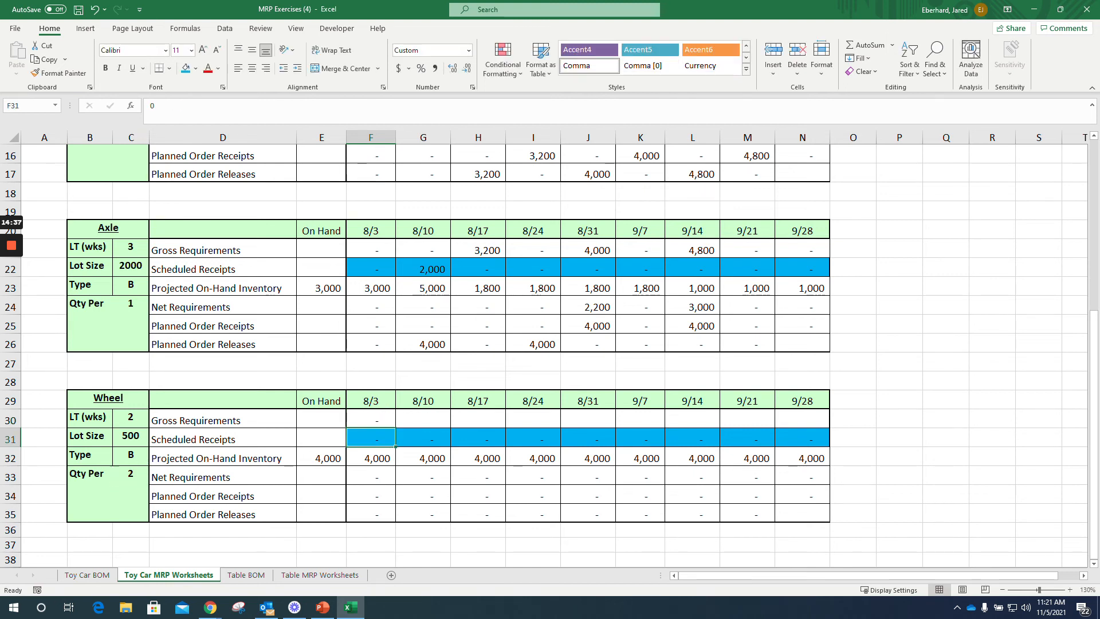
{"action": "left_click", "coordinate": [370, 420]}
{"action": "left_click_drag", "start_coordinate": [396, 428], "coordinate": [803, 428]}
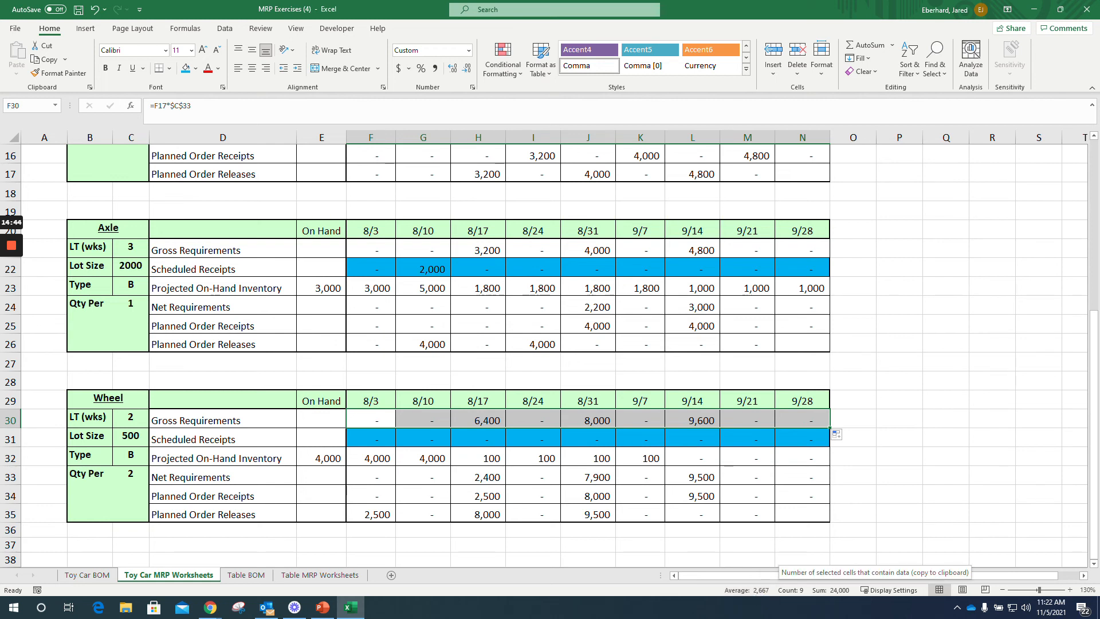
Step: Zoom the worksheet out to 110% and review the Toy Car, Wheel Assembly, Axle and Wheel tables with their step notes
{"action": "scroll", "coordinate": [550, 344], "scroll_direction": "up", "scroll_amount": 2}
{"action": "scroll", "coordinate": [550, 355], "scroll_direction": "up", "scroll_amount": 3}
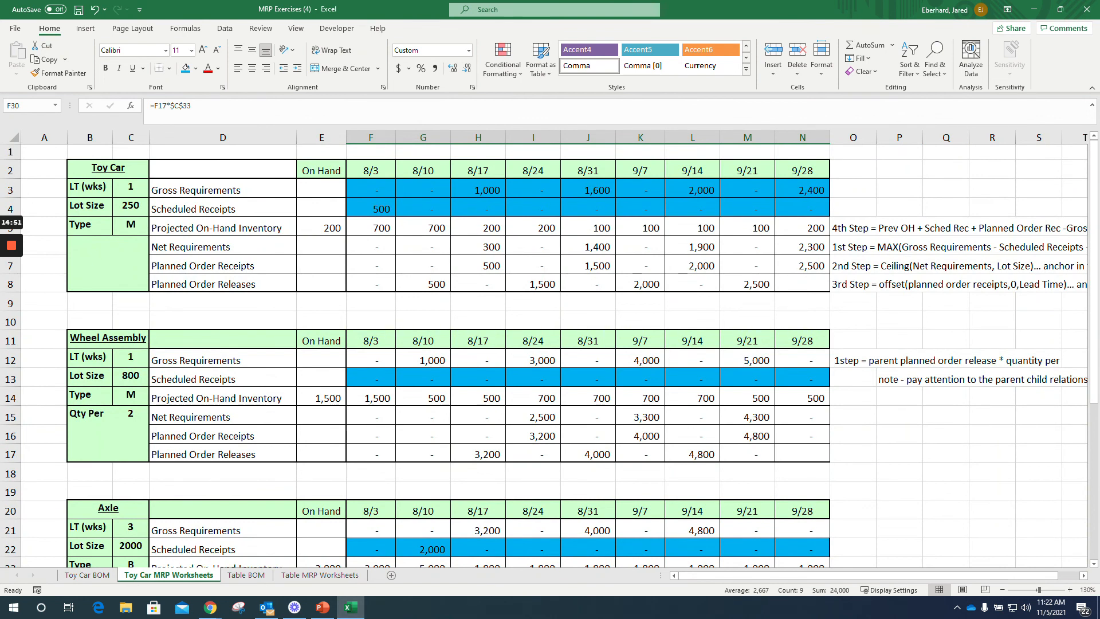
{"action": "left_click", "coordinate": [1002, 589]}
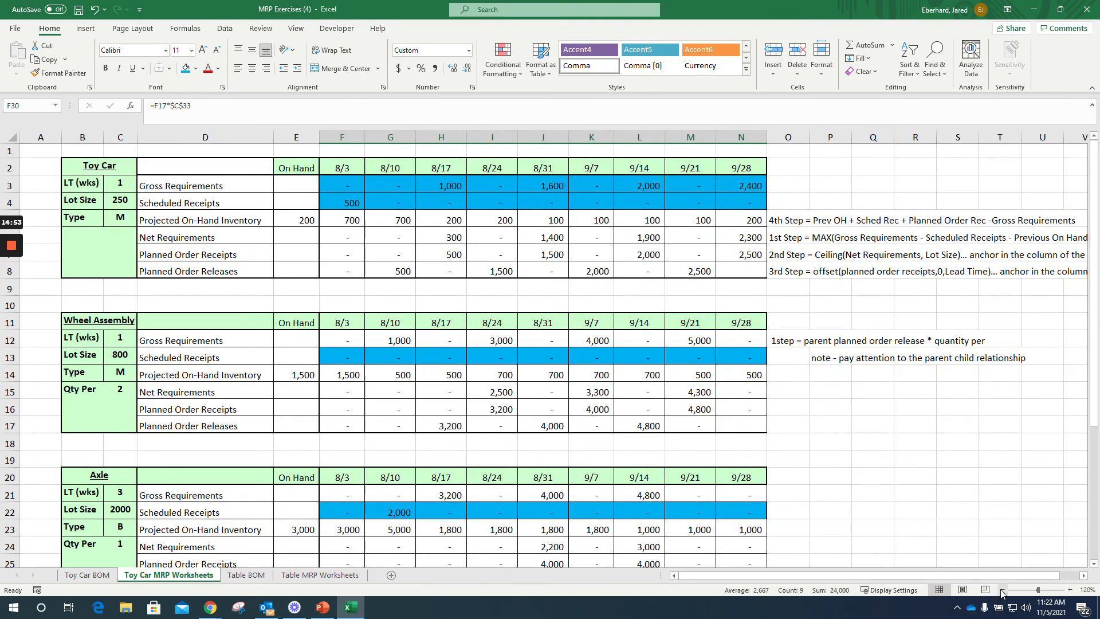
{"action": "left_click", "coordinate": [1002, 590]}
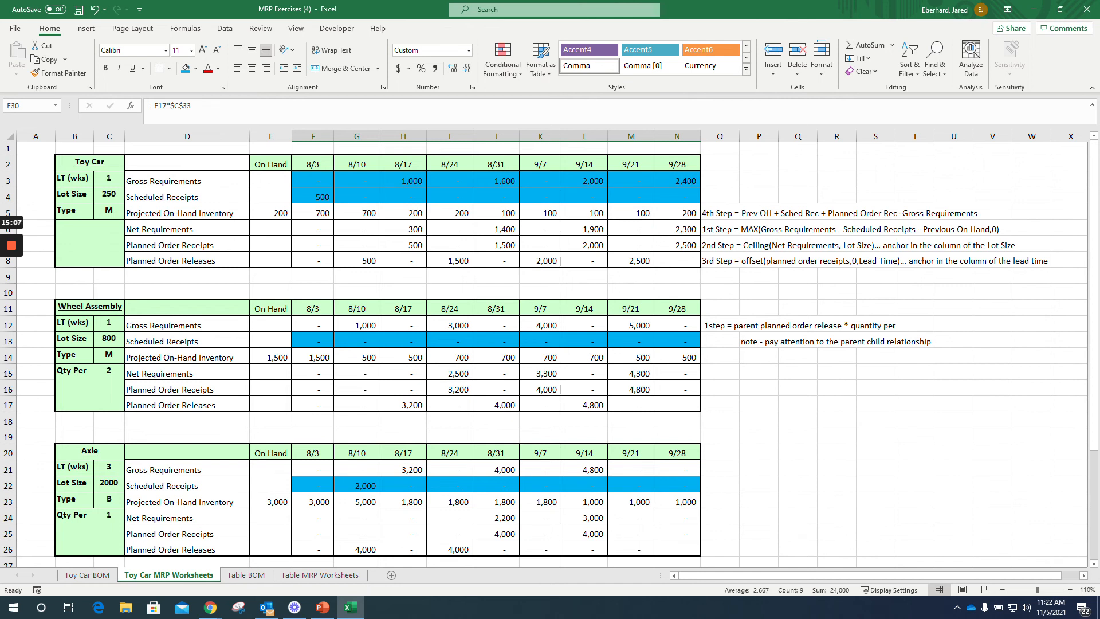
{"action": "scroll", "coordinate": [550, 355], "scroll_direction": "down", "scroll_amount": 6}
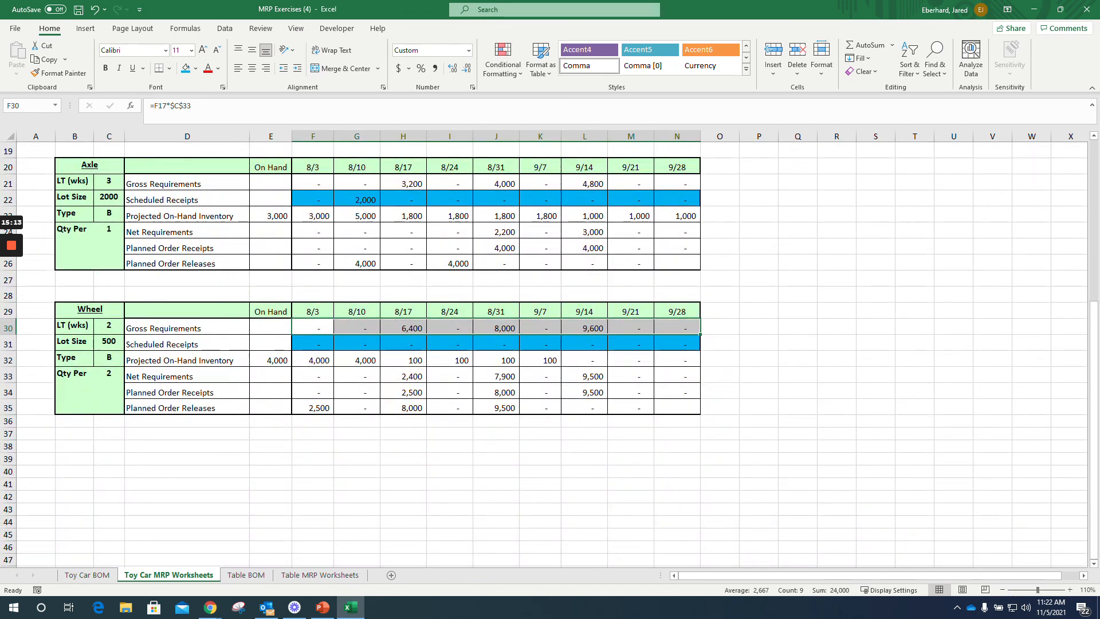
{"action": "scroll", "coordinate": [550, 355], "scroll_direction": "up", "scroll_amount": 4}
{"action": "scroll", "coordinate": [550, 355], "scroll_direction": "up", "scroll_amount": 2}
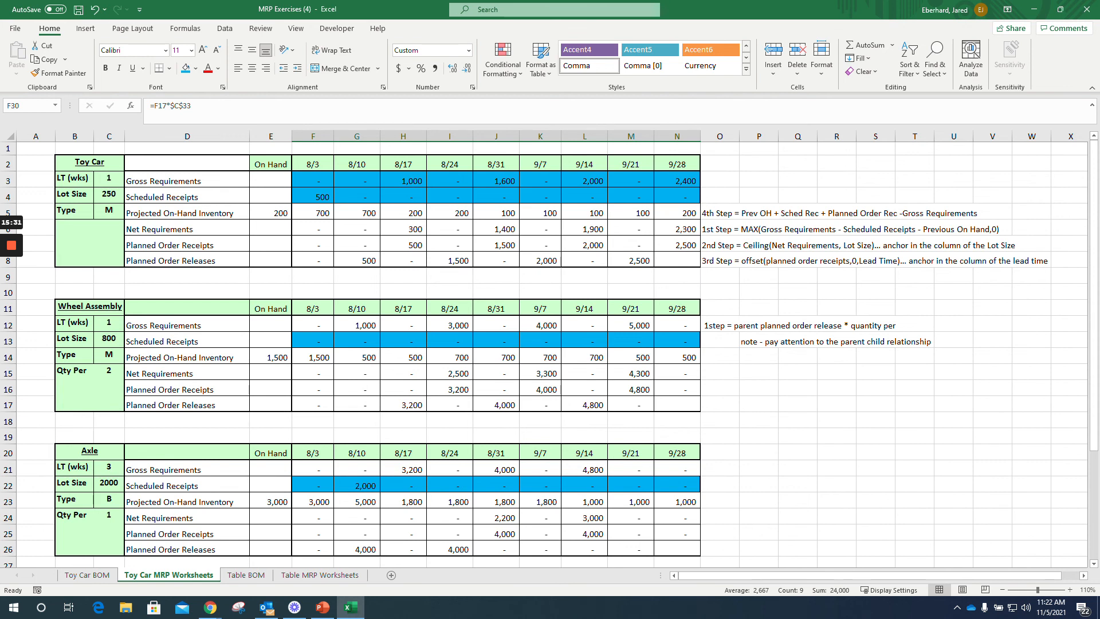
Step: Examine the office table's bill of material on Table BOM and its component tables on Table MRP Worksheets
{"action": "left_click", "coordinate": [255, 575]}
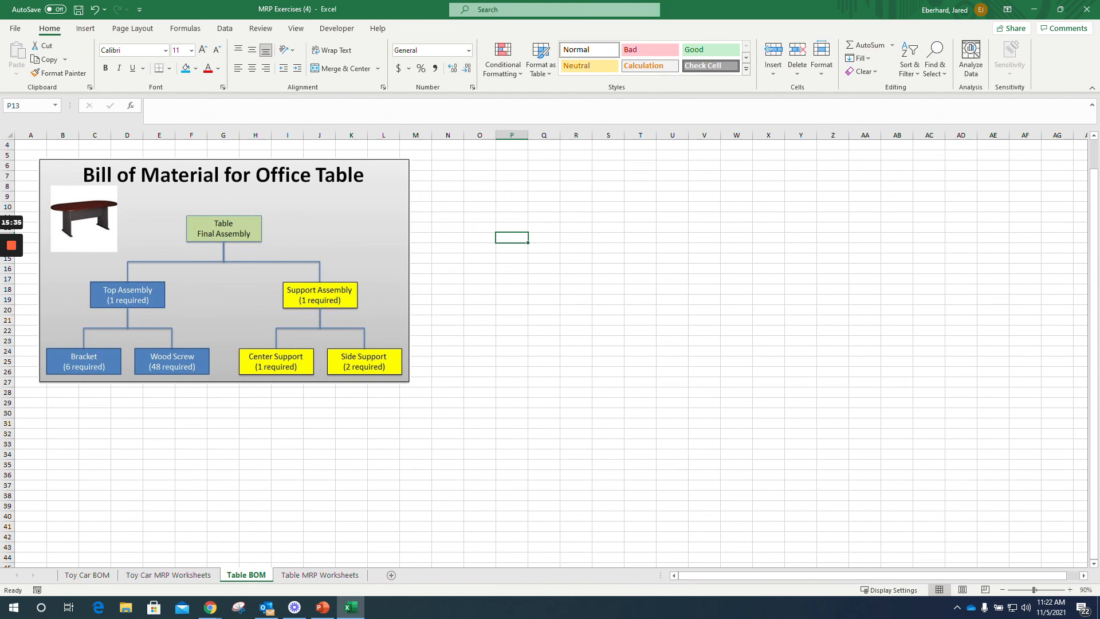
{"action": "left_click", "coordinate": [320, 576]}
{"action": "left_click", "coordinate": [246, 575]}
{"action": "key", "text": "ctrl+Page_Down"}
{"action": "scroll", "coordinate": [550, 352], "scroll_direction": "down", "scroll_amount": 7}
{"action": "scroll", "coordinate": [550, 353], "scroll_direction": "down", "scroll_amount": 3}
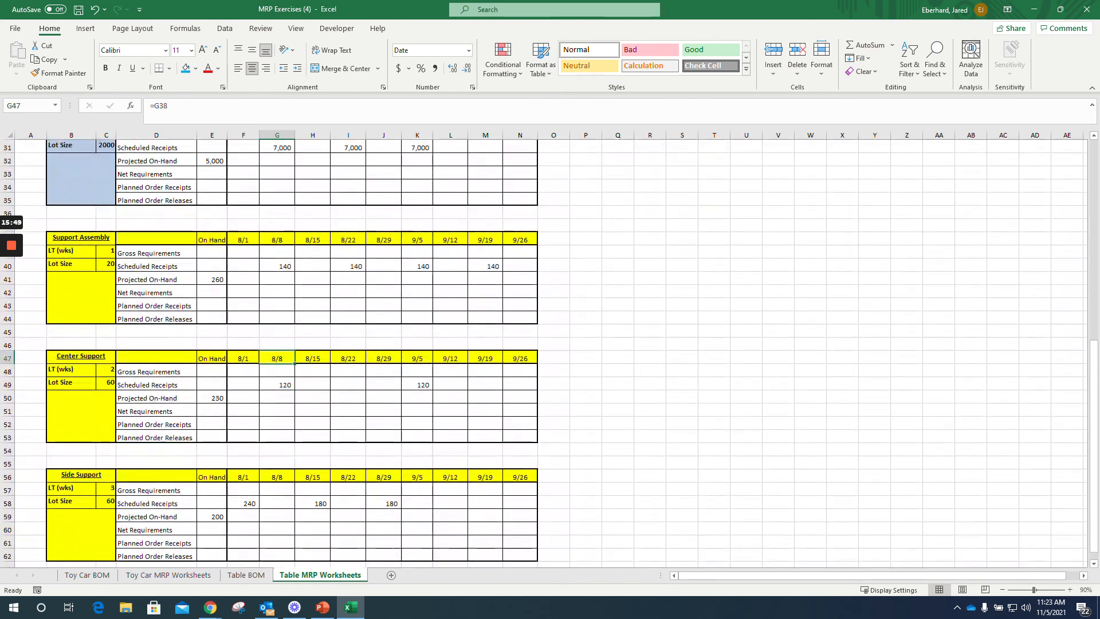
{"action": "scroll", "coordinate": [549, 353], "scroll_direction": "up", "scroll_amount": 10}
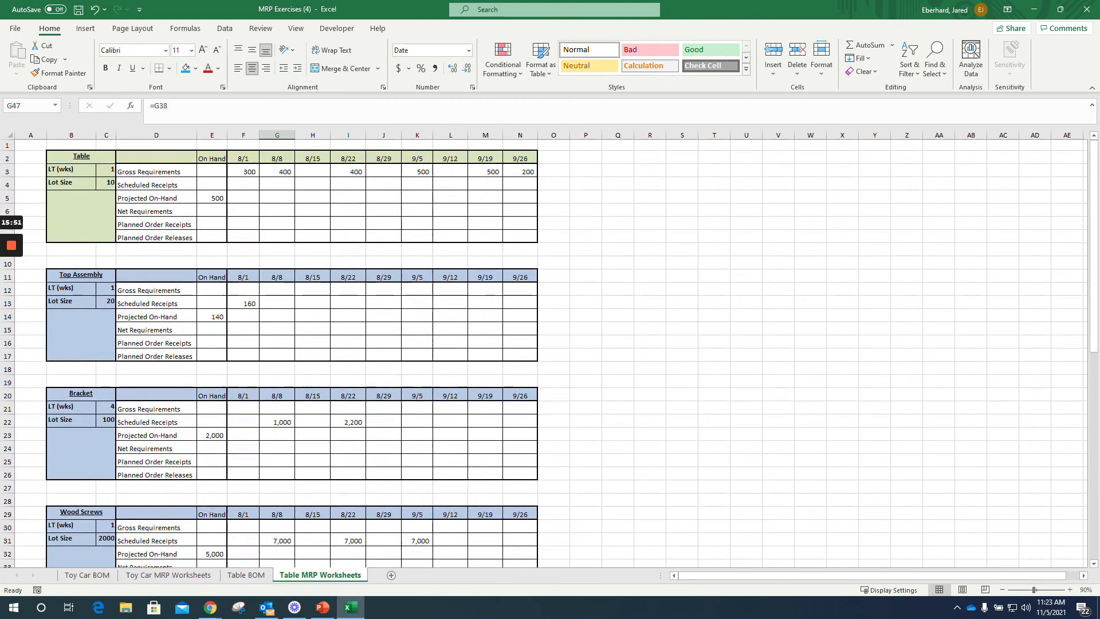
{"action": "scroll", "coordinate": [550, 352], "scroll_direction": "down", "scroll_amount": 2}
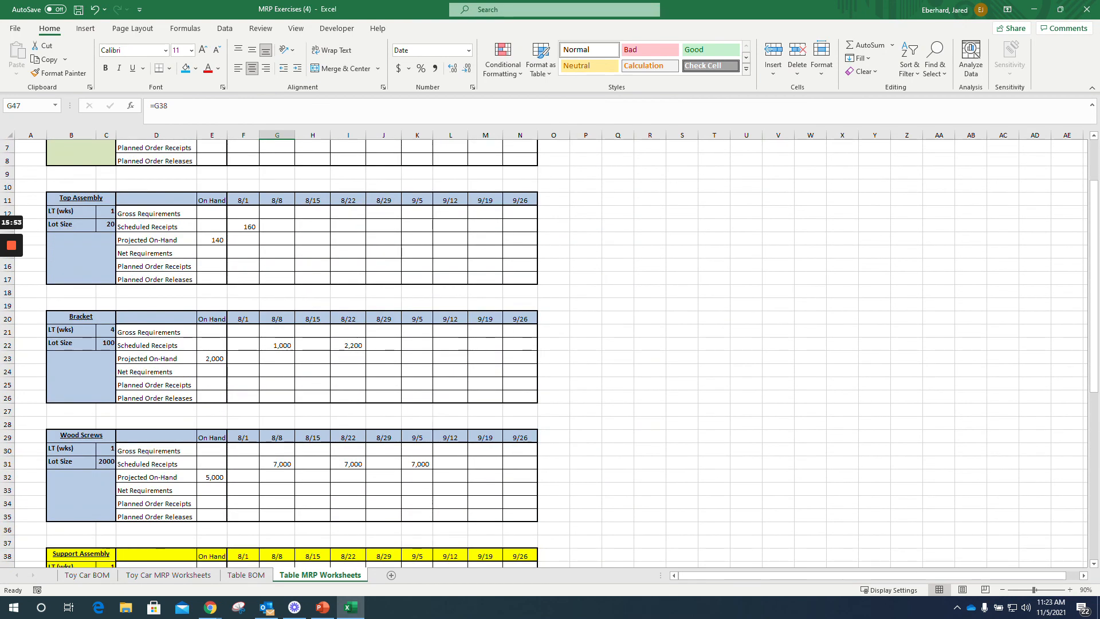
{"action": "scroll", "coordinate": [550, 352], "scroll_direction": "up", "scroll_amount": 2}
{"action": "scroll", "coordinate": [550, 352], "scroll_direction": "down", "scroll_amount": 6}
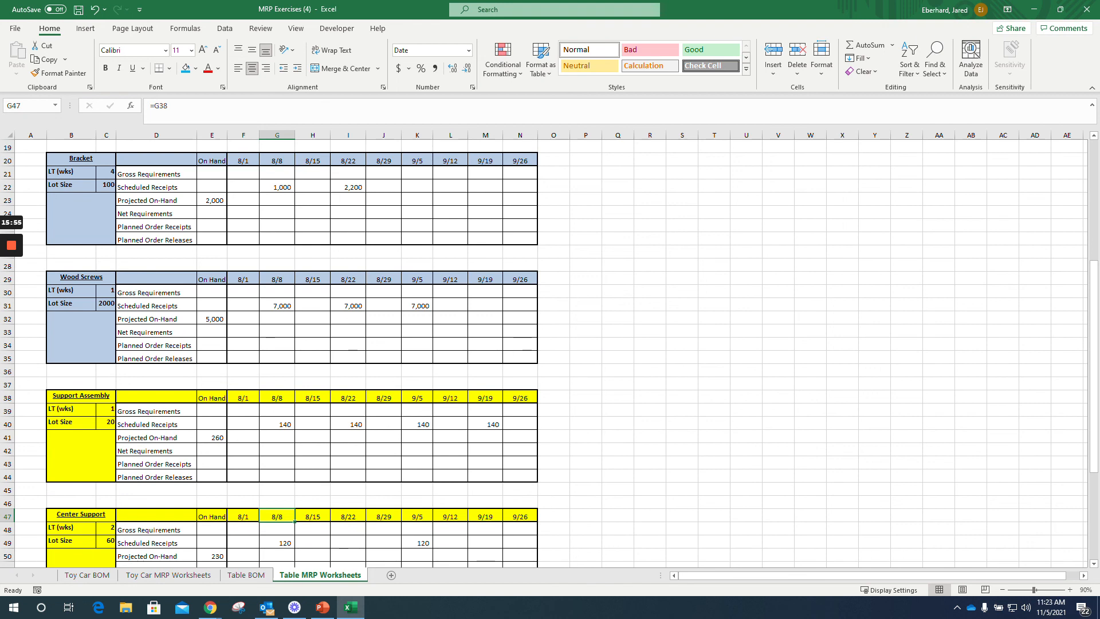
{"action": "left_click", "coordinate": [246, 575]}
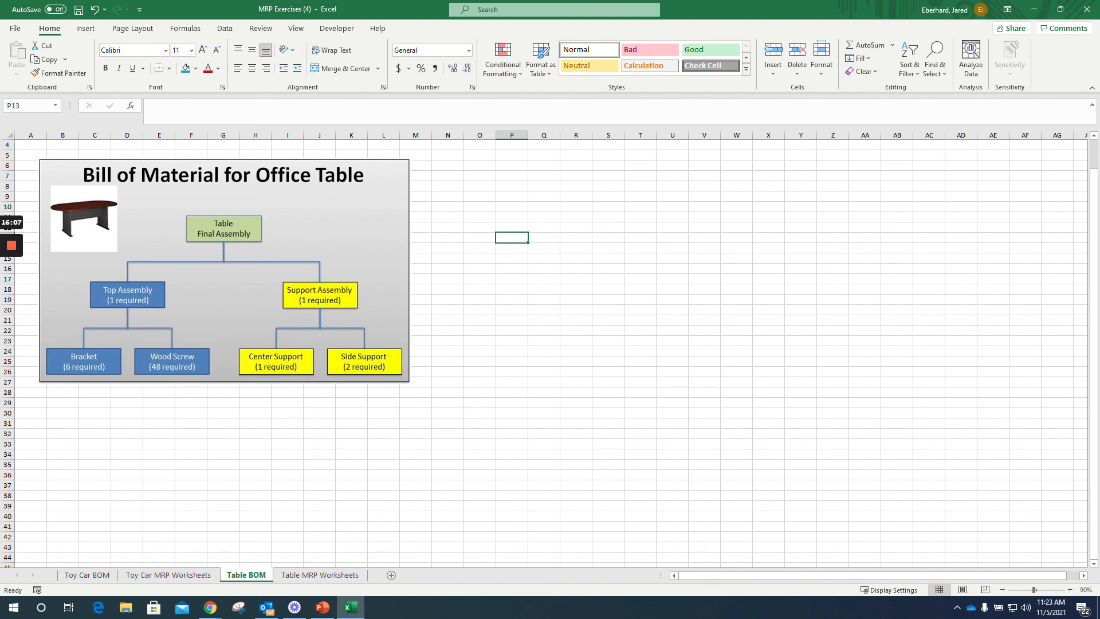
{"action": "left_click", "coordinate": [319, 575]}
{"action": "left_click", "coordinate": [225, 578]}
Step: Check the Toy Car BOM sheet and return to the Toy Car MRP Worksheets sheet
{"action": "left_click", "coordinate": [184, 578]}
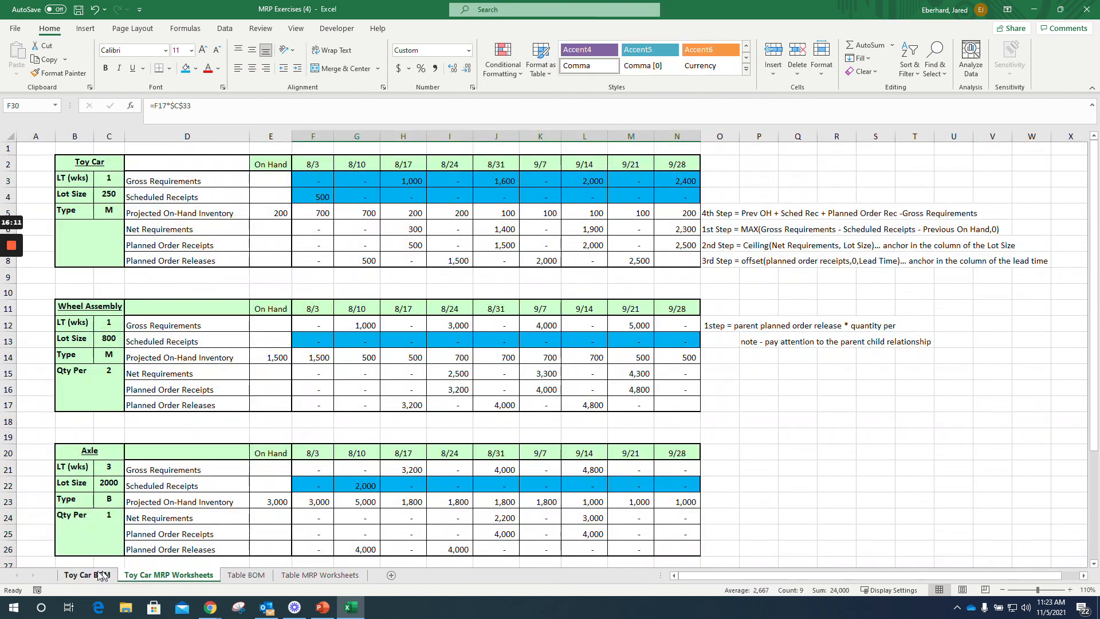
{"action": "left_click", "coordinate": [99, 577]}
{"action": "left_click", "coordinate": [144, 578]}
{"action": "mouse_move", "coordinate": [11, 251]}
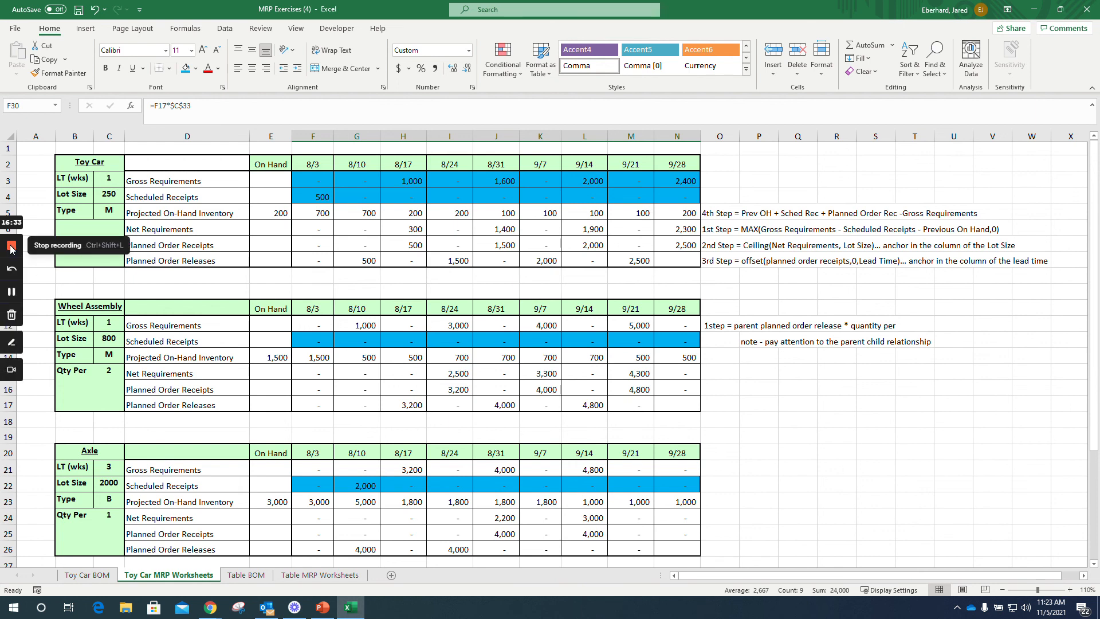